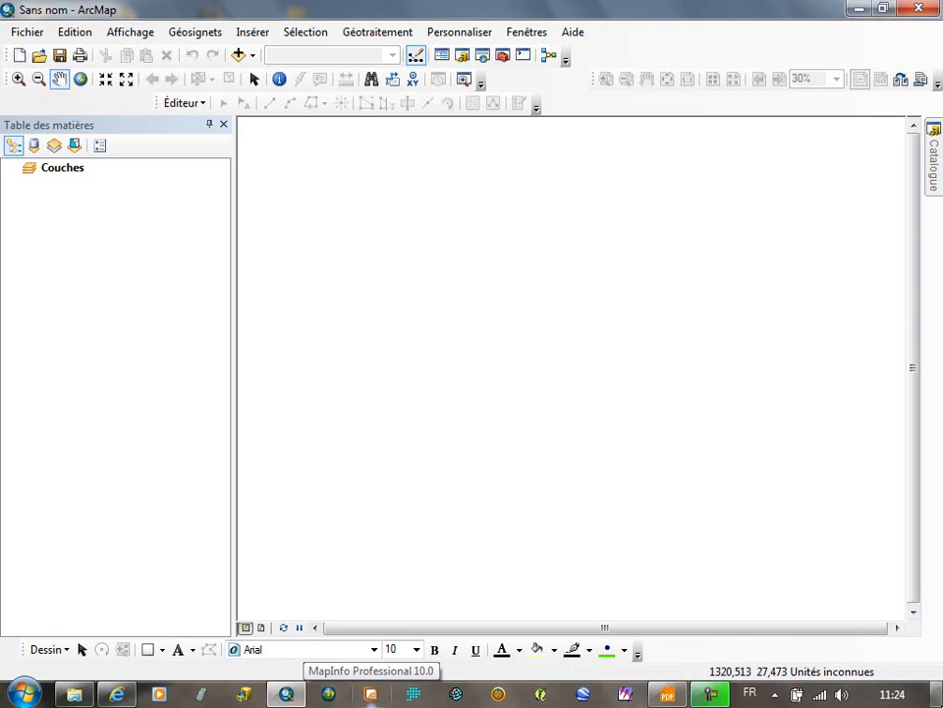
Check the contents of the SIG ATU3 2015 folder and return to the empty ArcMap document.
{"action": "left_click", "coordinate": [74, 694]}
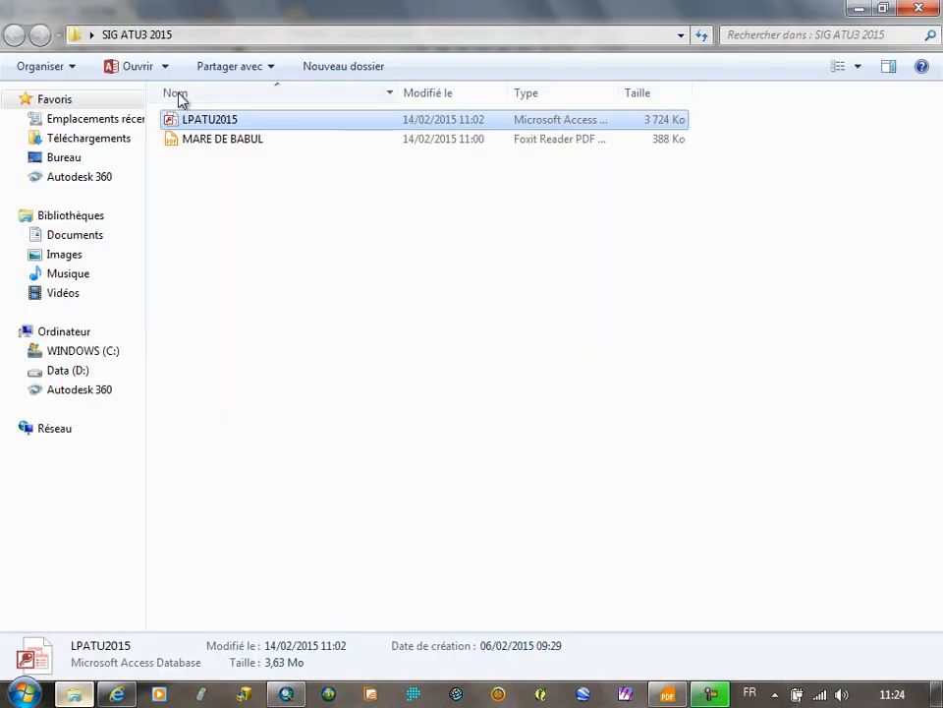
{"action": "left_click", "coordinate": [143, 45]}
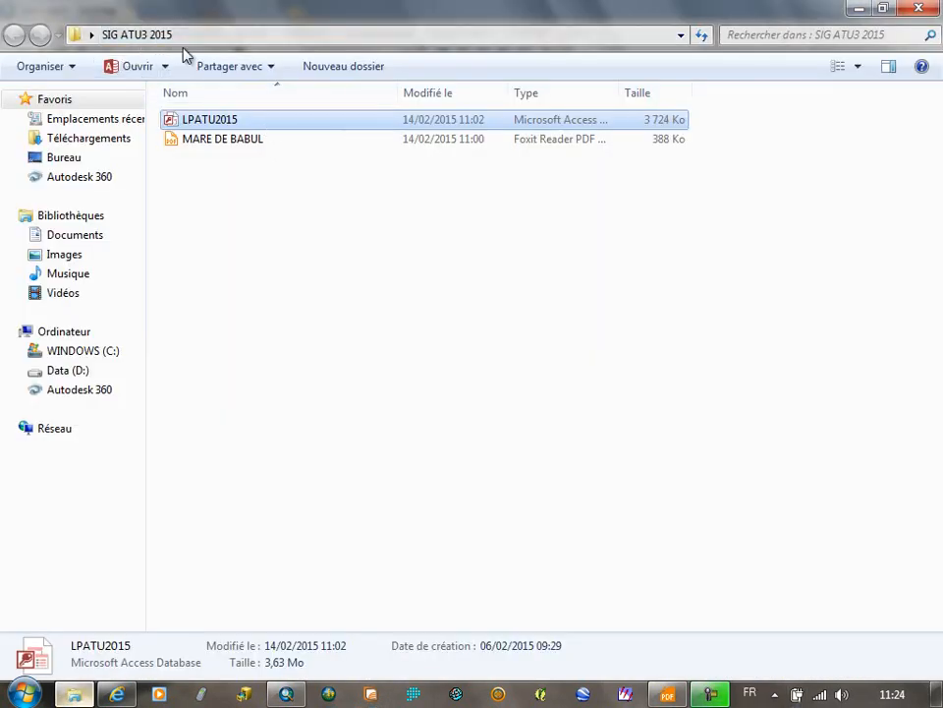
{"action": "left_click", "coordinate": [286, 694]}
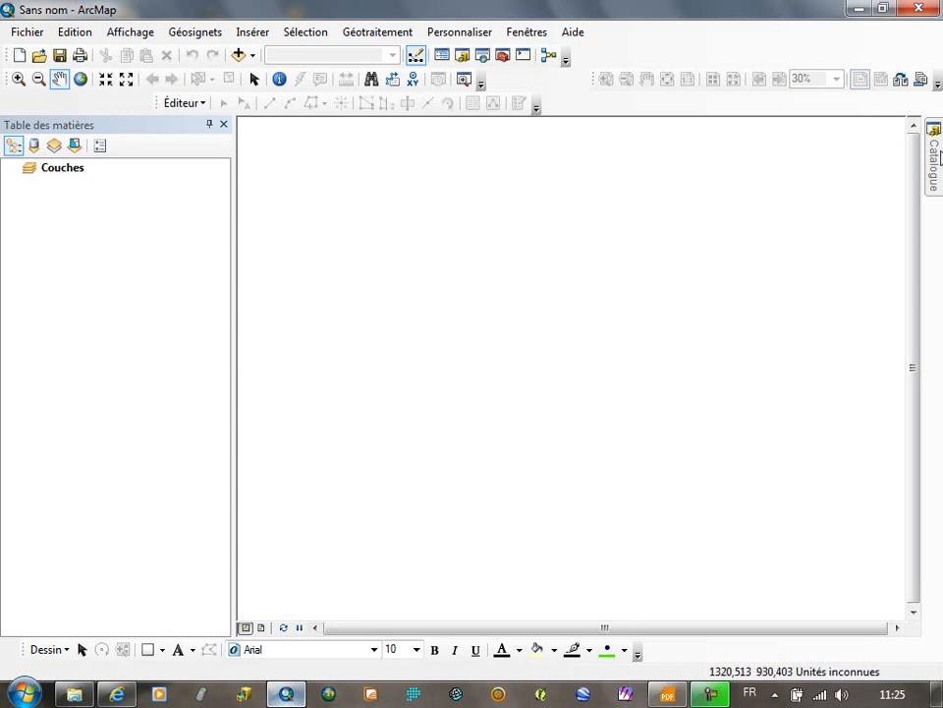
{"action": "mouse_move", "coordinate": [941, 158]}
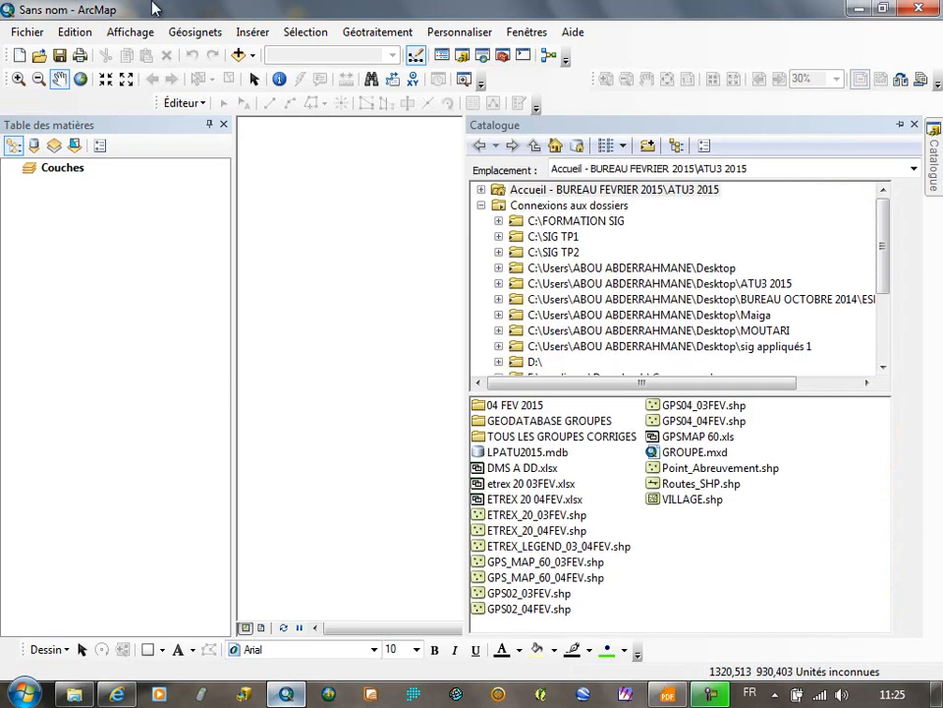
Save the map document as MARE DE BABUL in the desktop's SIG ATU3 2015 folder and check the saved file there.
{"action": "left_click", "coordinate": [59, 55]}
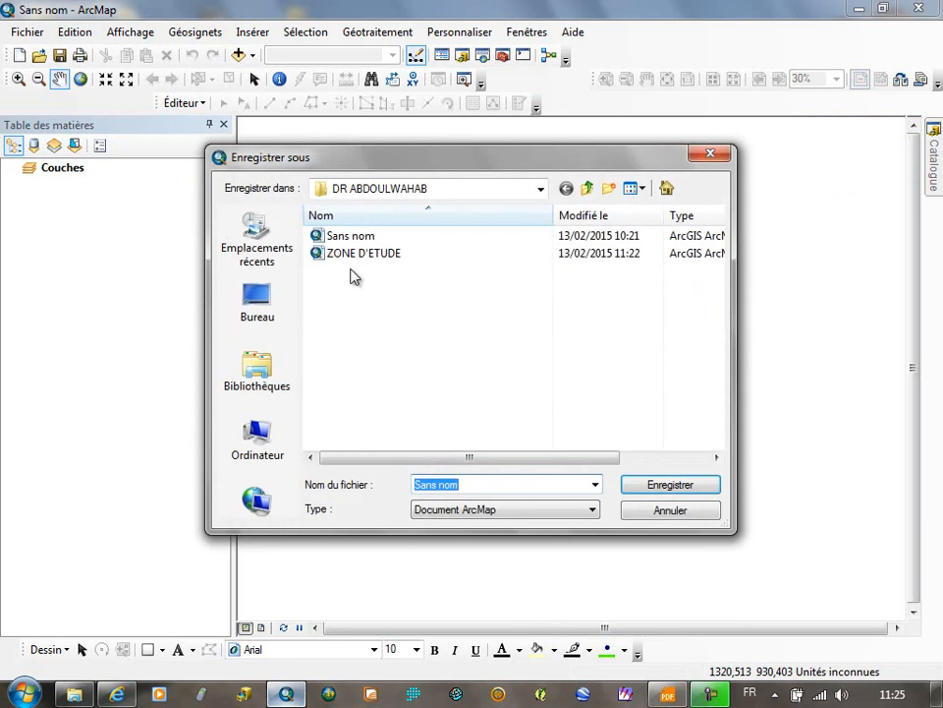
{"action": "left_click", "coordinate": [247, 311]}
{"action": "left_click_drag", "start_coordinate": [717, 283], "coordinate": [742, 435]}
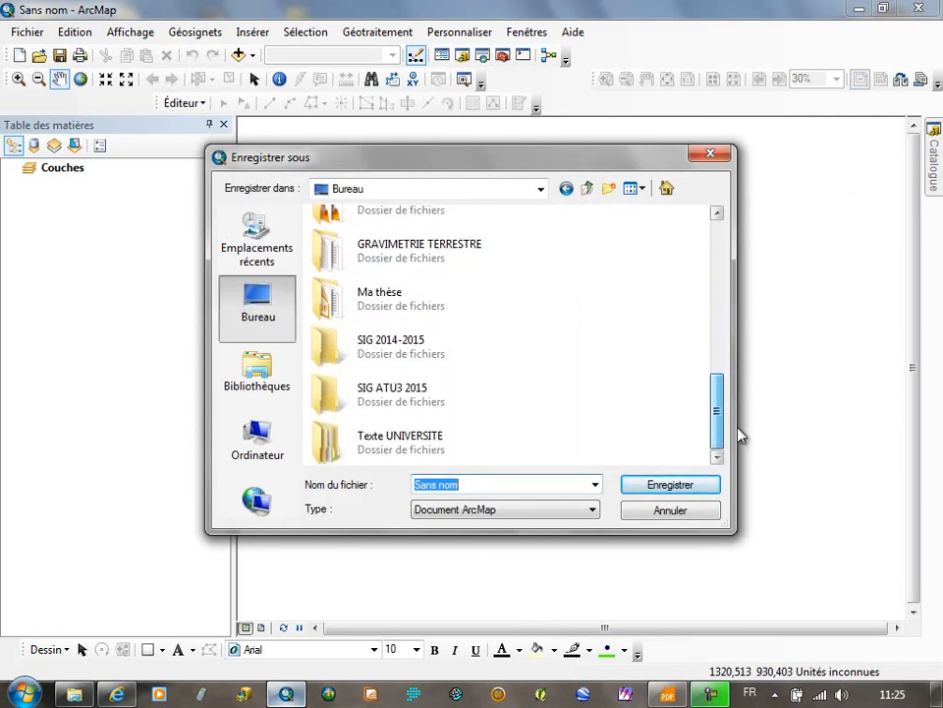
{"action": "double_click", "coordinate": [437, 407]}
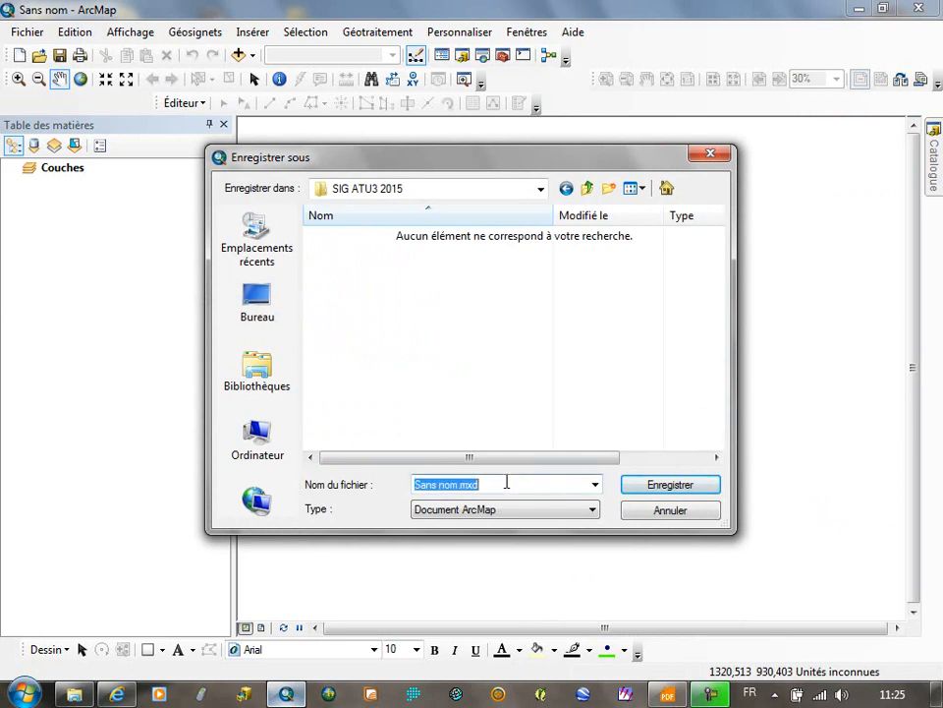
{"action": "type", "text": "MARE DE BABUL"}
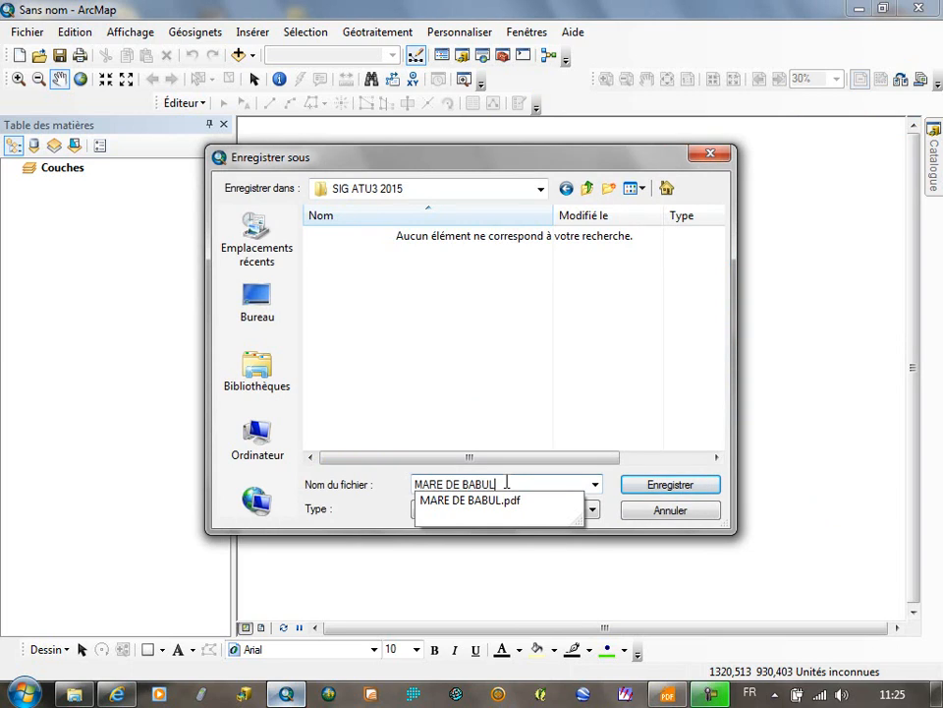
{"action": "left_click", "coordinate": [691, 489]}
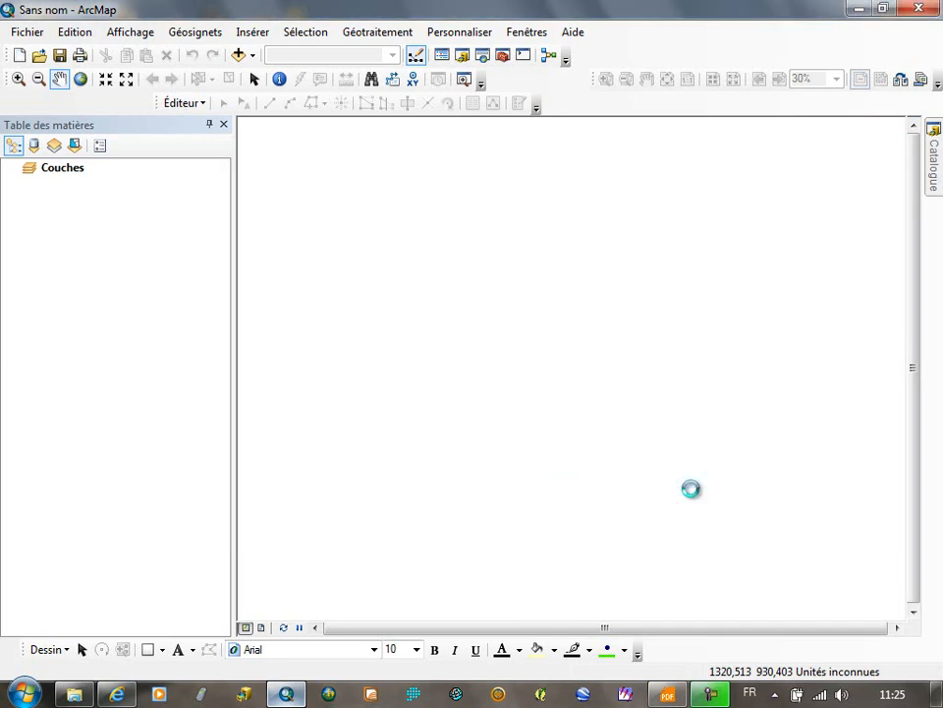
{"action": "left_click", "coordinate": [73, 694]}
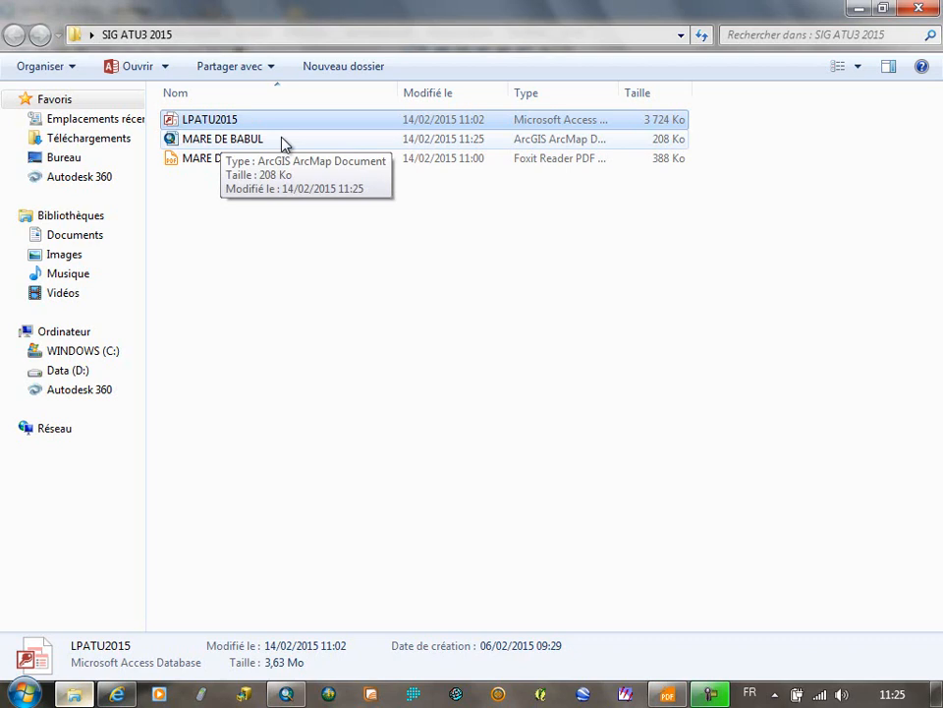
{"action": "left_click", "coordinate": [287, 694]}
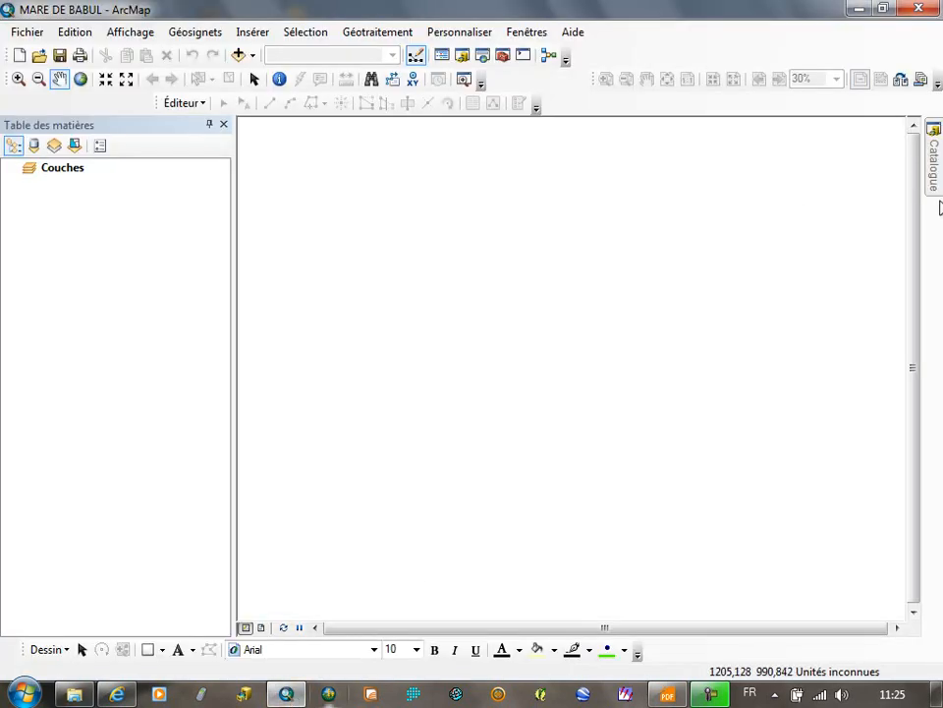
Show the Catalogue window, narrow it and keep it docked beside the map.
{"action": "left_click", "coordinate": [936, 147]}
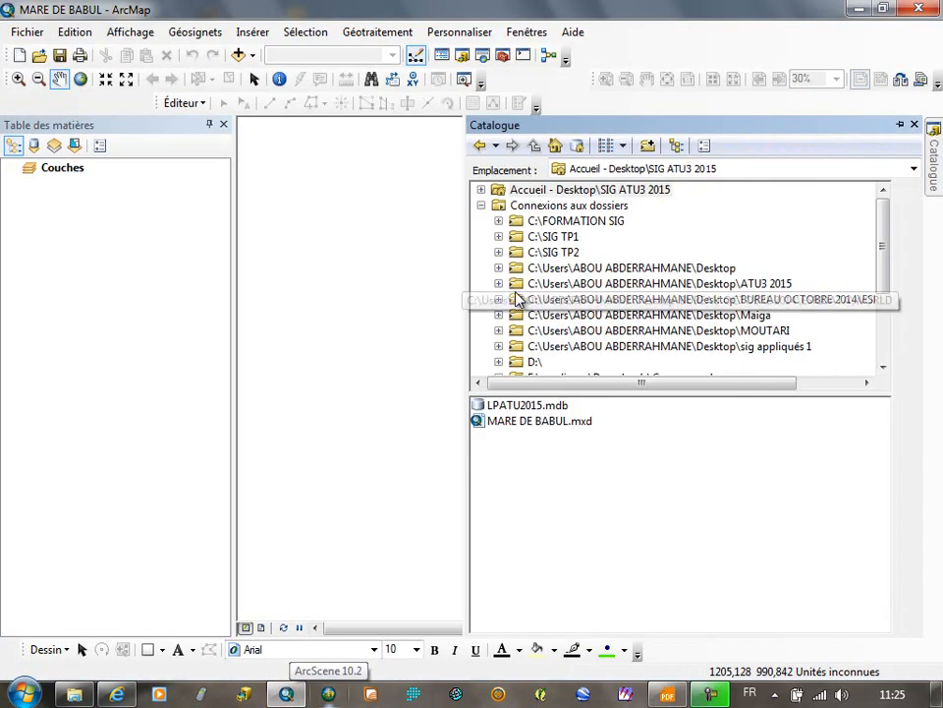
{"action": "left_click_drag", "start_coordinate": [468, 285], "coordinate": [781, 275]}
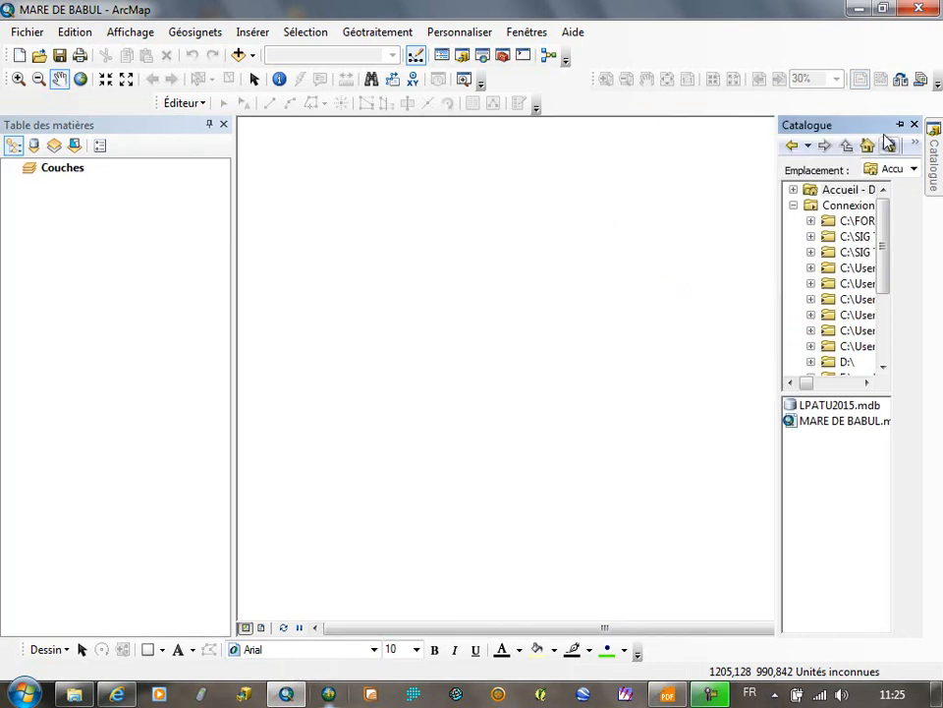
{"action": "left_click", "coordinate": [900, 124]}
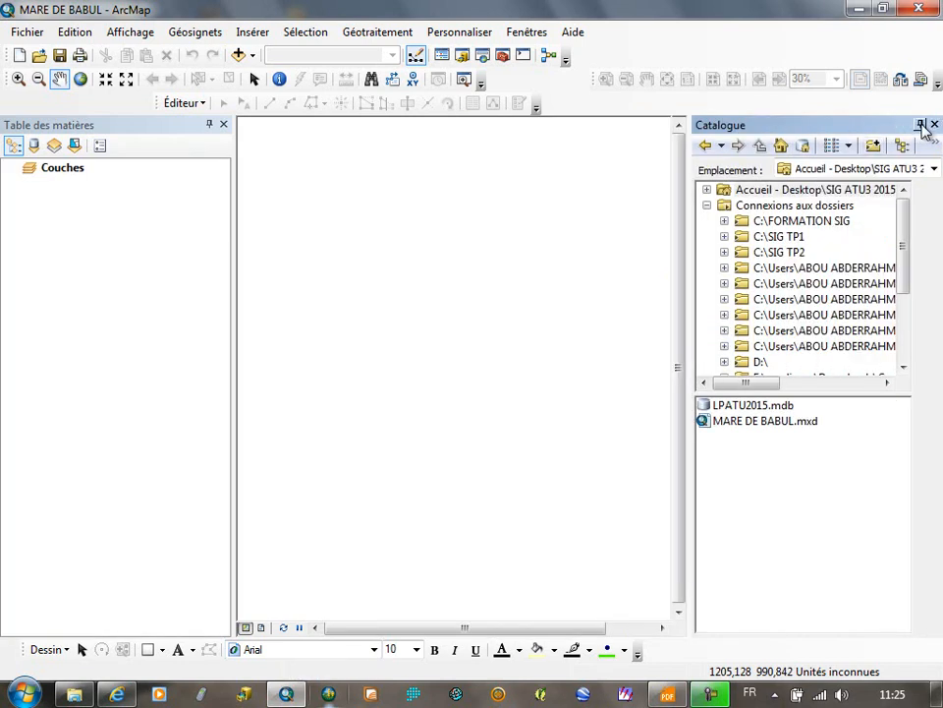
{"action": "left_click", "coordinate": [920, 125]}
{"action": "left_click", "coordinate": [462, 57]}
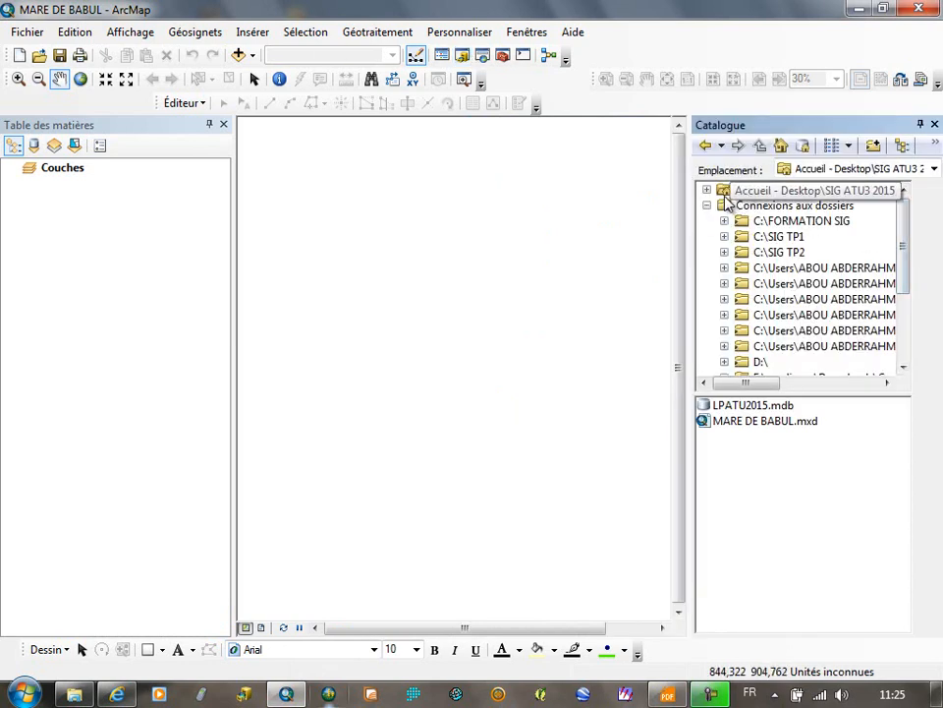
Add all feature classes of the LPATU2015.mdb geodatabase to the map and close the Catalogue window.
{"action": "left_click", "coordinate": [812, 194]}
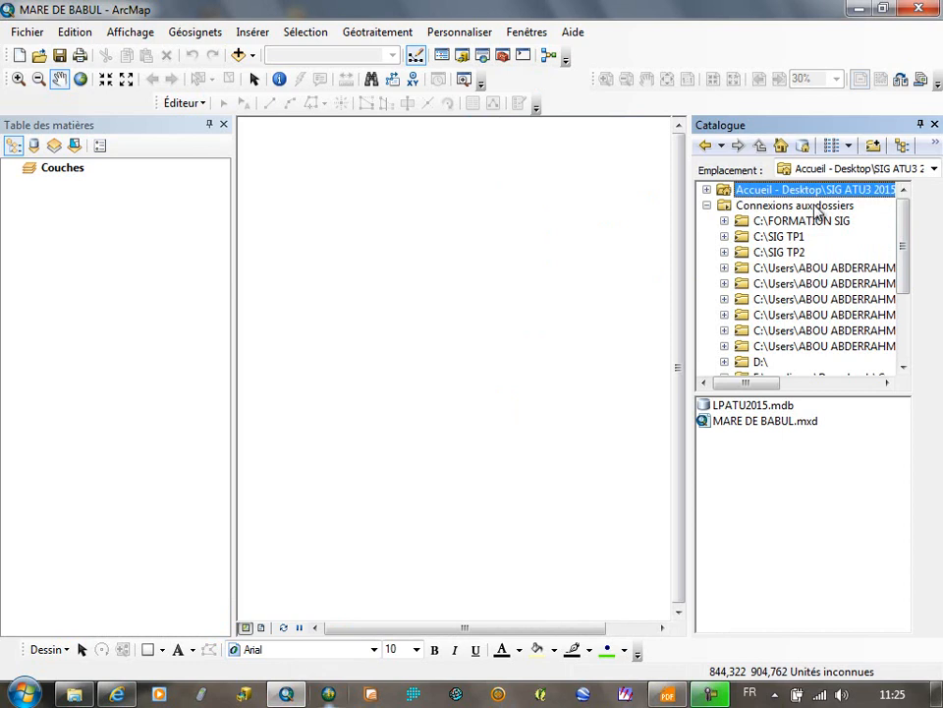
{"action": "double_click", "coordinate": [747, 405]}
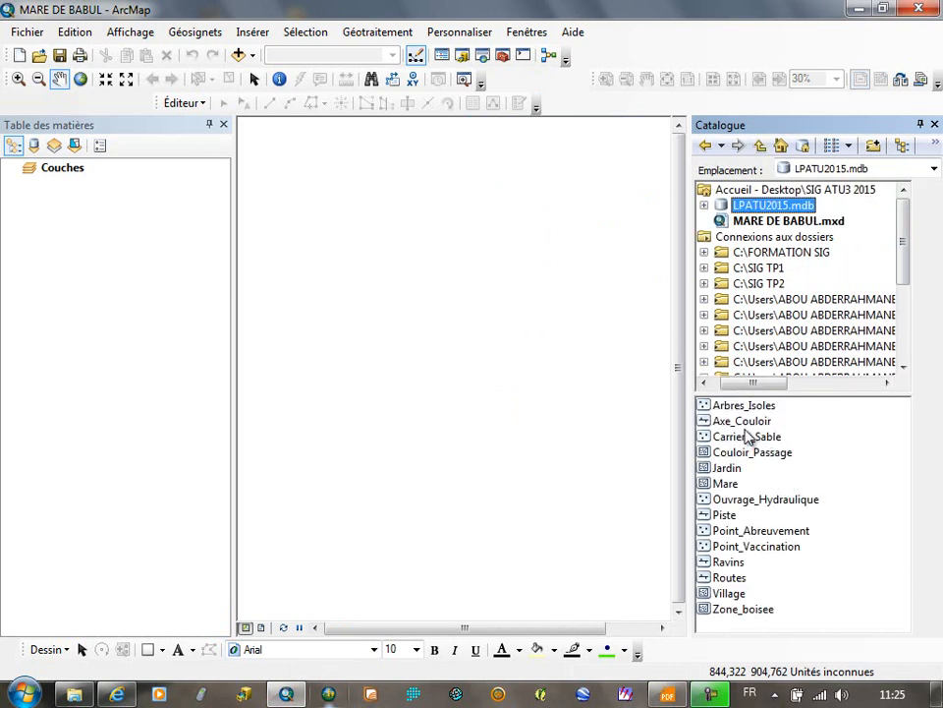
{"action": "left_click_drag", "start_coordinate": [760, 629], "coordinate": [725, 413]}
{"action": "left_click_drag", "start_coordinate": [537, 410], "coordinate": [328, 350]}
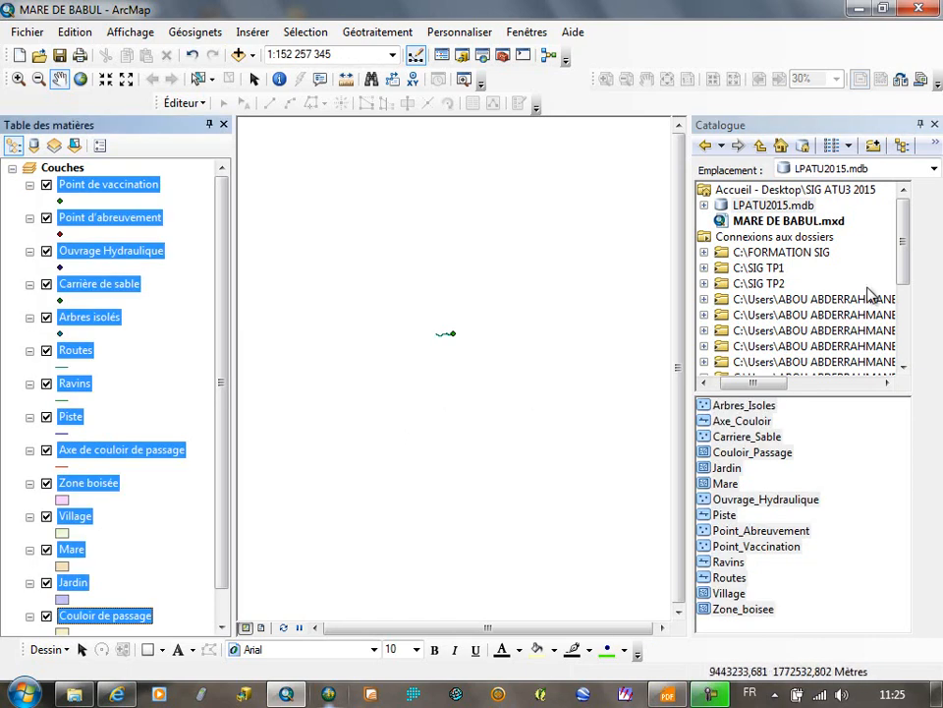
{"action": "left_click", "coordinate": [935, 126]}
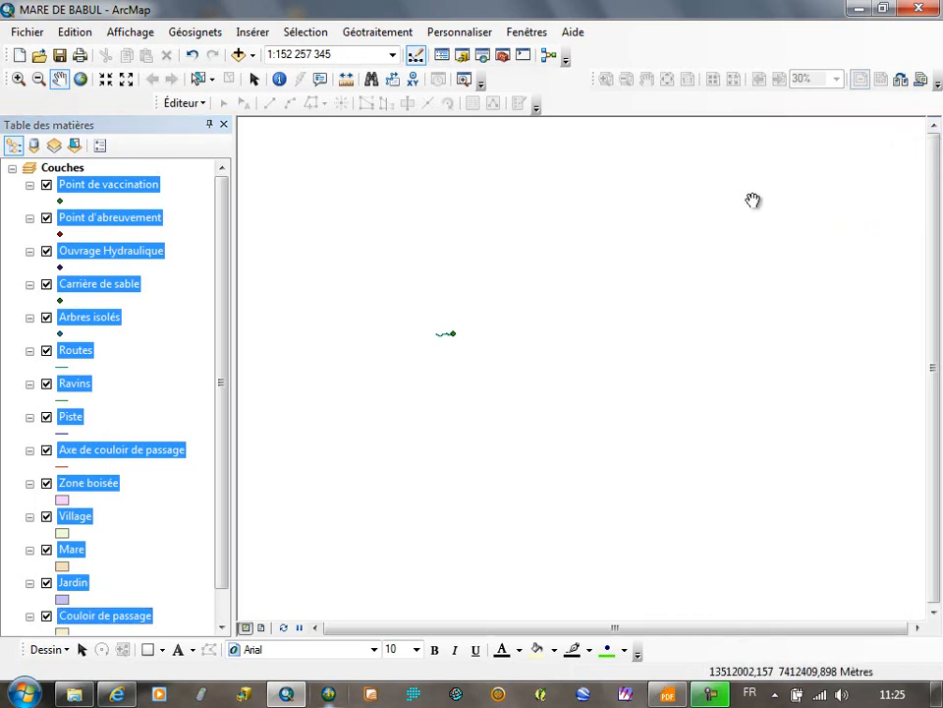
Zoom the map to the extent of the Mare layer.
{"action": "left_click", "coordinate": [108, 318]}
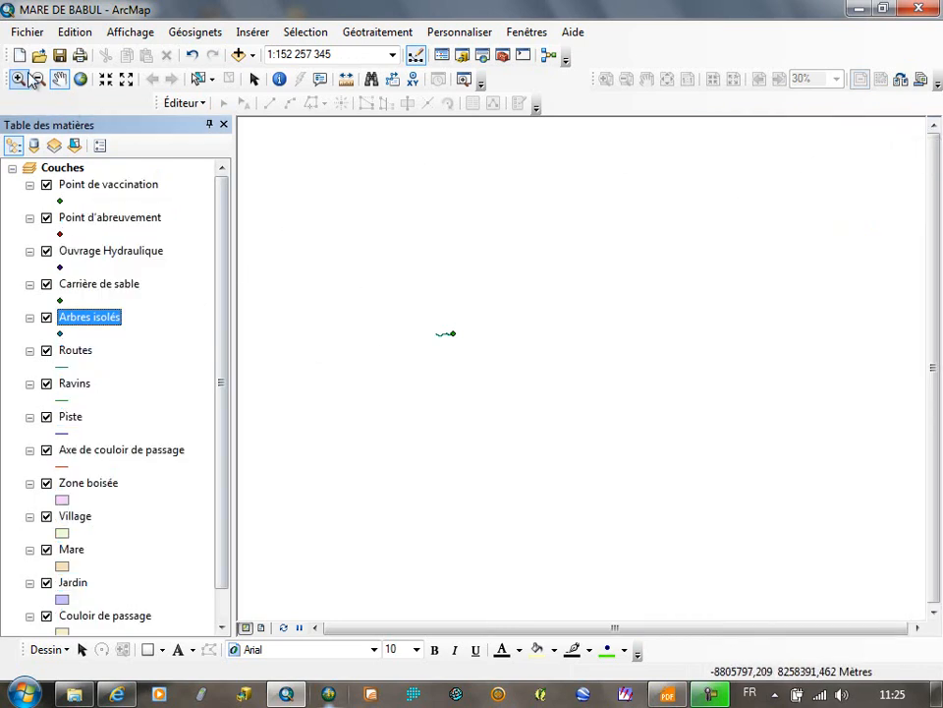
{"action": "scroll", "coordinate": [106, 550], "scroll_direction": "down", "scroll_amount": 1}
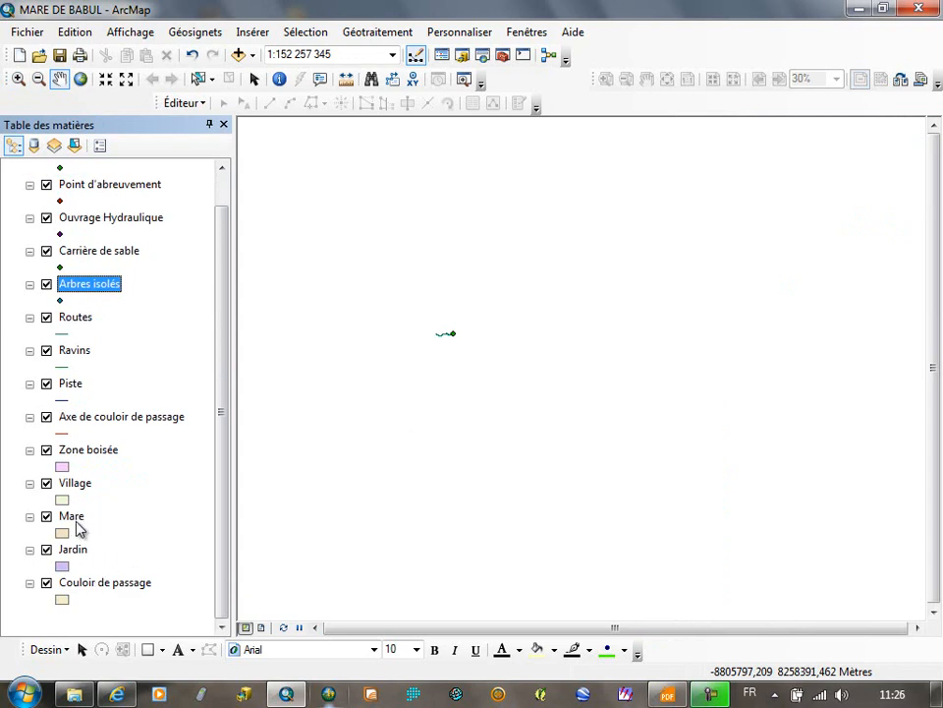
{"action": "left_click", "coordinate": [72, 517]}
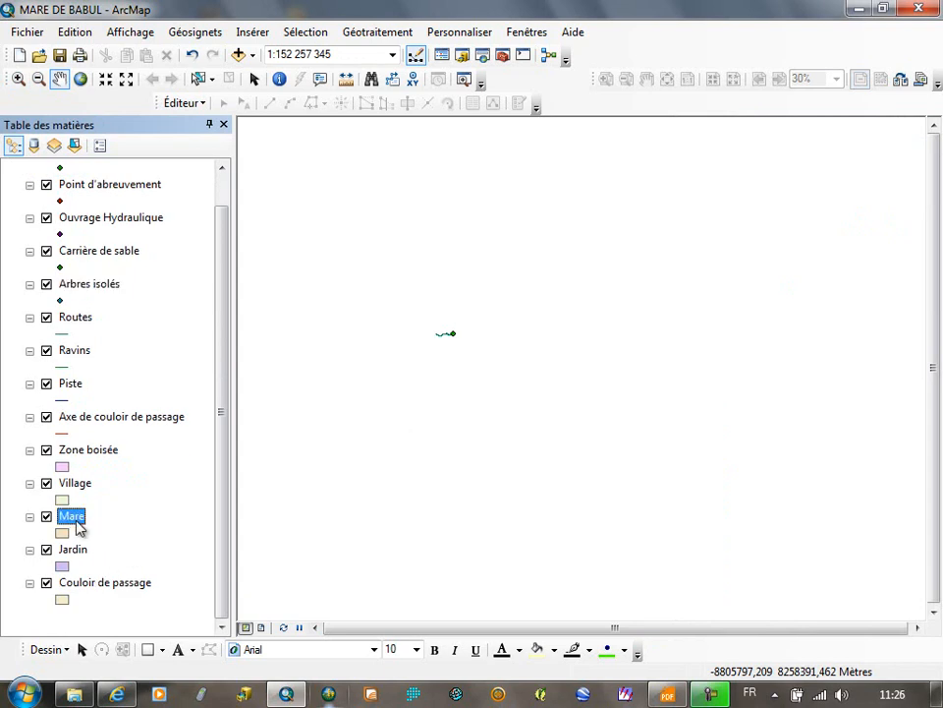
{"action": "right_click", "coordinate": [75, 518]}
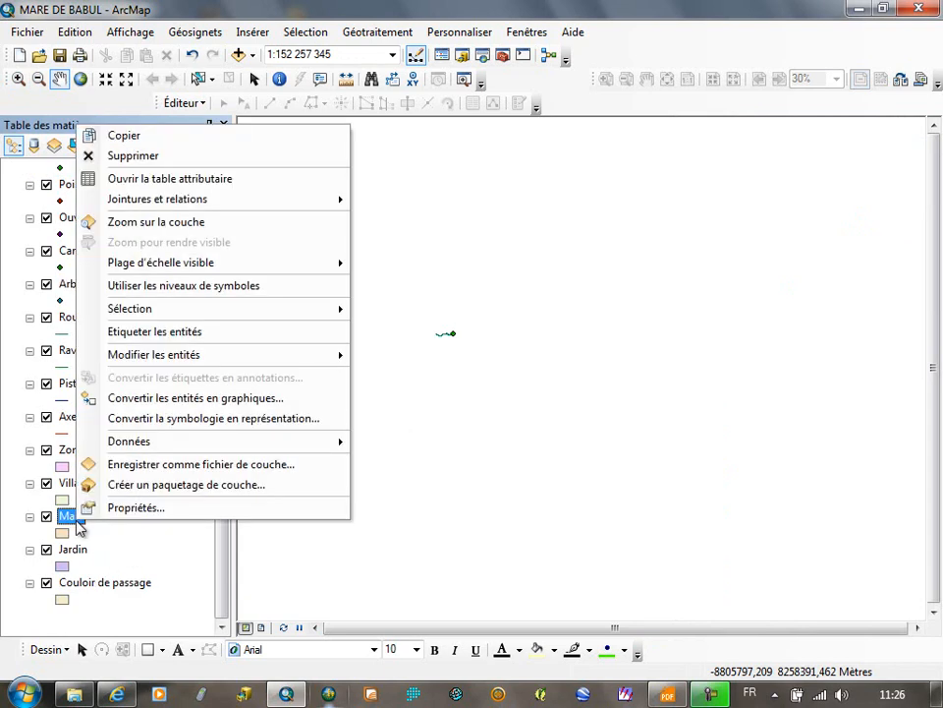
{"action": "left_click", "coordinate": [168, 224]}
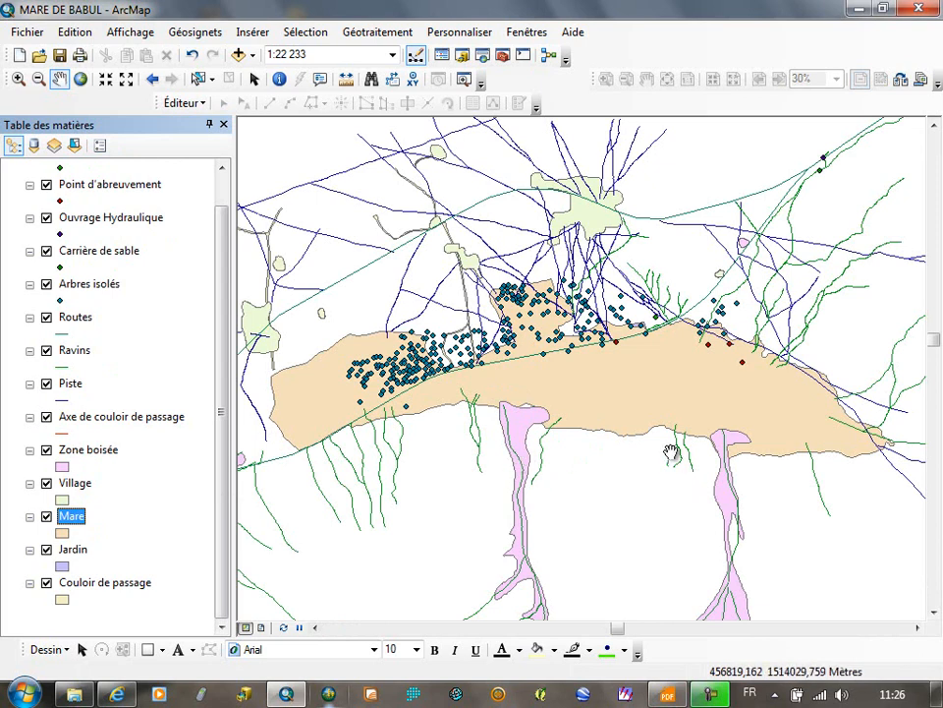
Examine the pond limits, surrounding features and legend on the reference map MARE DE BABUL.pdf, and return to ArcMap.
{"action": "left_click", "coordinate": [674, 696]}
{"action": "scroll", "coordinate": [531, 396], "scroll_direction": "up", "scroll_amount": 8}
{"action": "scroll", "coordinate": [582, 416], "scroll_direction": "down", "scroll_amount": 3}
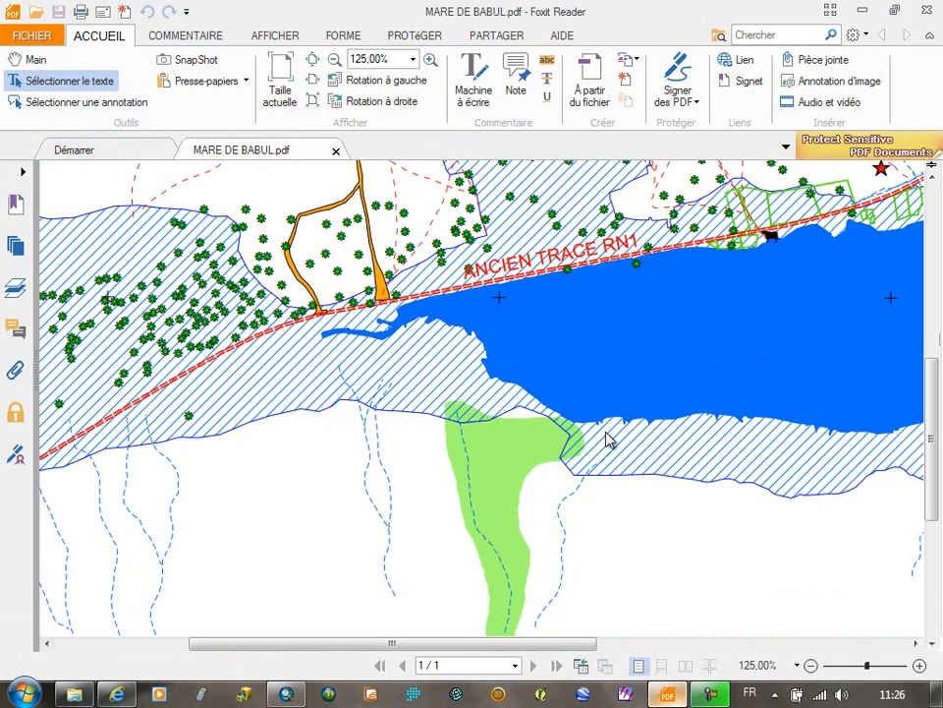
{"action": "scroll", "coordinate": [585, 365], "scroll_direction": "down", "scroll_amount": 4}
{"action": "left_click_drag", "start_coordinate": [573, 645], "coordinate": [796, 646]}
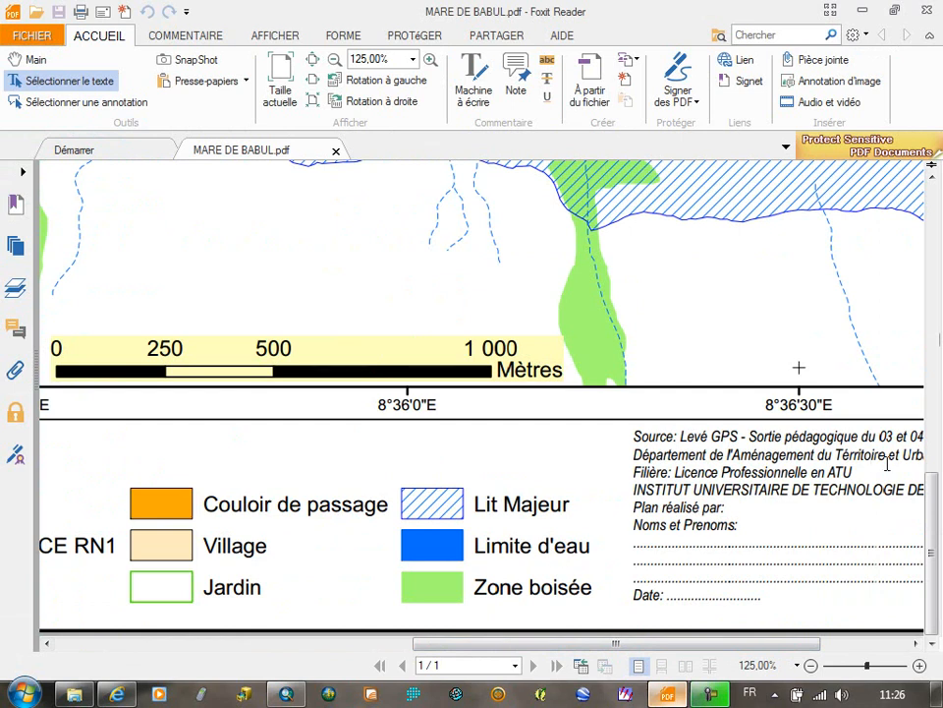
{"action": "scroll", "coordinate": [522, 362], "scroll_direction": "up", "scroll_amount": 5}
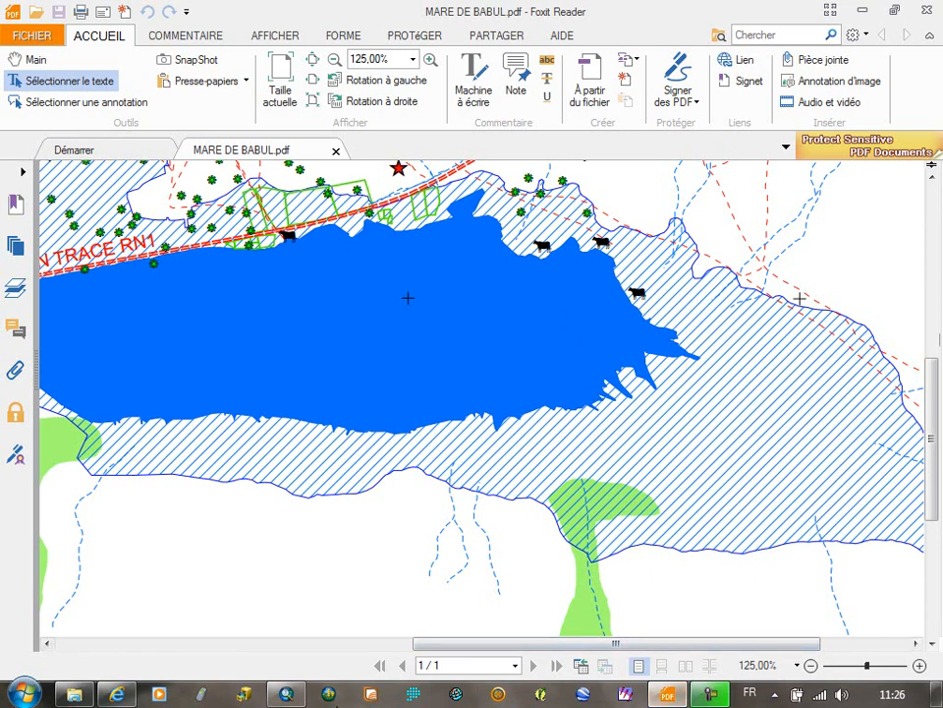
{"action": "left_click", "coordinate": [286, 694]}
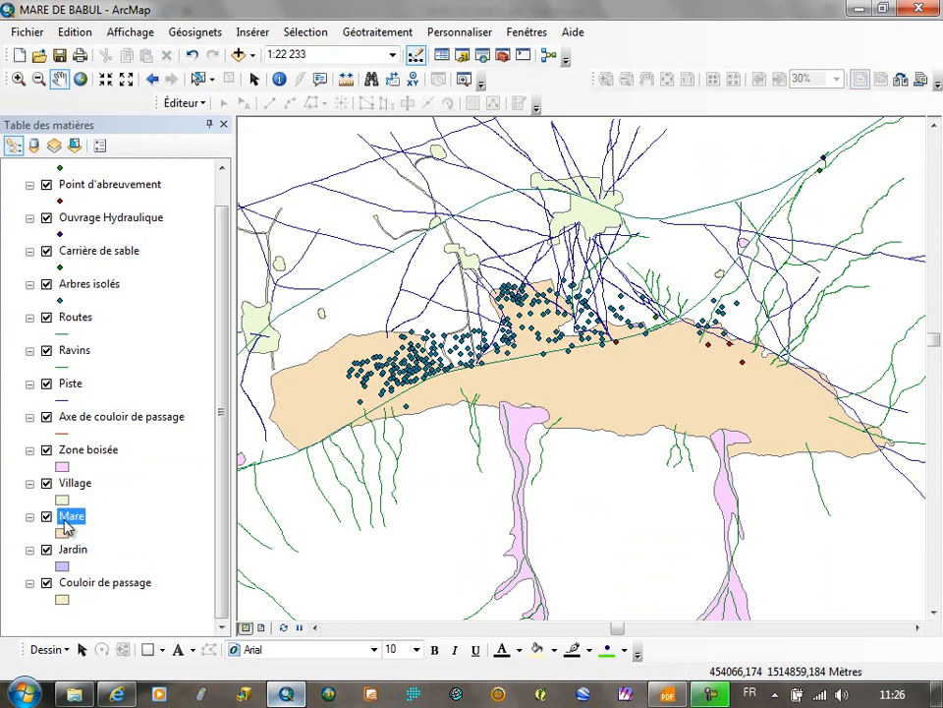
Inspect the Mare layer's attribute table by highlighting both polygon records on the map, and clear the selection.
{"action": "right_click", "coordinate": [75, 523]}
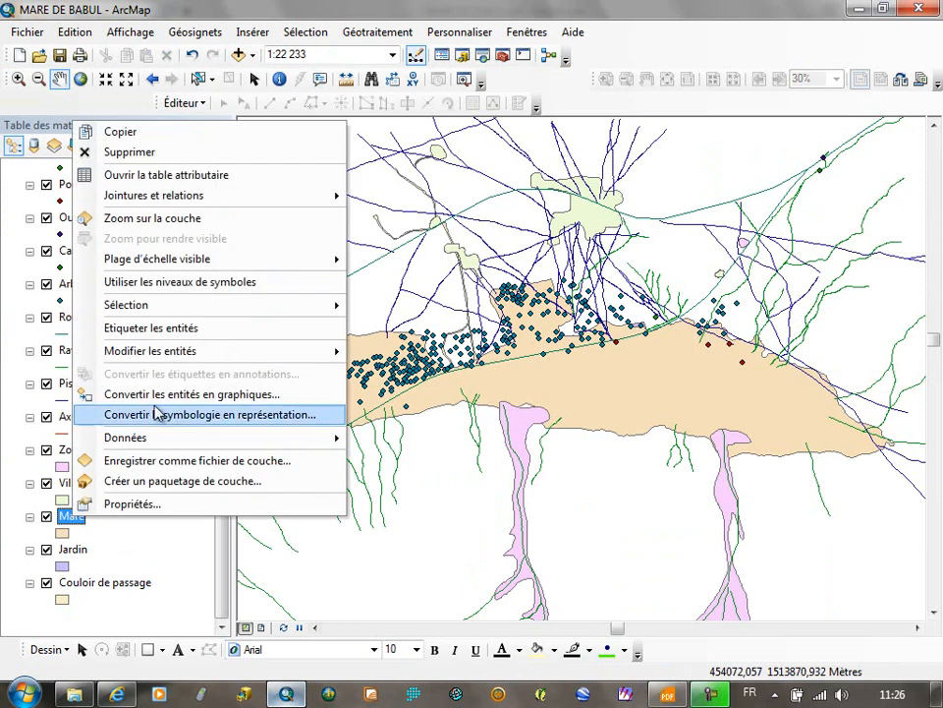
{"action": "left_click", "coordinate": [206, 179]}
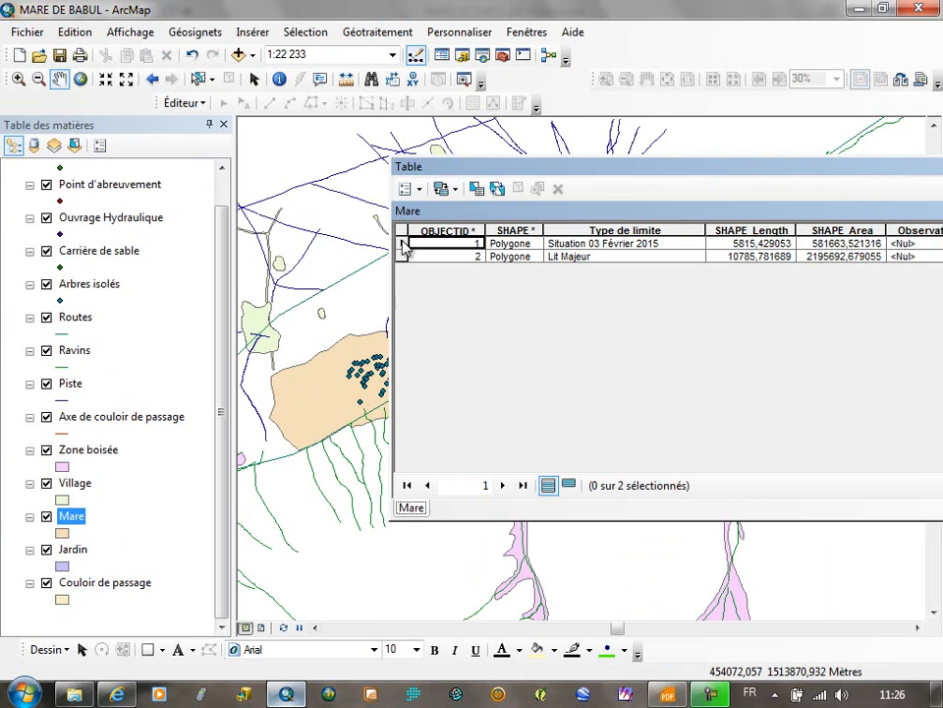
{"action": "left_click_drag", "start_coordinate": [404, 244], "coordinate": [405, 259]}
{"action": "left_click_drag", "start_coordinate": [517, 169], "coordinate": [312, 413]}
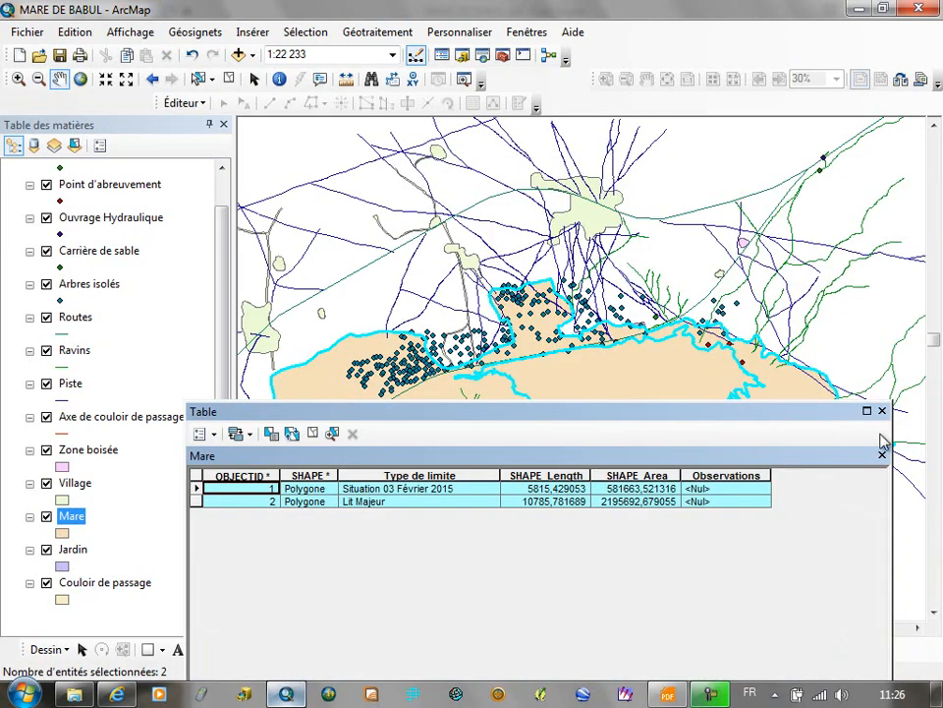
{"action": "left_click", "coordinate": [228, 78]}
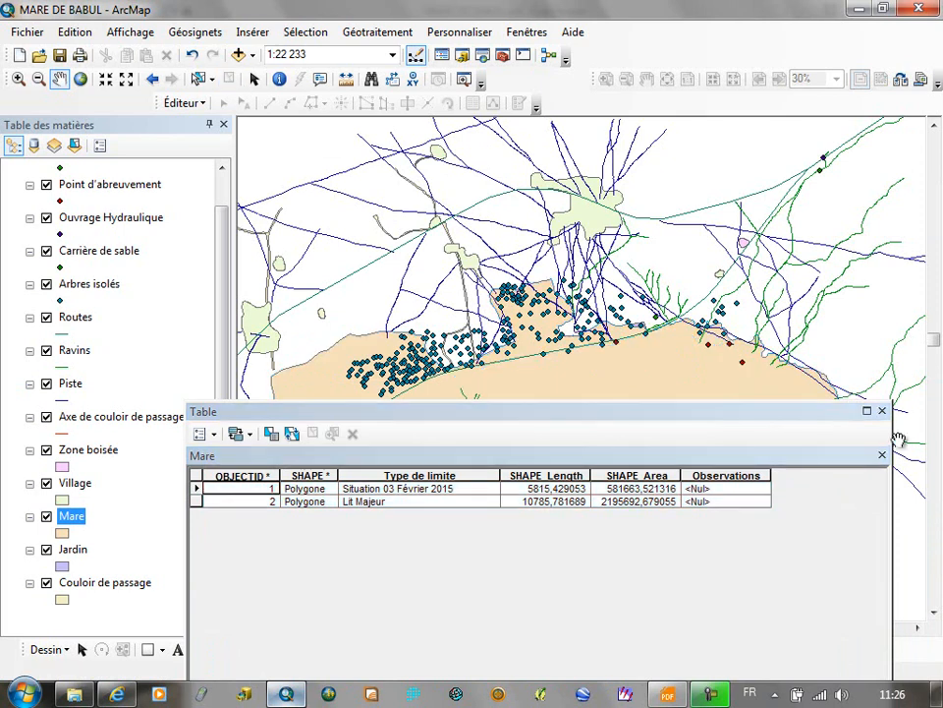
{"action": "left_click", "coordinate": [883, 412]}
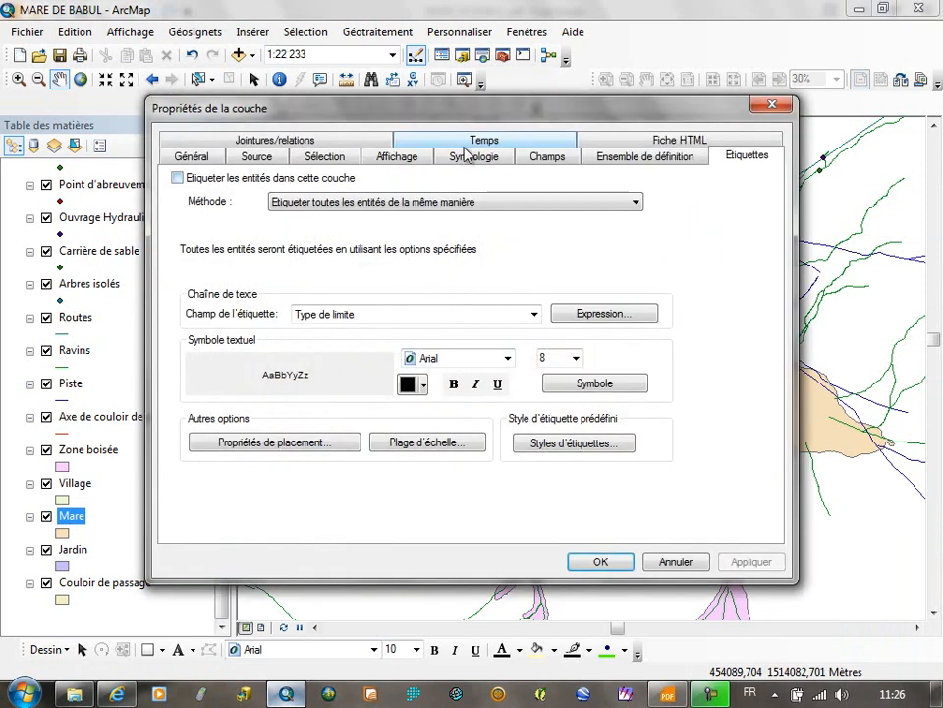
Symbolise the Mare layer by unique values of Type de limite, adding all values and excluding the all-other-values class.
{"action": "left_click", "coordinate": [472, 157]}
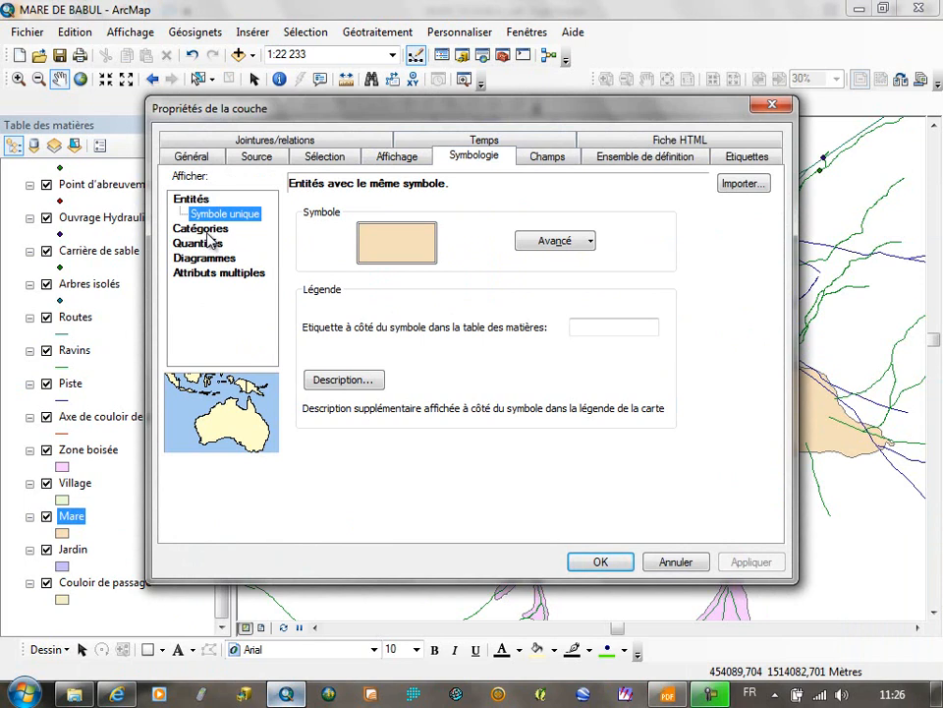
{"action": "left_click", "coordinate": [203, 230]}
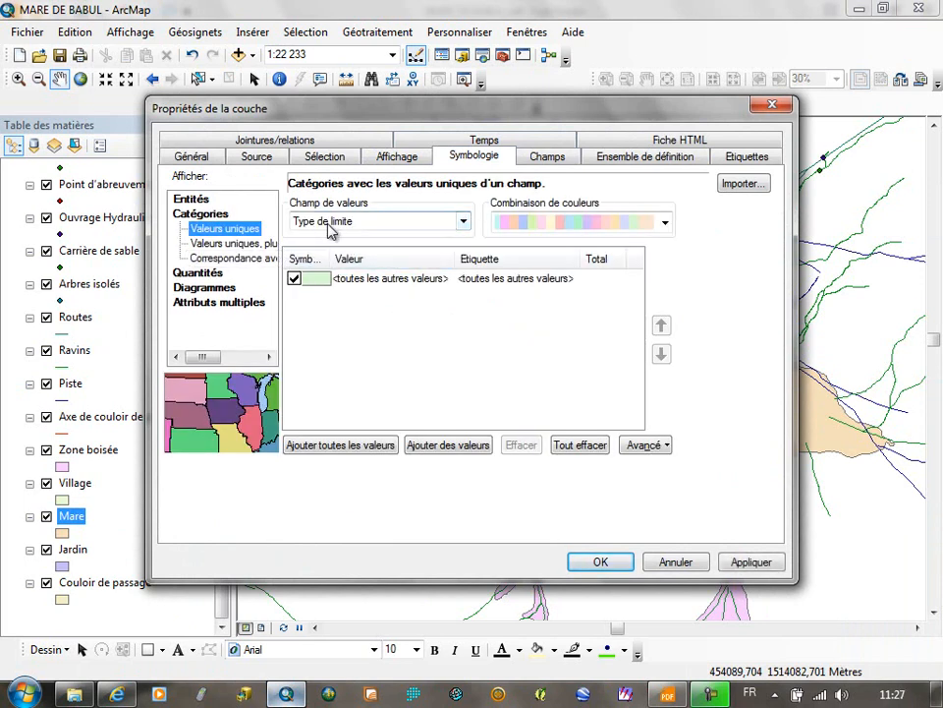
{"action": "left_click", "coordinate": [340, 445]}
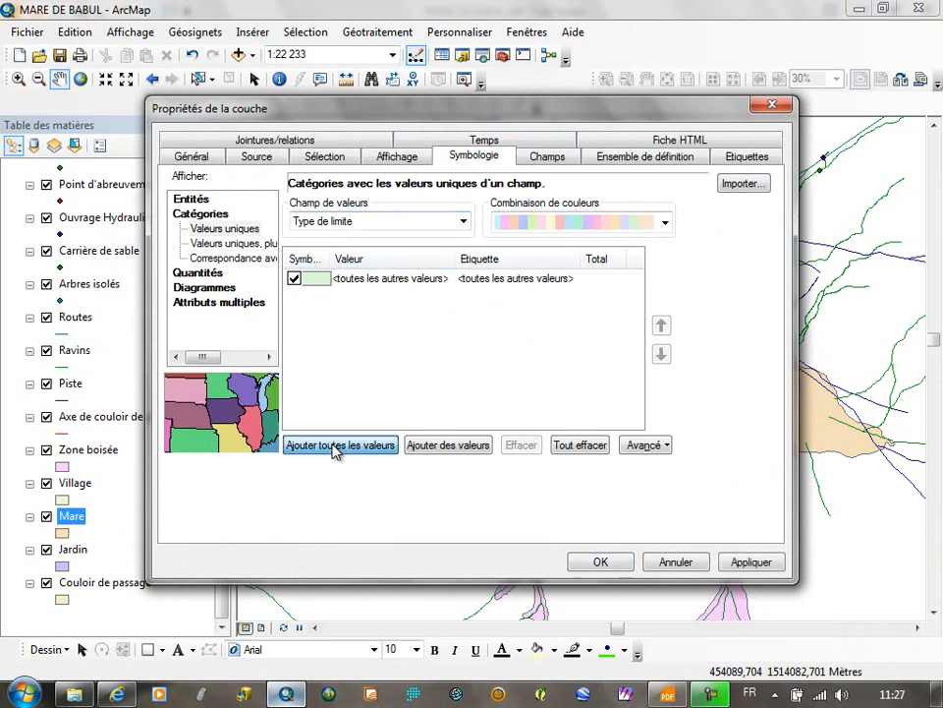
{"action": "left_click", "coordinate": [294, 279]}
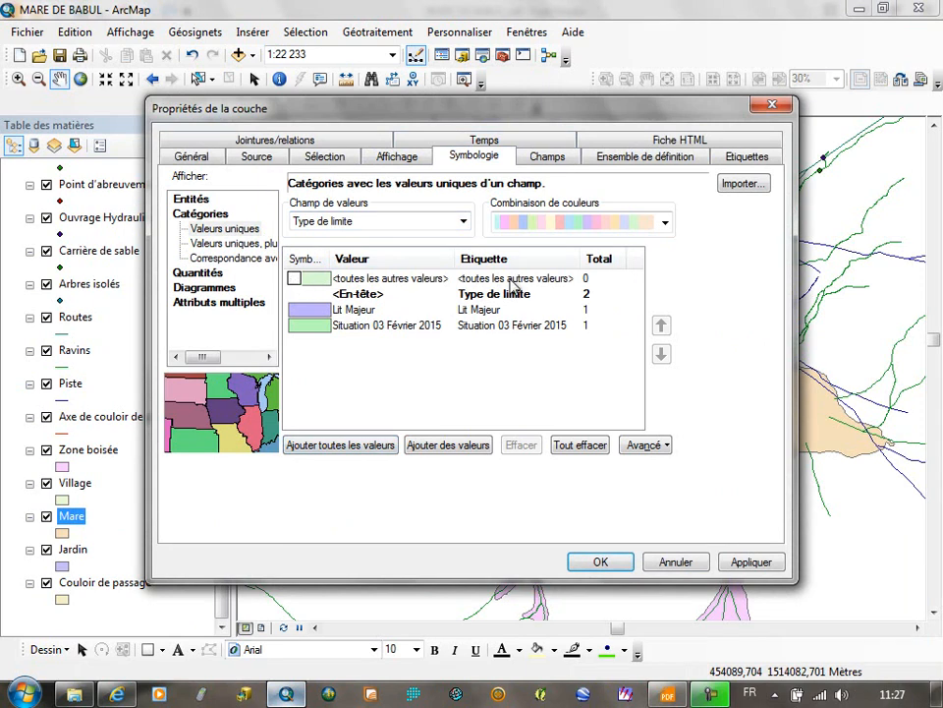
{"action": "left_click", "coordinate": [603, 563]}
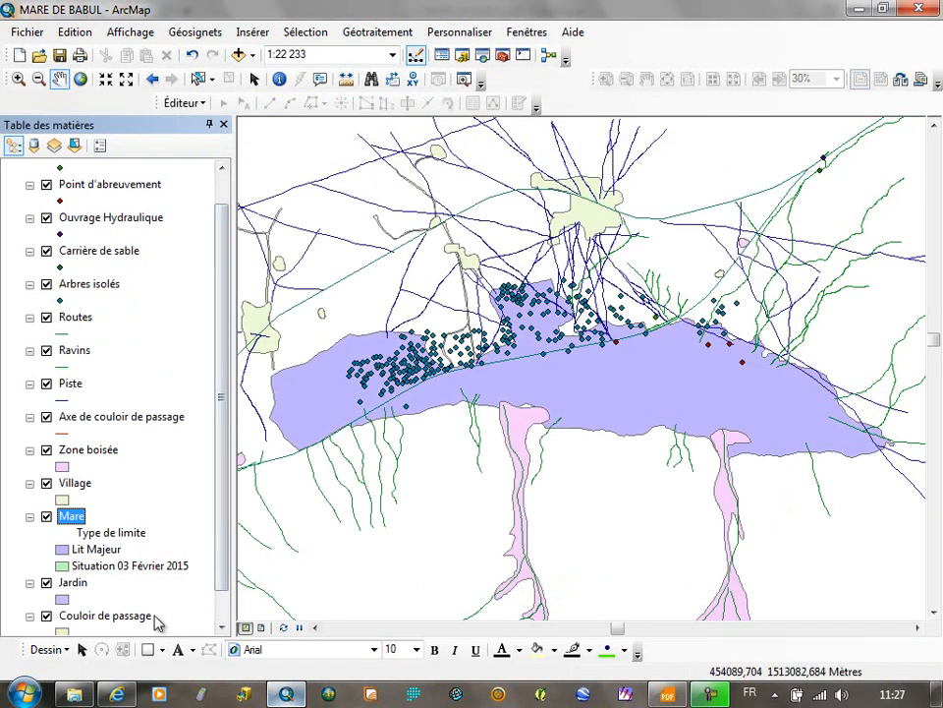
Give the Lit Majeur class the 10 % hachure simple symbol with a medium blue fill colour and matching blue outline.
{"action": "left_click", "coordinate": [63, 551]}
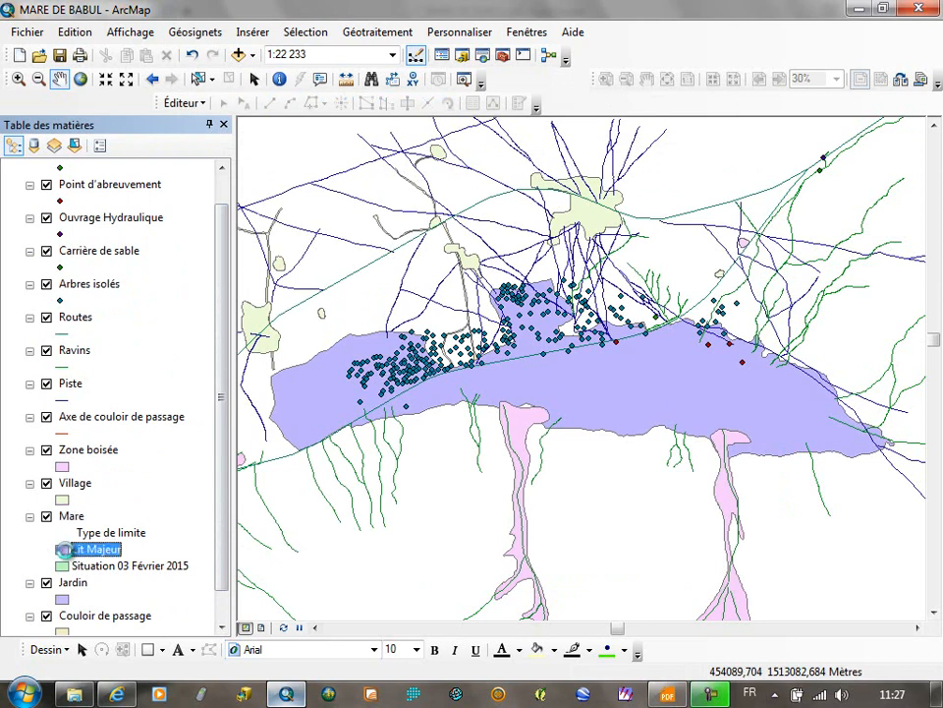
{"action": "left_click_drag", "start_coordinate": [478, 280], "coordinate": [482, 551]}
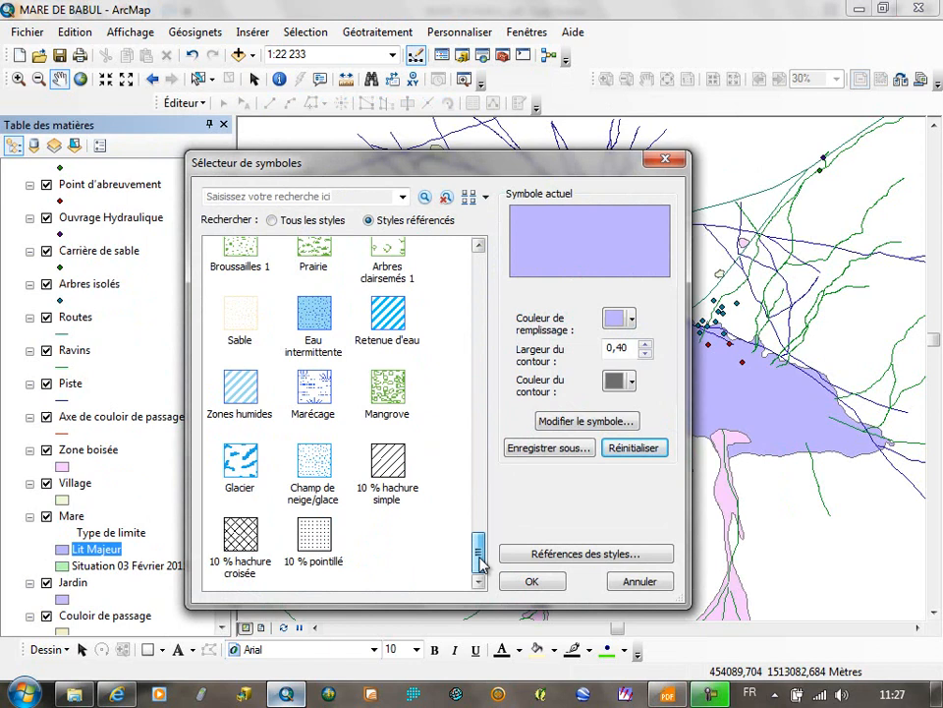
{"action": "left_click", "coordinate": [391, 467]}
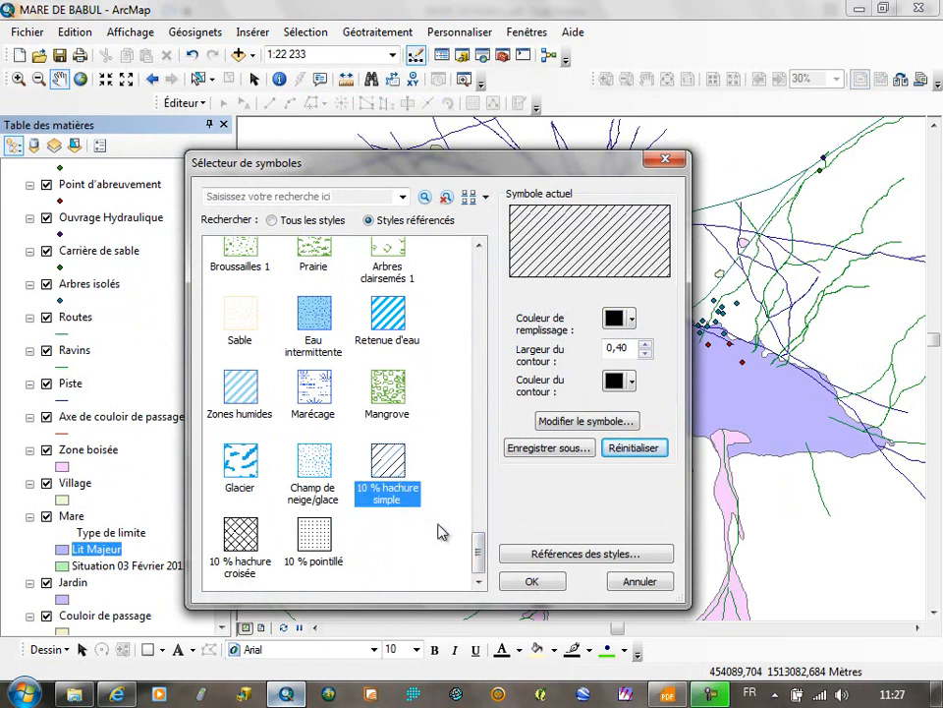
{"action": "left_click", "coordinate": [631, 318]}
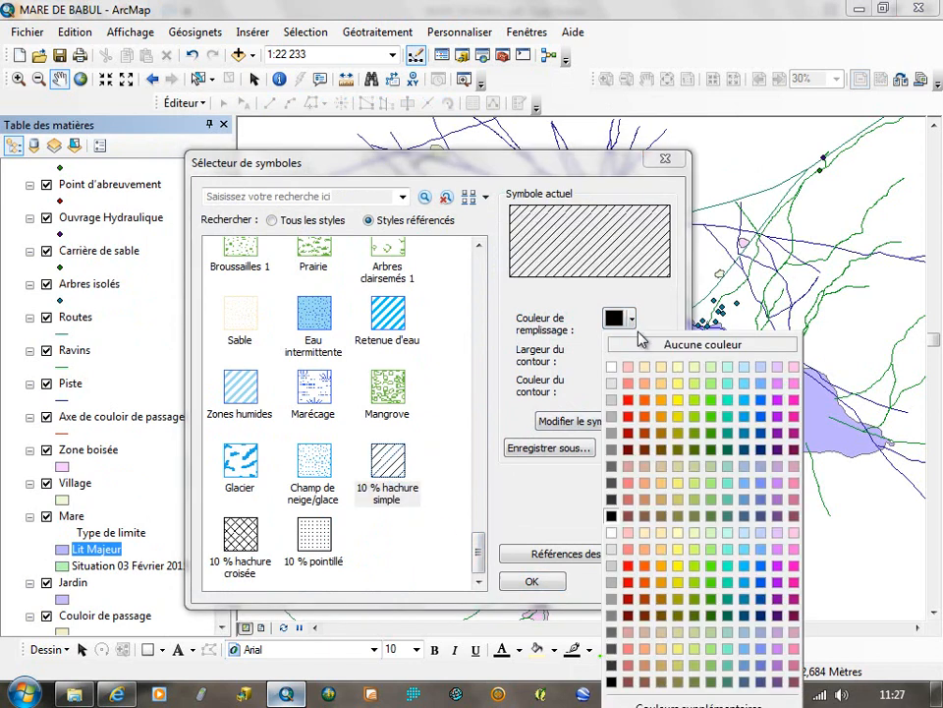
{"action": "left_click", "coordinate": [763, 420]}
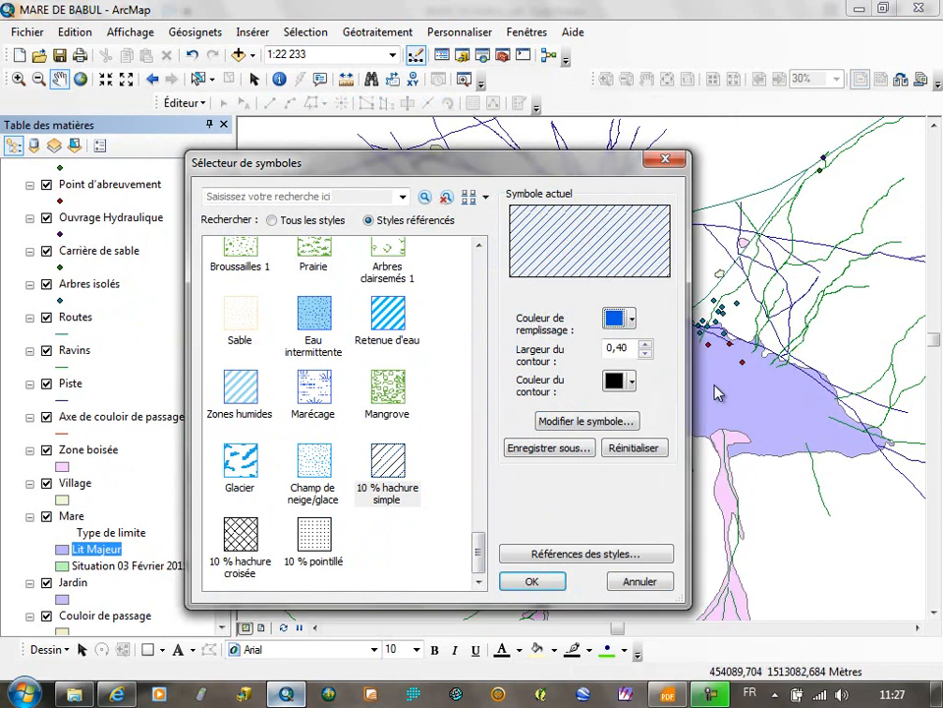
{"action": "left_click", "coordinate": [632, 382]}
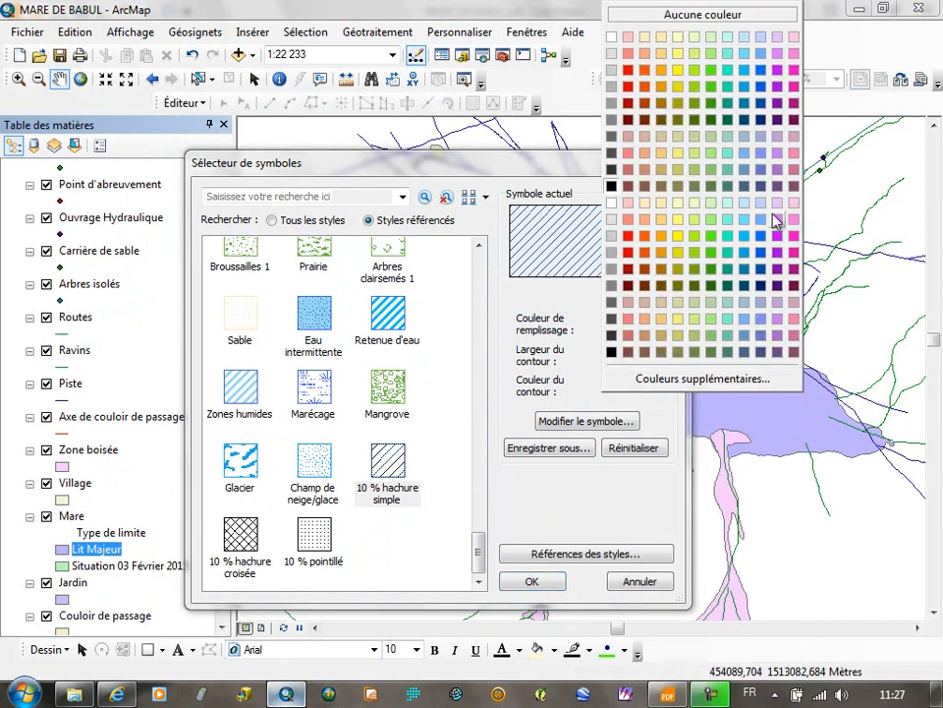
{"action": "left_click", "coordinate": [762, 85]}
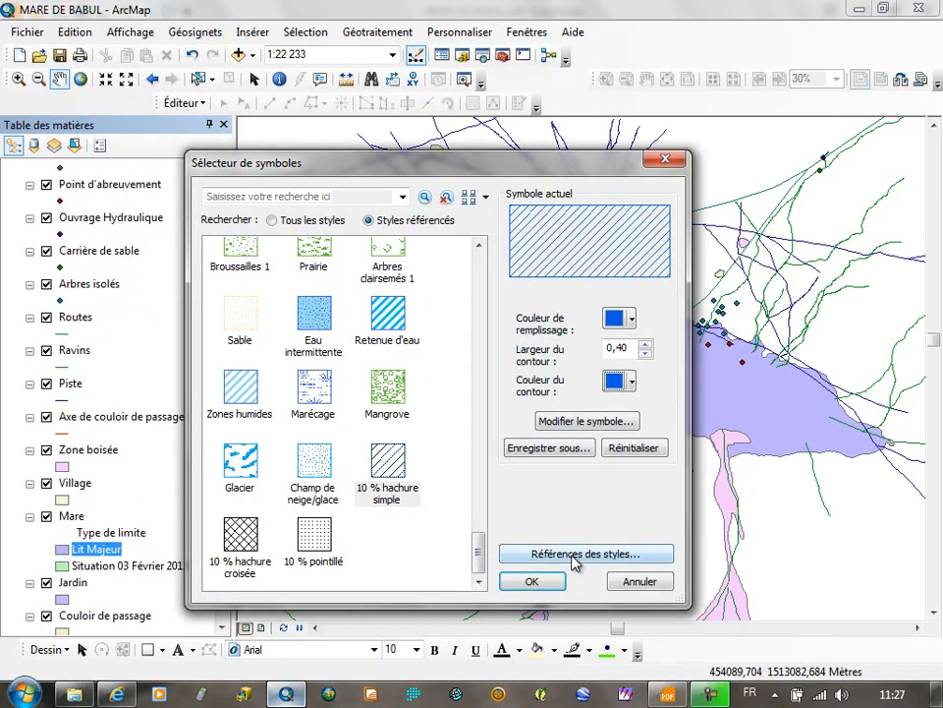
{"action": "left_click", "coordinate": [533, 582]}
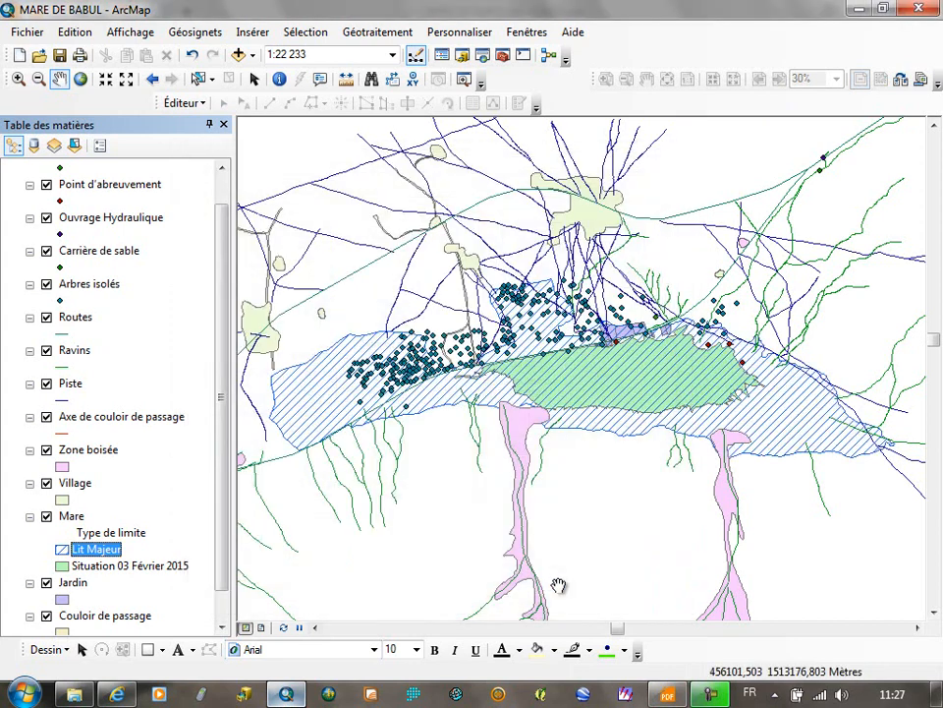
Set the outline width of the Lit Majeur symbol to 1.
{"action": "left_click", "coordinate": [62, 550]}
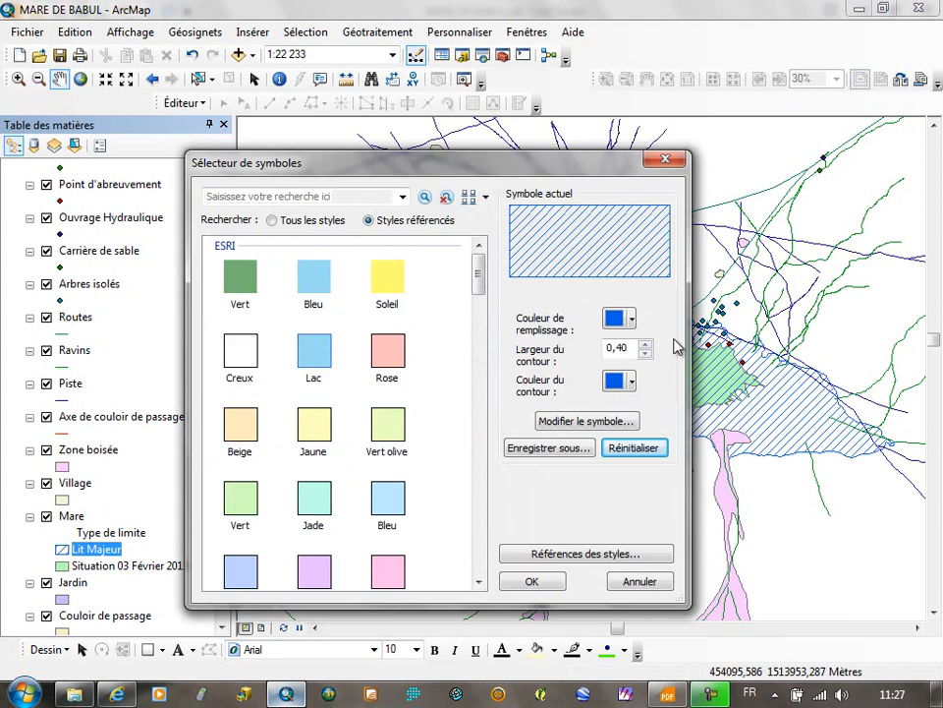
{"action": "left_click", "coordinate": [645, 345]}
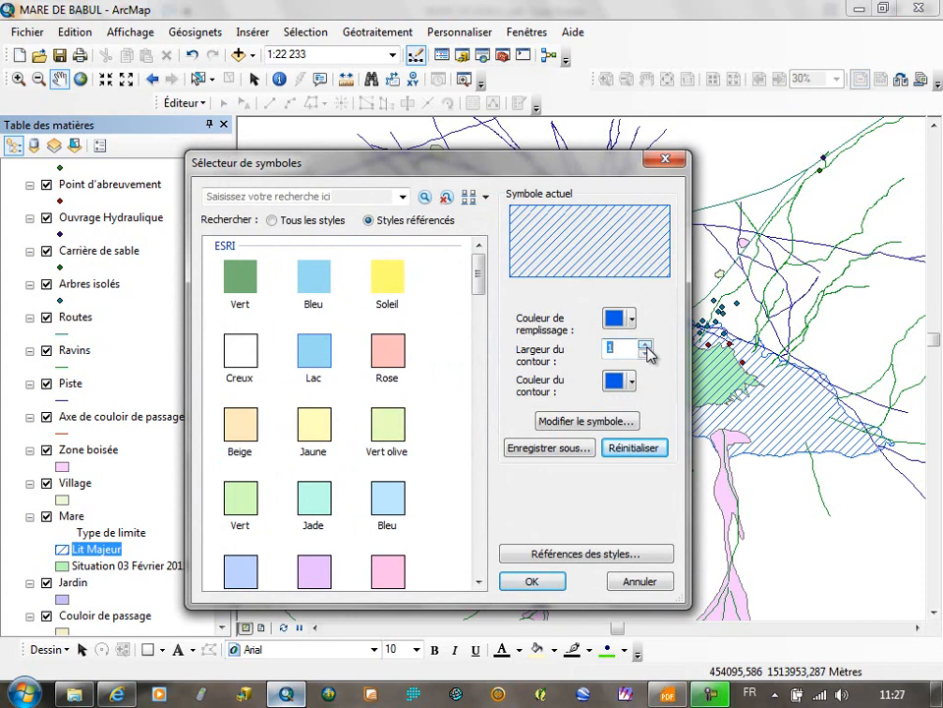
{"action": "left_click", "coordinate": [532, 581]}
Give the Situation 03 Février 2015 class the same medium blue for both its outline and its fill.
{"action": "left_click", "coordinate": [62, 566]}
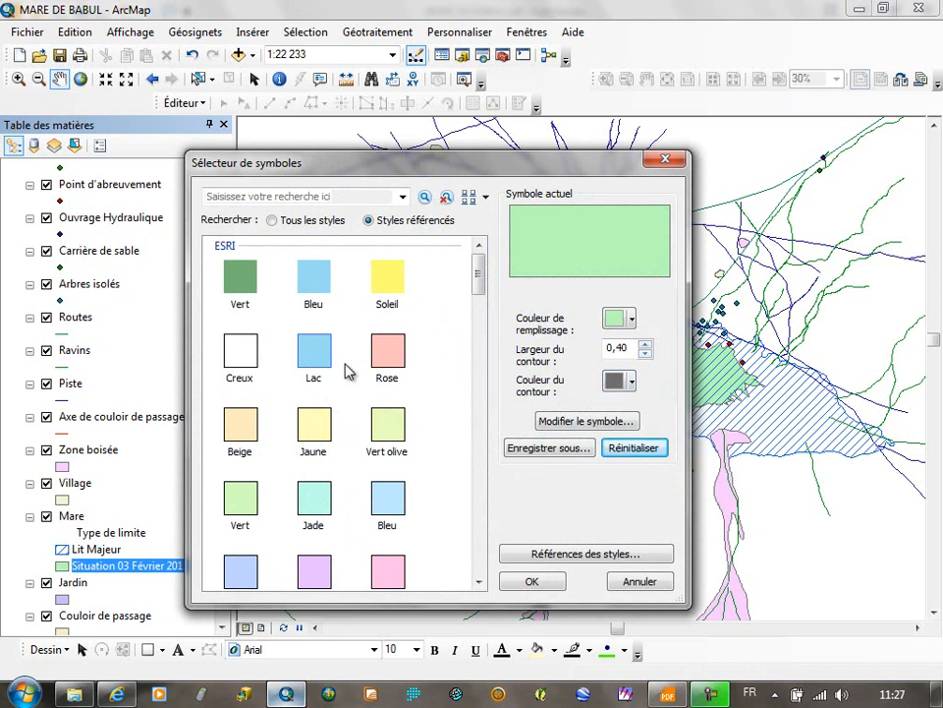
{"action": "left_click", "coordinate": [632, 381]}
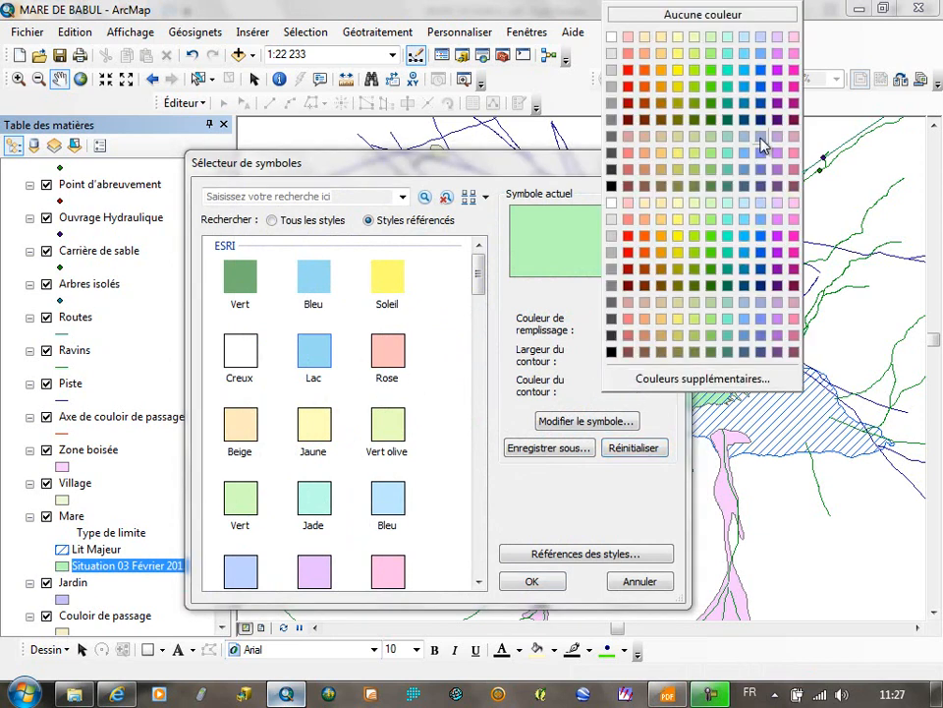
{"action": "left_click", "coordinate": [763, 89]}
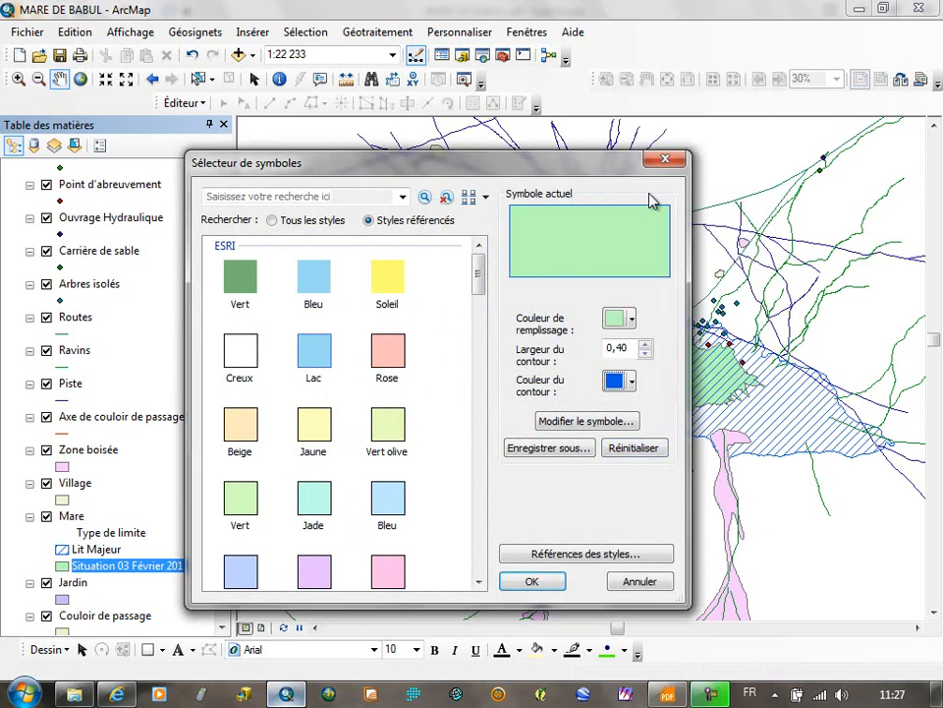
{"action": "left_click", "coordinate": [632, 319]}
{"action": "left_click", "coordinate": [763, 420]}
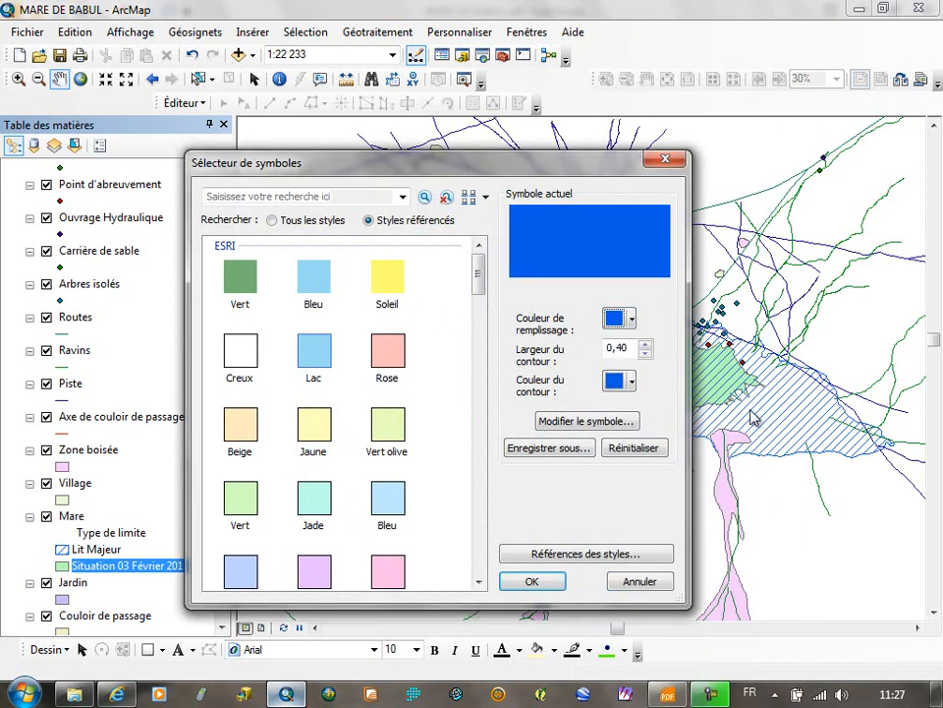
{"action": "left_click", "coordinate": [531, 581]}
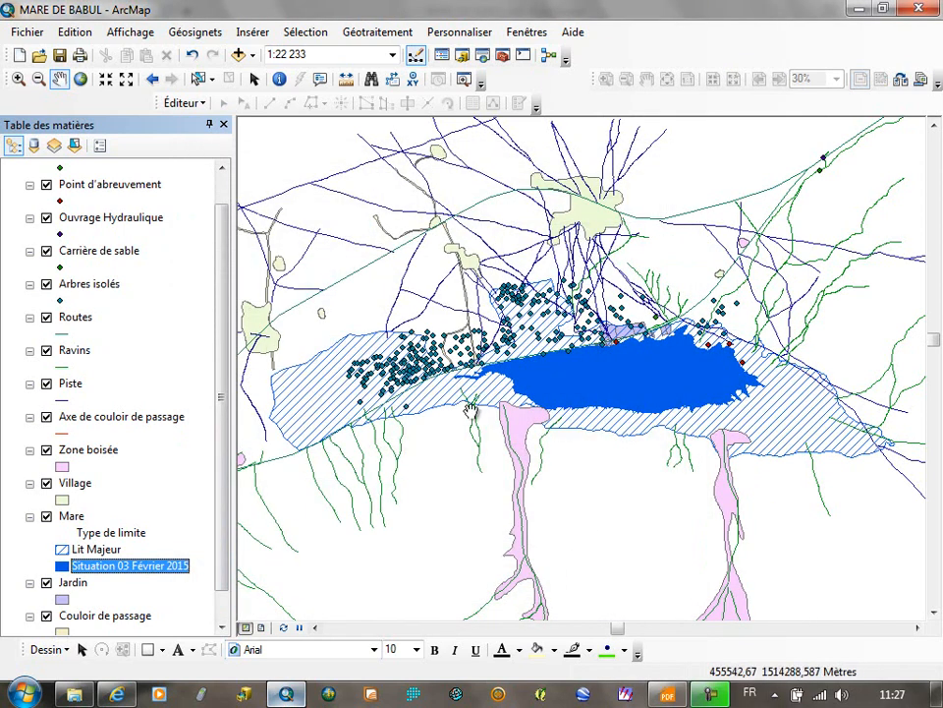
Compare the pond's symbols with the reference map MARE DE BABUL.pdf in Foxit Reader, examine its passage corridors, and return to ArcMap.
{"action": "scroll", "coordinate": [593, 440], "scroll_direction": "up", "scroll_amount": 2}
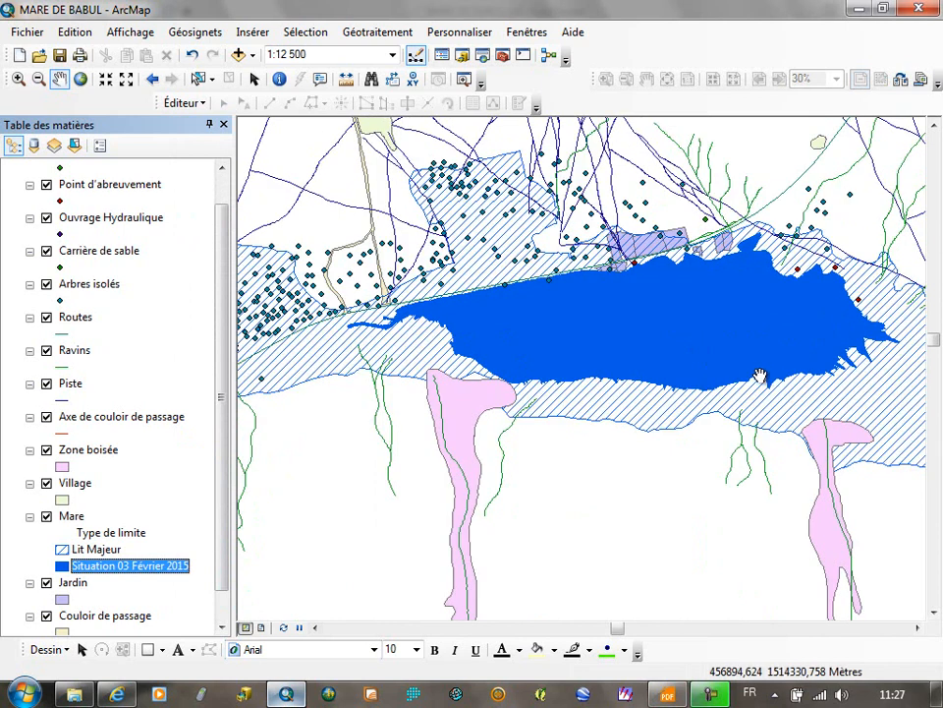
{"action": "scroll", "coordinate": [643, 389], "scroll_direction": "up", "scroll_amount": 2}
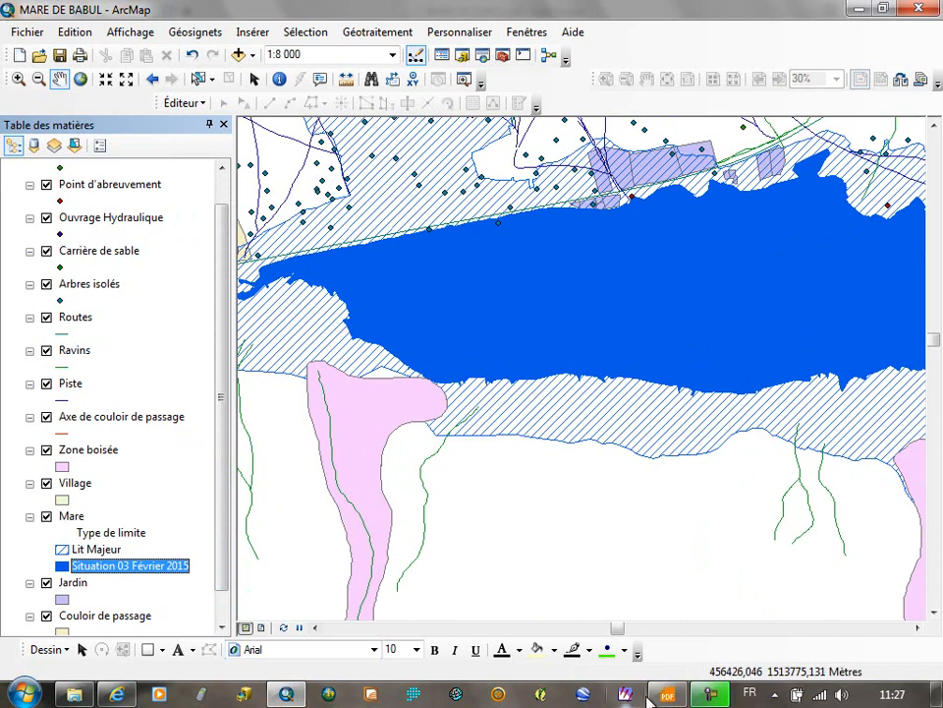
{"action": "left_click", "coordinate": [667, 694]}
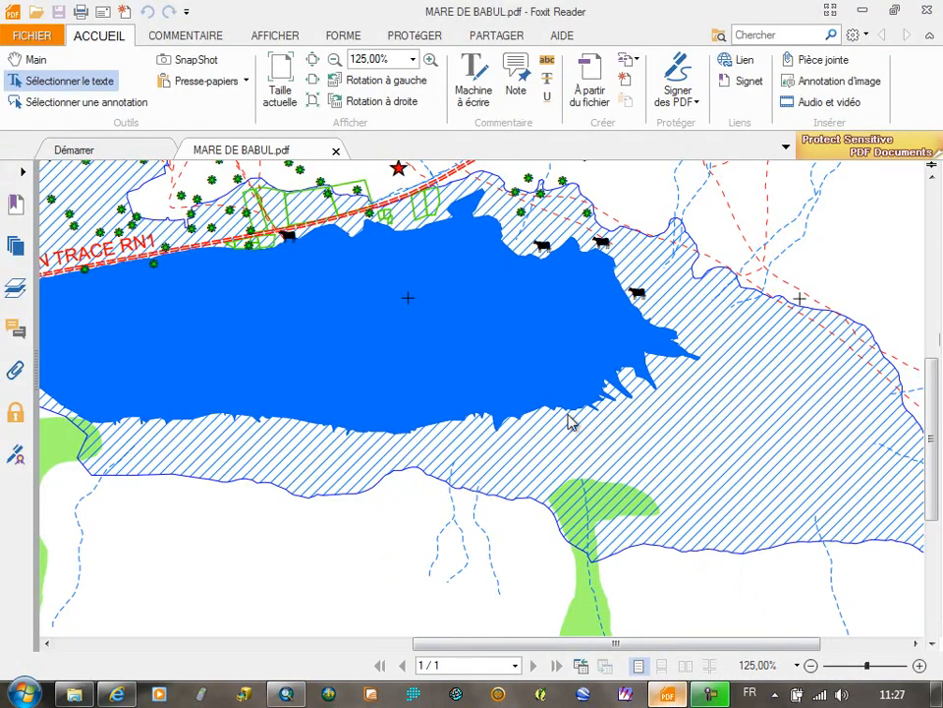
{"action": "left_click", "coordinate": [669, 696]}
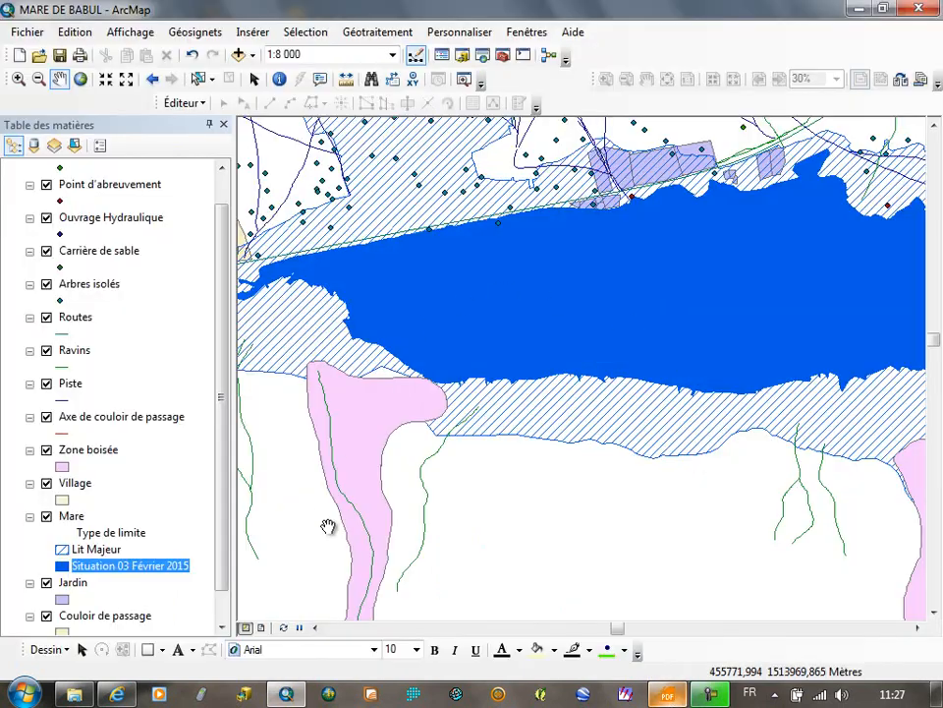
{"action": "key", "text": "alt+Tab"}
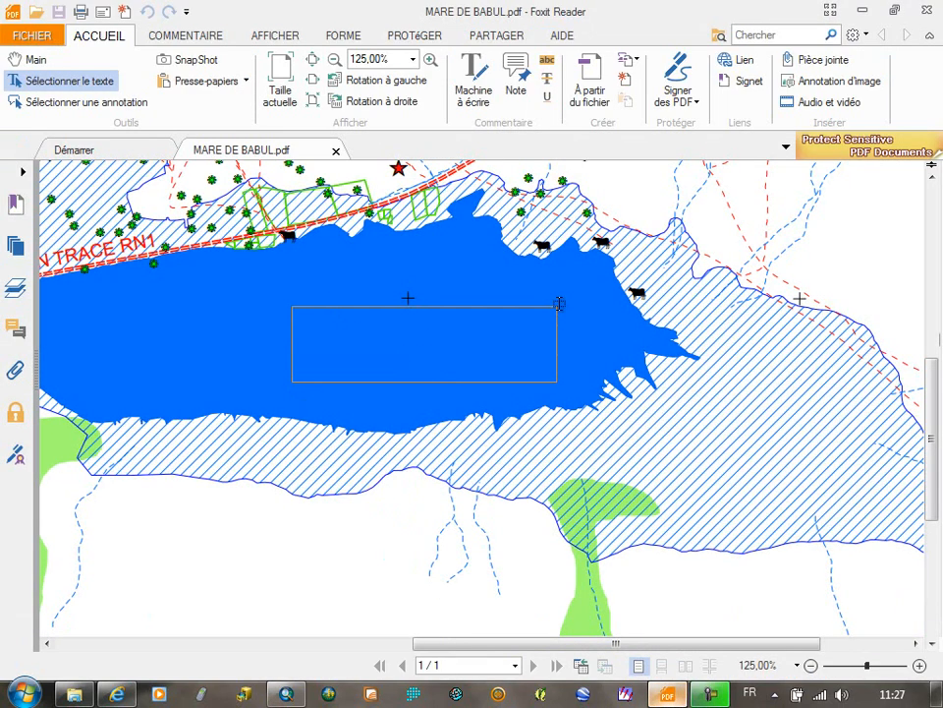
{"action": "left_click", "coordinate": [32, 60]}
{"action": "left_click_drag", "start_coordinate": [355, 489], "coordinate": [735, 310]}
{"action": "left_click_drag", "start_coordinate": [446, 367], "coordinate": [490, 499]}
{"action": "mouse_move", "coordinate": [424, 346]}
{"action": "left_mouse_down"}
{"action": "mouse_move", "coordinate": [481, 443]}
{"action": "mouse_move", "coordinate": [486, 485]}
{"action": "left_mouse_up"}
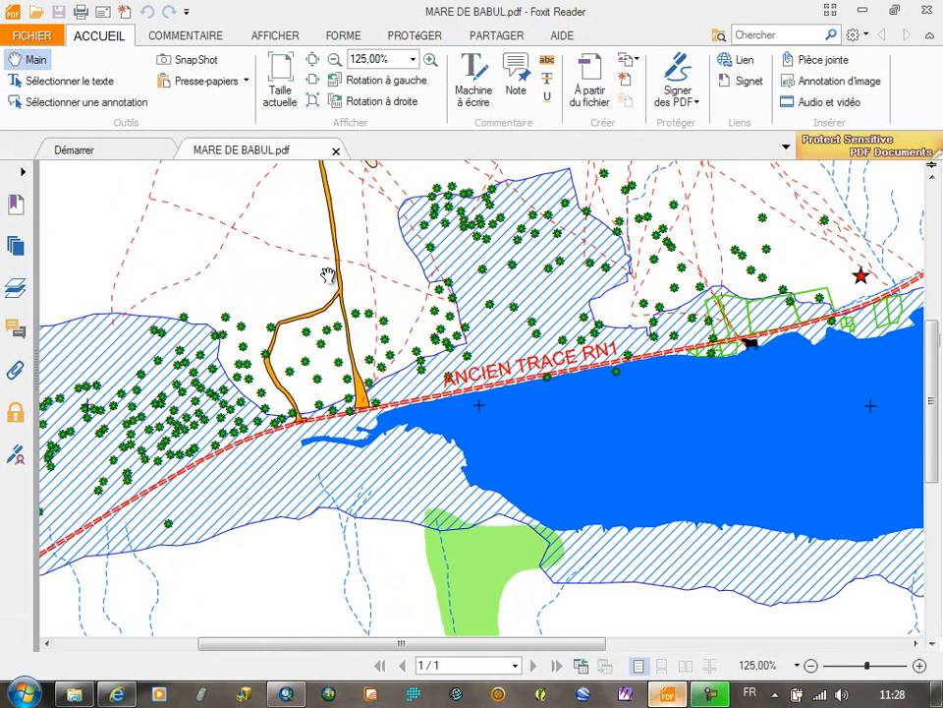
{"action": "left_click_drag", "start_coordinate": [341, 271], "coordinate": [381, 406]}
{"action": "left_click", "coordinate": [285, 695]}
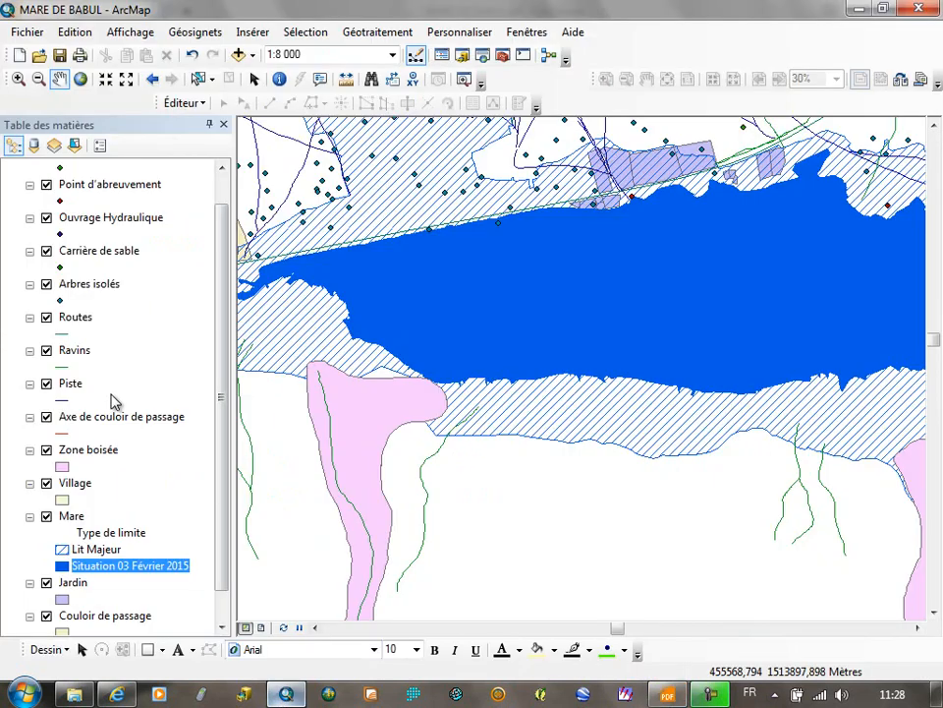
Symbolise the Couloir de passage layer with the Beige style and change its fill colour to Doré électron.
{"action": "scroll", "coordinate": [93, 549], "scroll_direction": "down", "scroll_amount": 1}
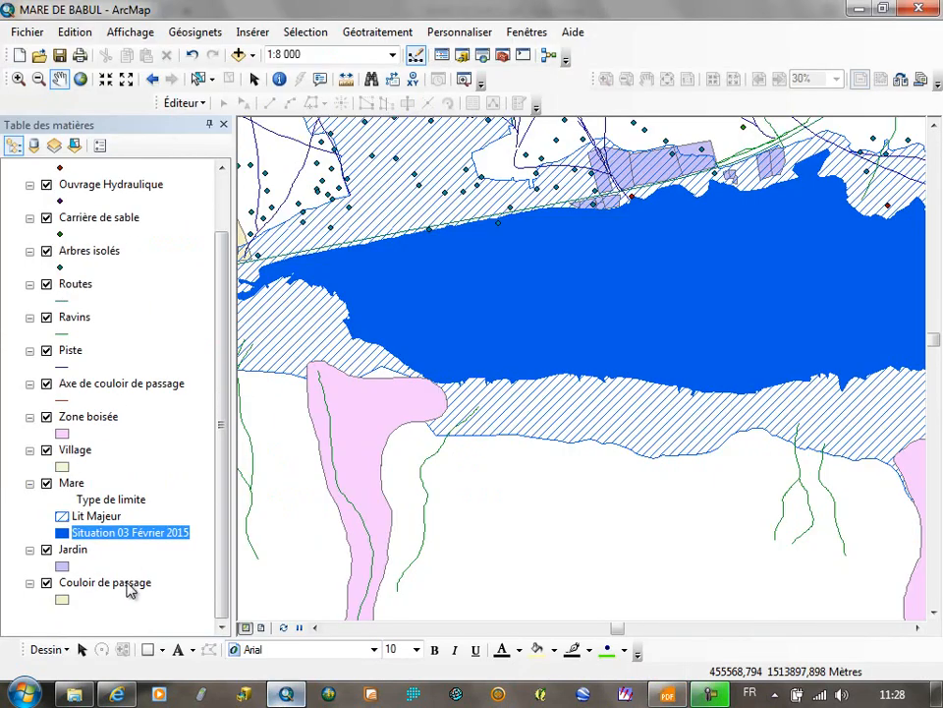
{"action": "left_click", "coordinate": [61, 598]}
{"action": "left_click", "coordinate": [248, 432]}
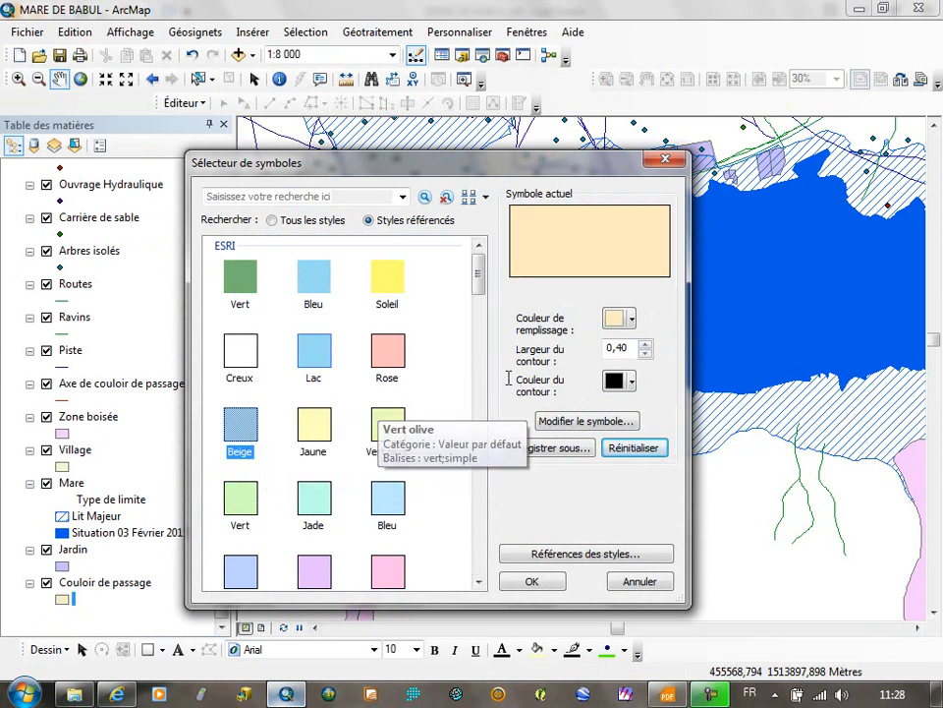
{"action": "left_click", "coordinate": [633, 319]}
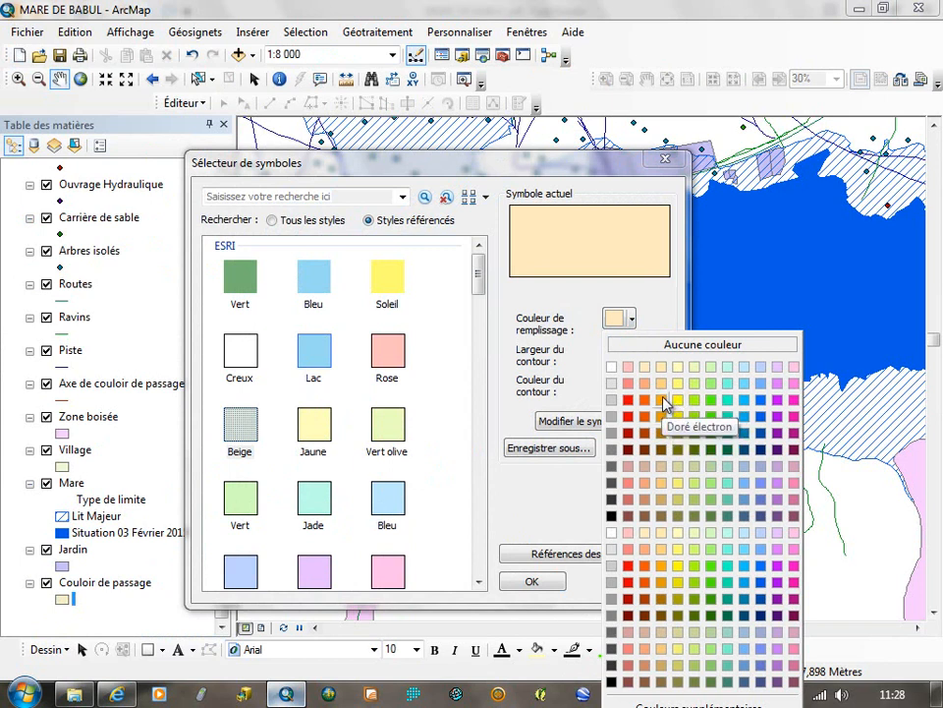
{"action": "left_click", "coordinate": [664, 401]}
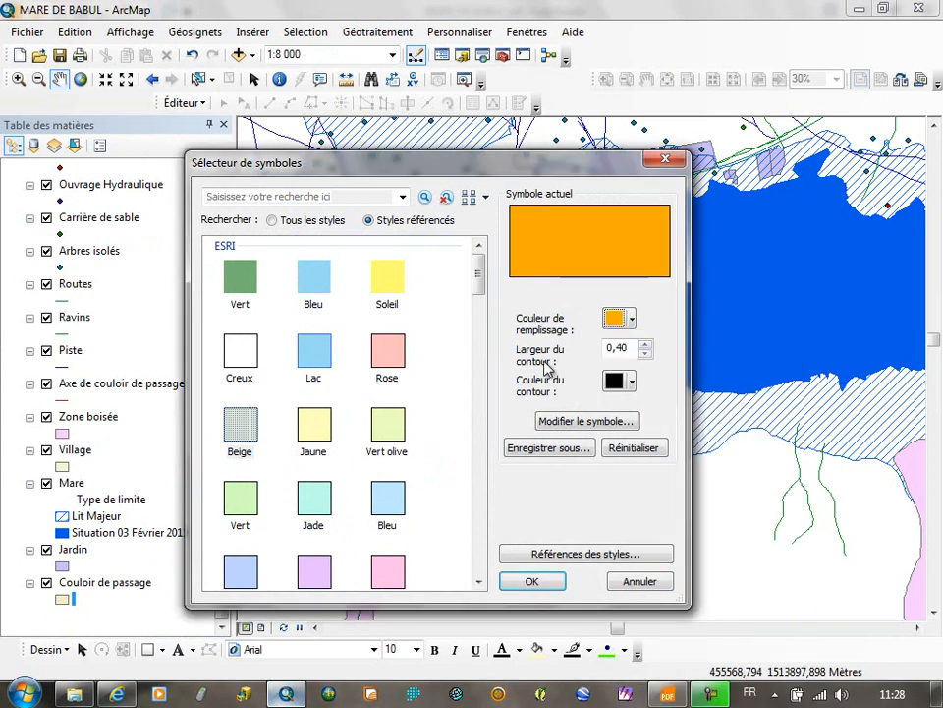
{"action": "left_click", "coordinate": [534, 583]}
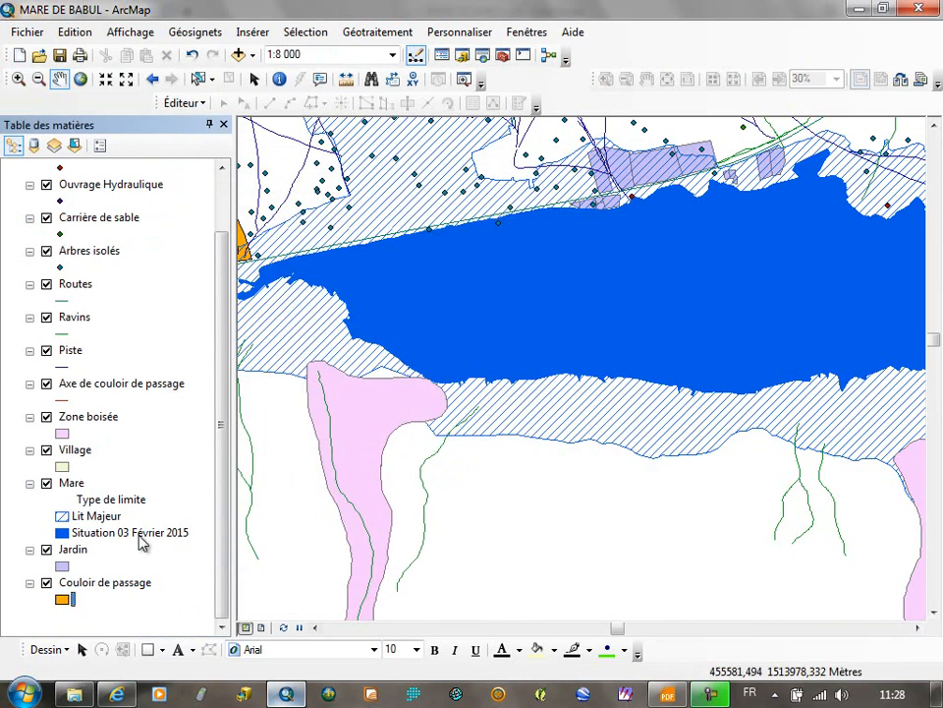
{"action": "left_click_drag", "start_coordinate": [346, 294], "coordinate": [606, 440]}
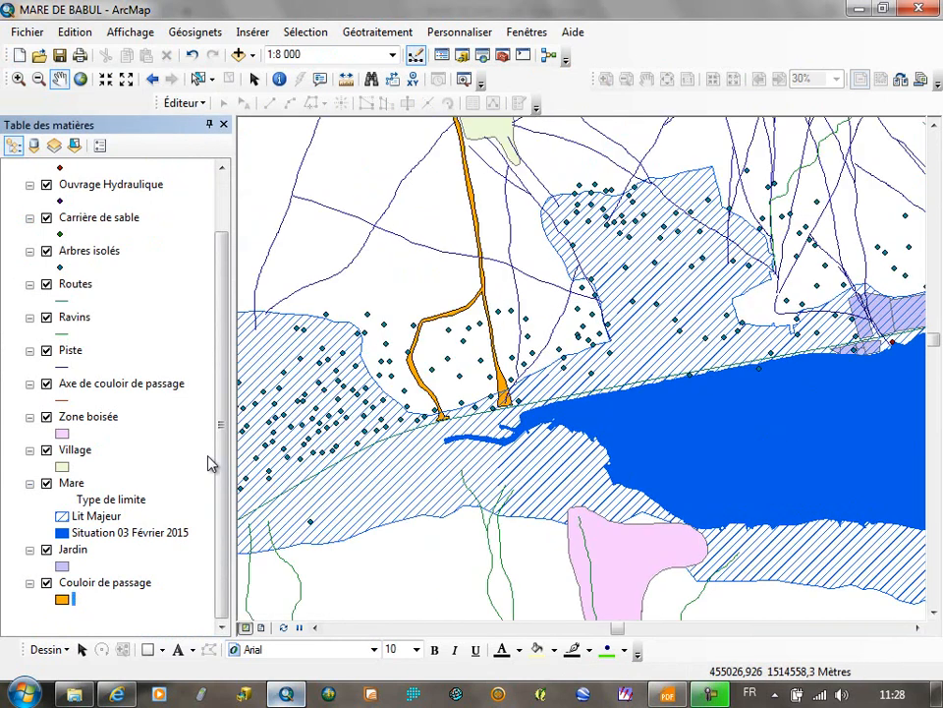
Check the gardens in the reference PDF and give the Jardin layer the Creux style with a green outline of width 1.
{"action": "left_click", "coordinate": [63, 566]}
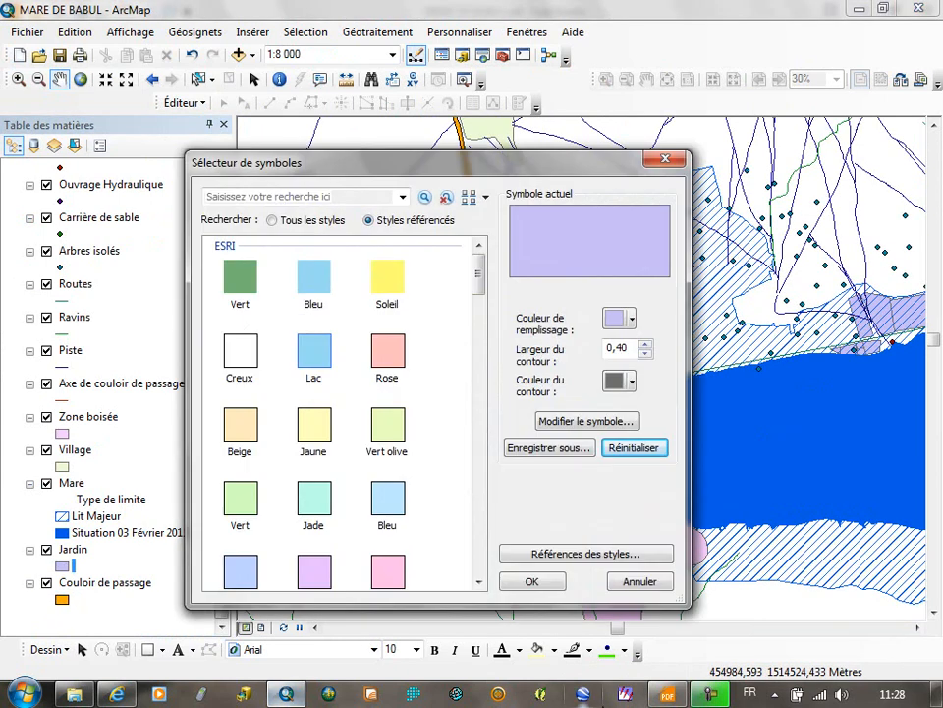
{"action": "left_click", "coordinate": [673, 695]}
{"action": "left_click_drag", "start_coordinate": [717, 467], "coordinate": [322, 352]}
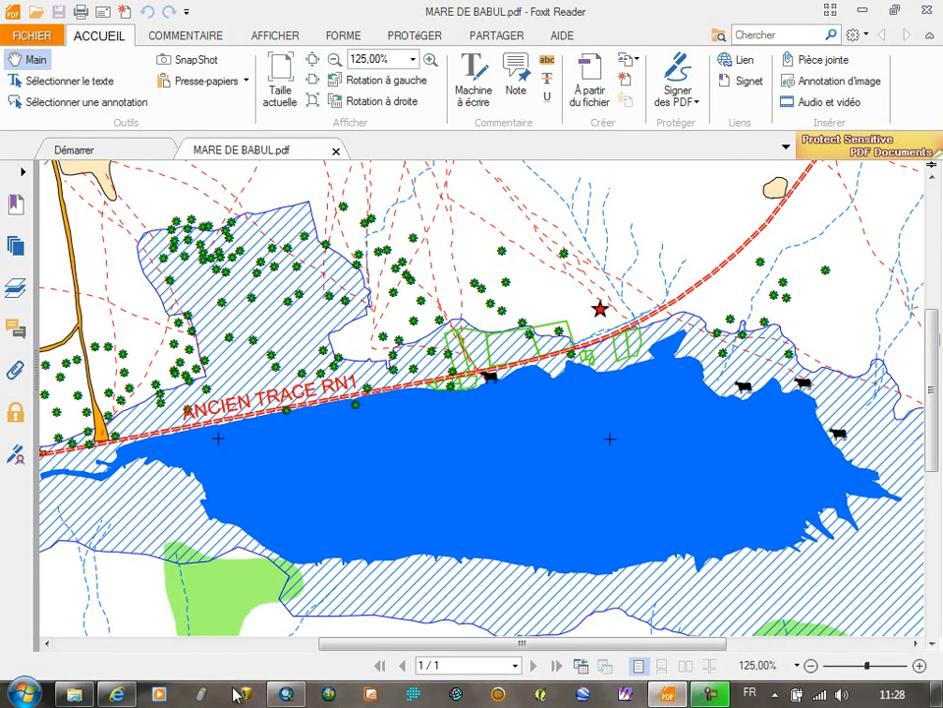
{"action": "left_click", "coordinate": [286, 695]}
{"action": "left_click", "coordinate": [243, 354]}
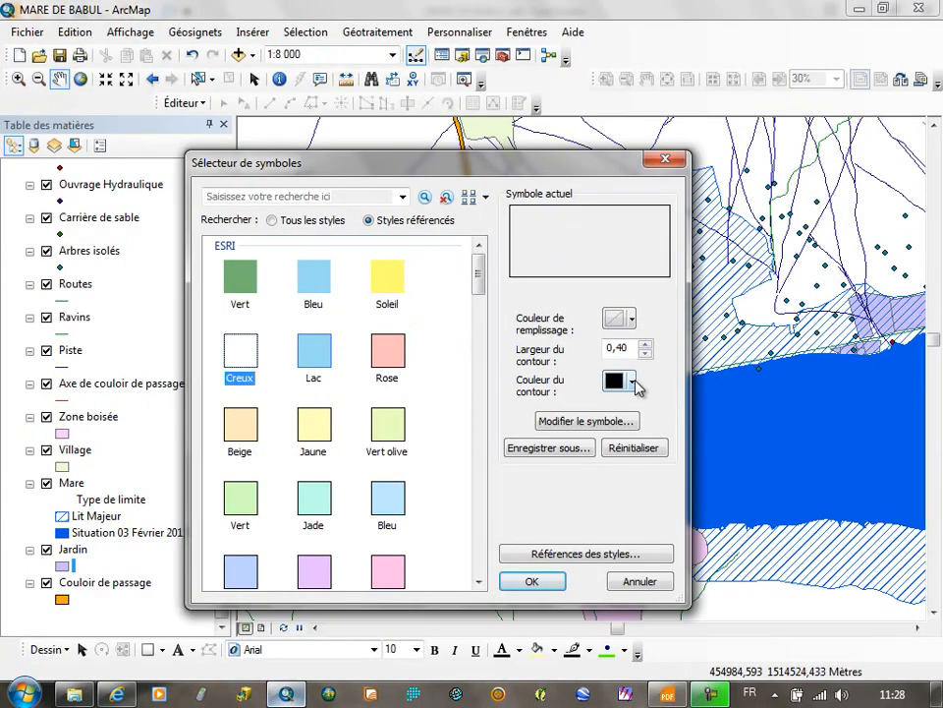
{"action": "left_click", "coordinate": [631, 382]}
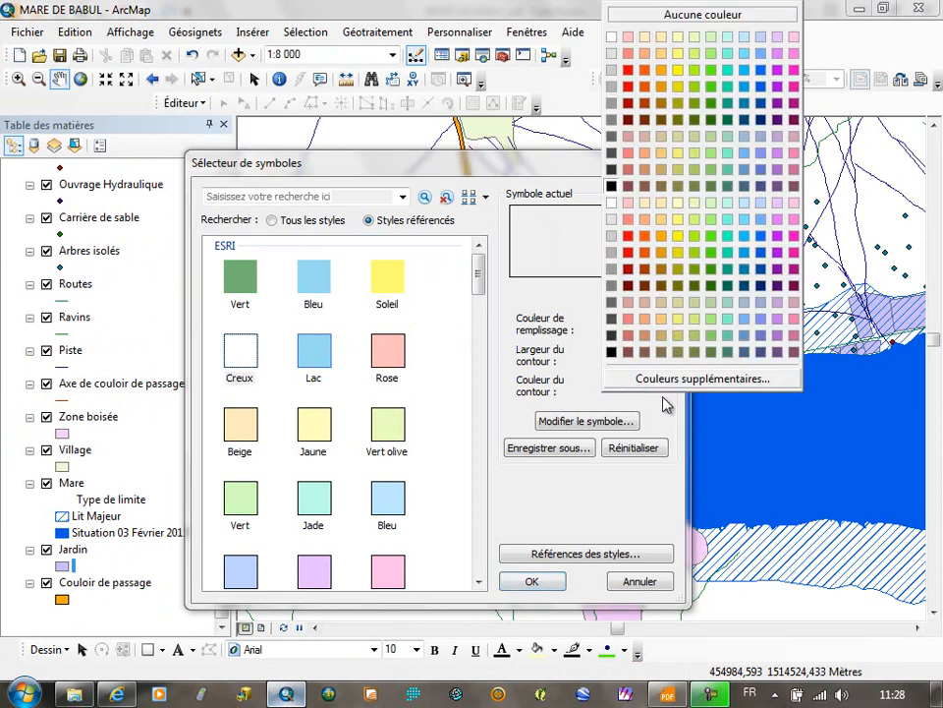
{"action": "left_click", "coordinate": [714, 105]}
{"action": "left_click", "coordinate": [646, 344]}
{"action": "left_click", "coordinate": [531, 580]}
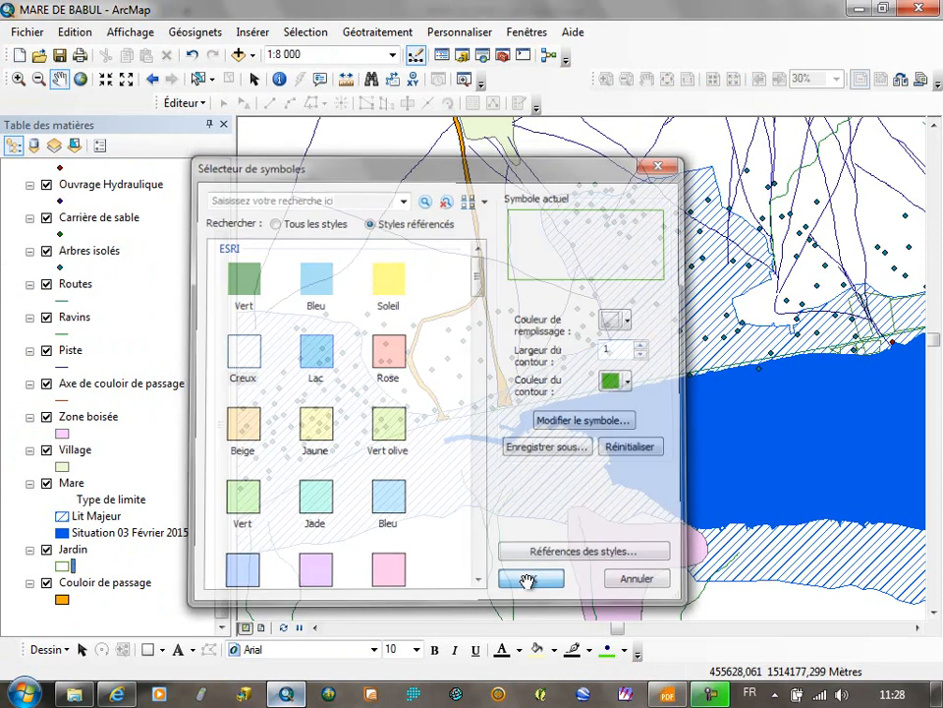
Check the tracks in the reference PDF in Foxit Reader and give ArcMap's Piste layer the Tirets 4:4 style in red with width 1.
{"action": "left_click_drag", "start_coordinate": [842, 388], "coordinate": [488, 409]}
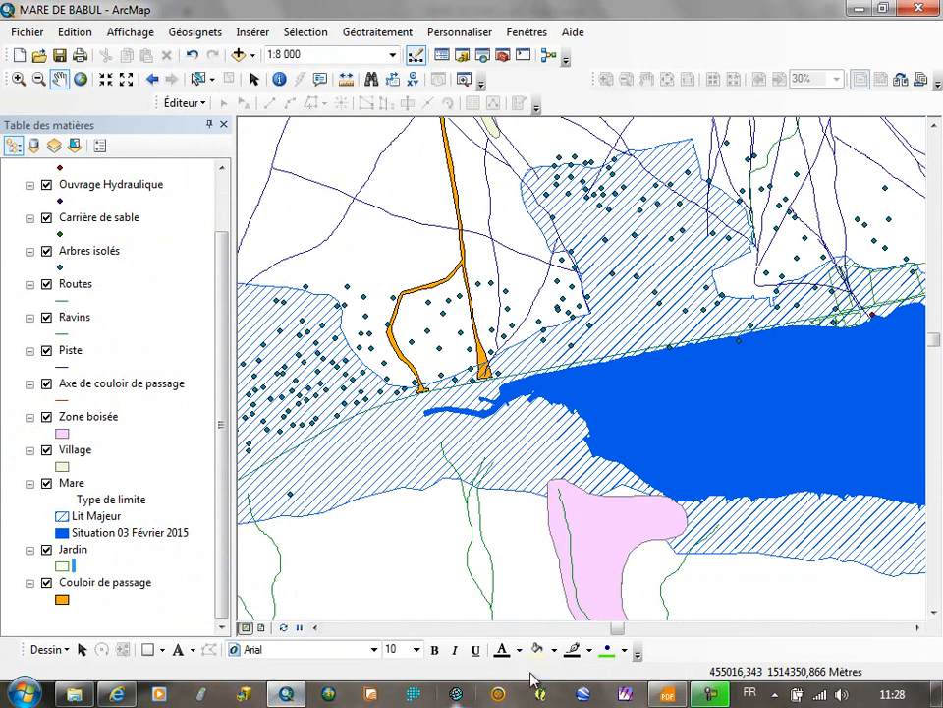
{"action": "left_click", "coordinate": [667, 694]}
{"action": "left_click_drag", "start_coordinate": [429, 353], "coordinate": [506, 533]}
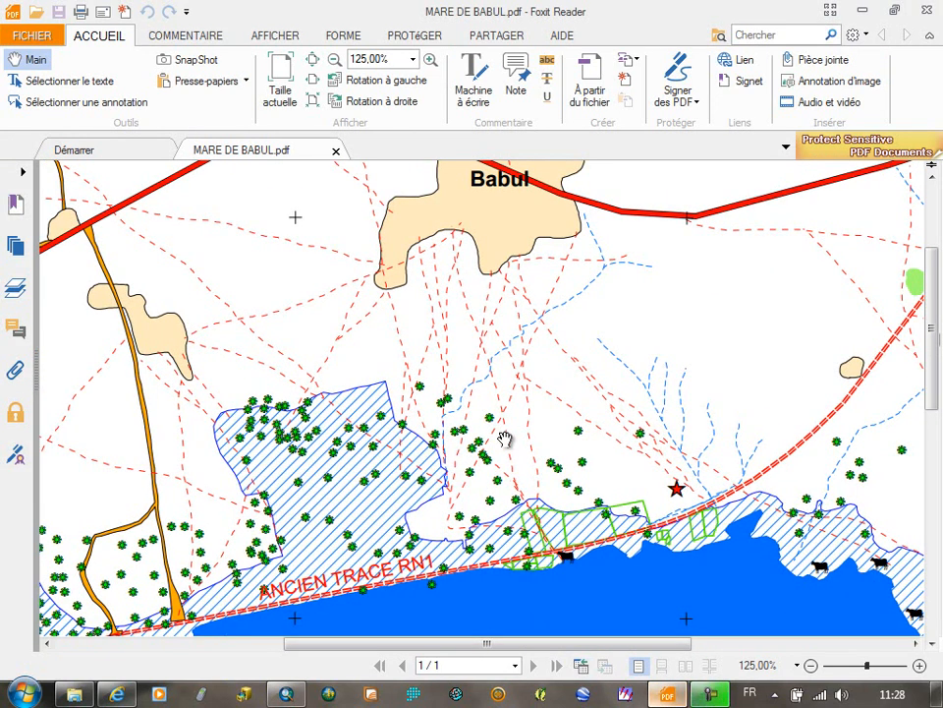
{"action": "left_click", "coordinate": [288, 694]}
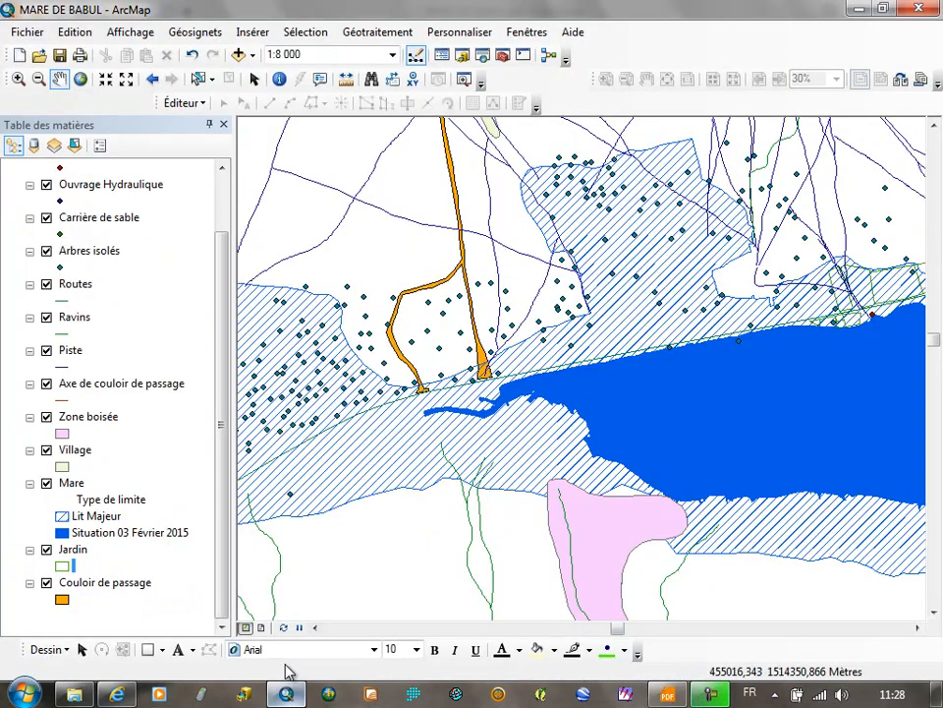
{"action": "left_click", "coordinate": [61, 364]}
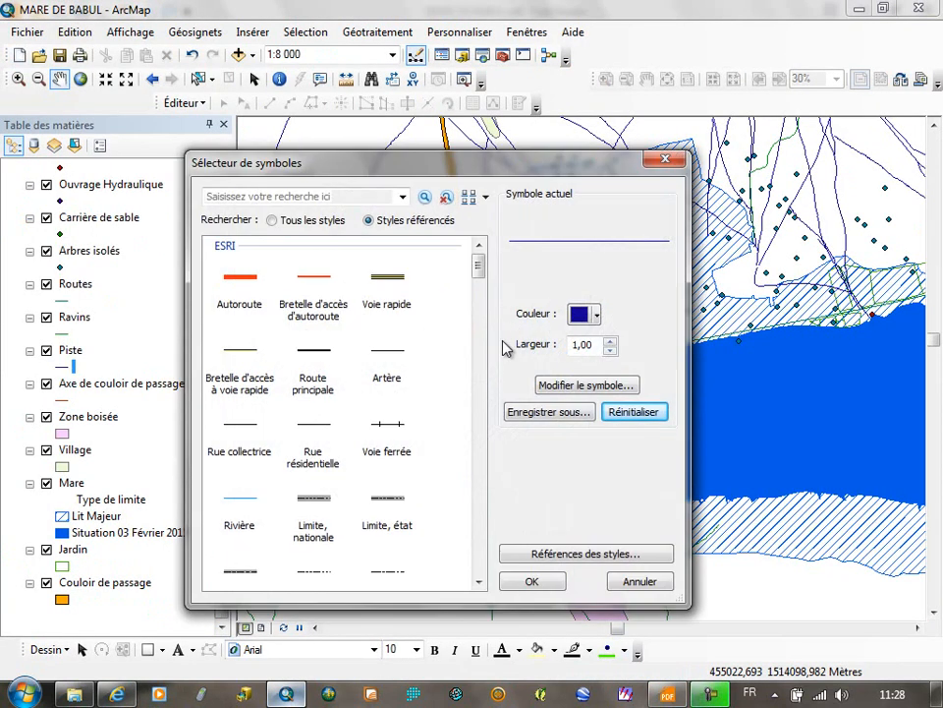
{"action": "left_click_drag", "start_coordinate": [480, 254], "coordinate": [482, 391]}
{"action": "left_click", "coordinate": [334, 336]}
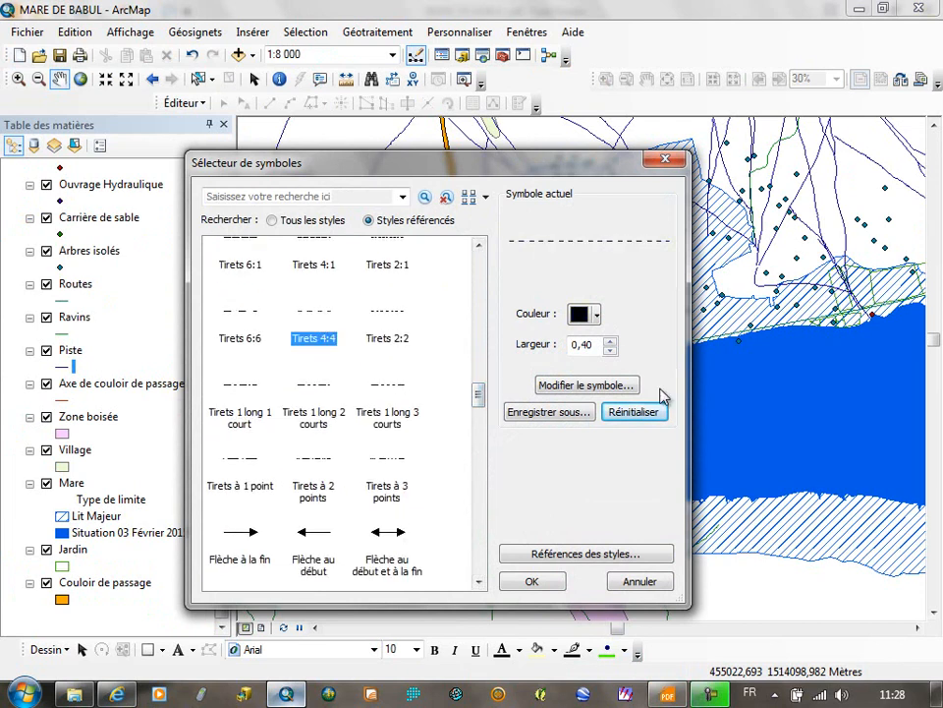
{"action": "left_click", "coordinate": [596, 315]}
{"action": "left_click", "coordinate": [593, 396]}
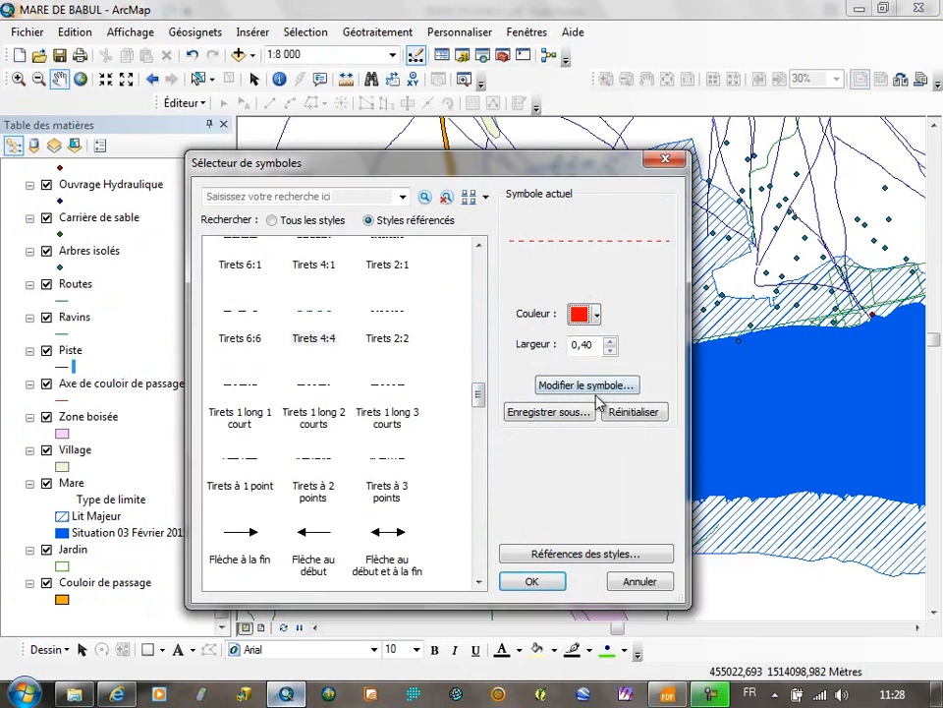
{"action": "left_click", "coordinate": [611, 344]}
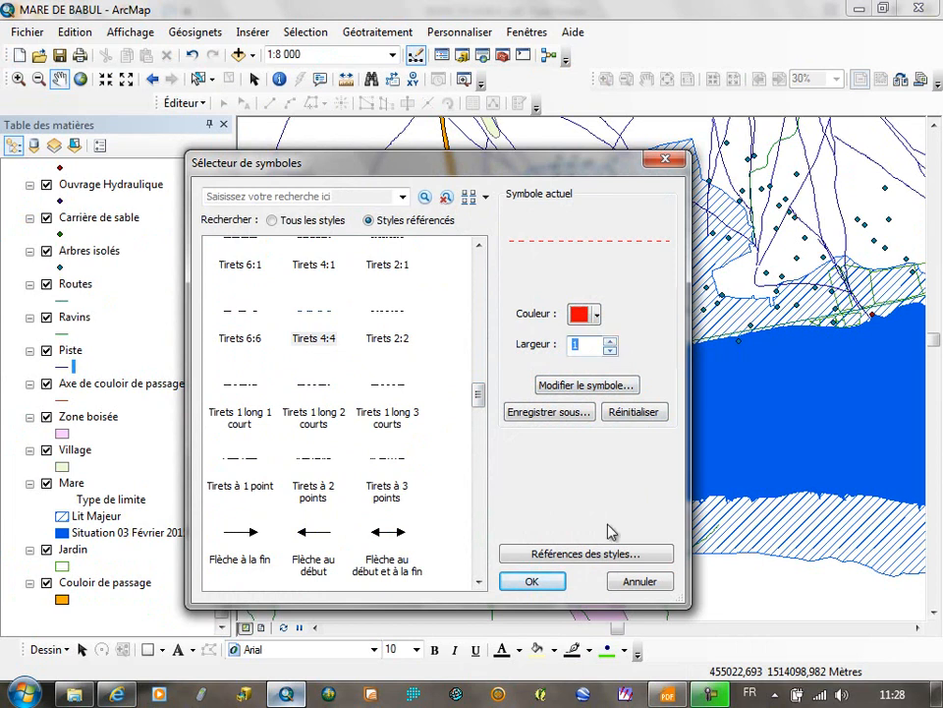
{"action": "left_click", "coordinate": [535, 581]}
Check the villages in the reference PDF and symbolise the Village layer with the Beige style.
{"action": "left_click_drag", "start_coordinate": [723, 196], "coordinate": [649, 440]}
{"action": "left_click_drag", "start_coordinate": [344, 345], "coordinate": [420, 522]}
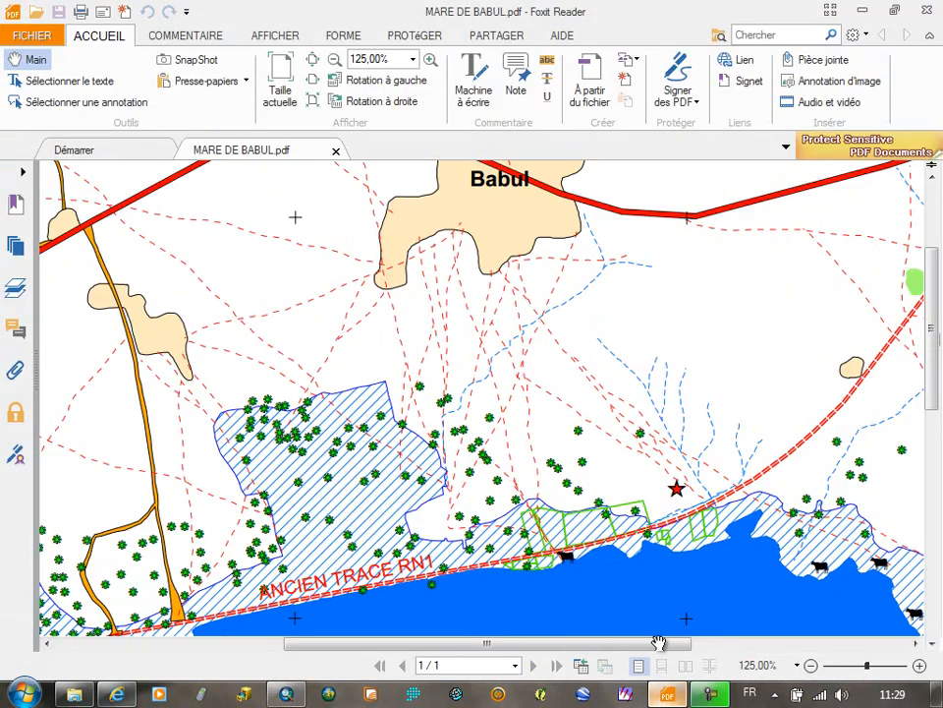
{"action": "scroll", "coordinate": [505, 483], "scroll_direction": "up", "scroll_amount": 3}
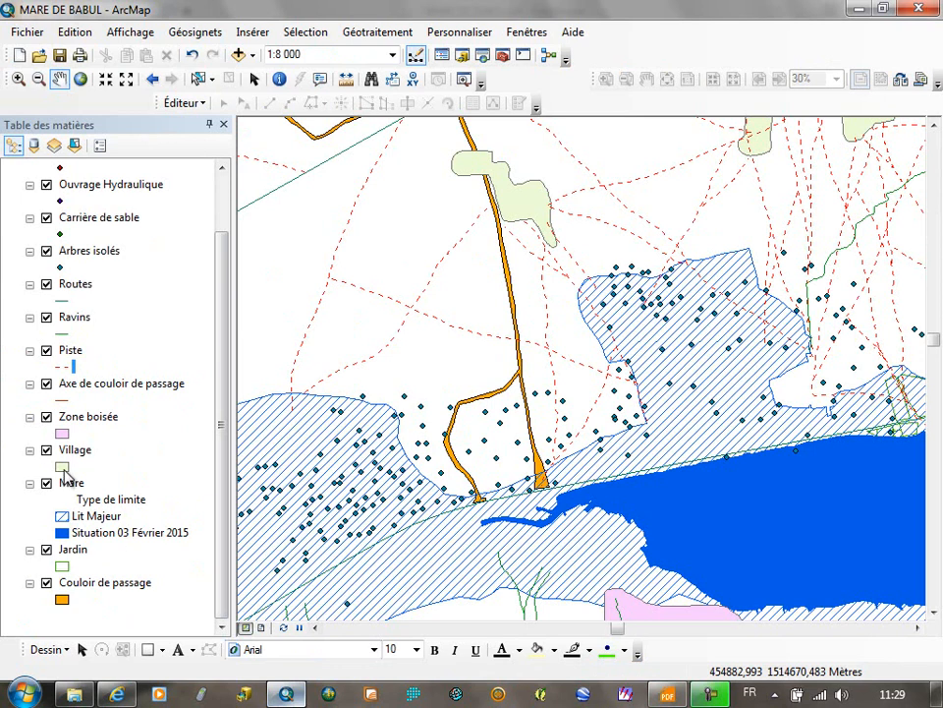
{"action": "left_click", "coordinate": [62, 467]}
{"action": "left_click", "coordinate": [241, 425]}
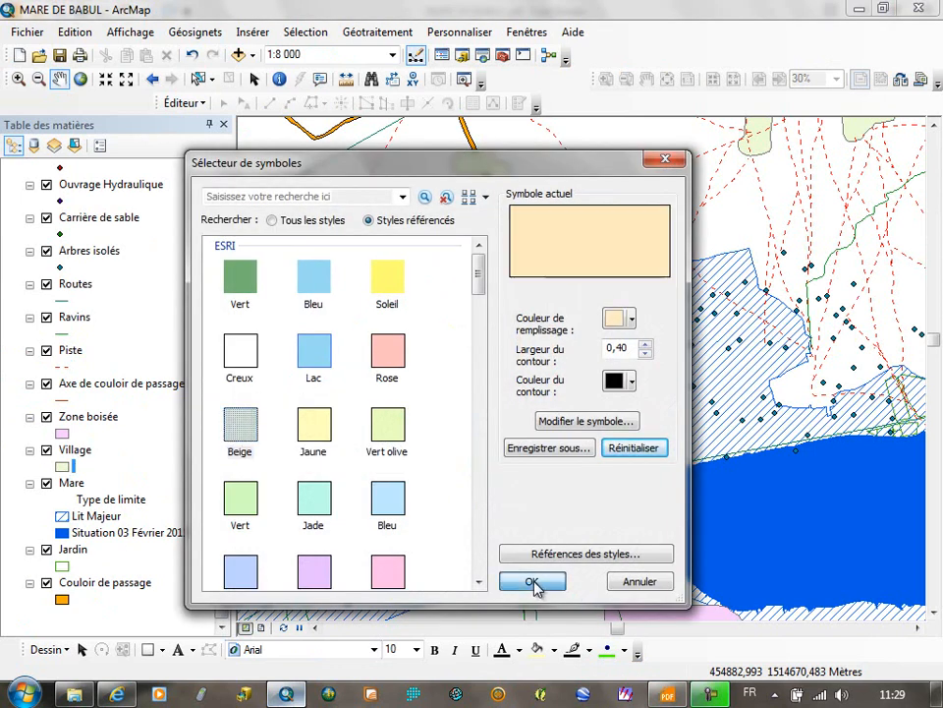
{"action": "left_click", "coordinate": [531, 582]}
Examine how the main road and the old RN1 route are drawn in the reference PDF in Foxit Reader, and return to ArcMap.
{"action": "left_click_drag", "start_coordinate": [750, 362], "coordinate": [733, 311]}
{"action": "left_click", "coordinate": [666, 695]}
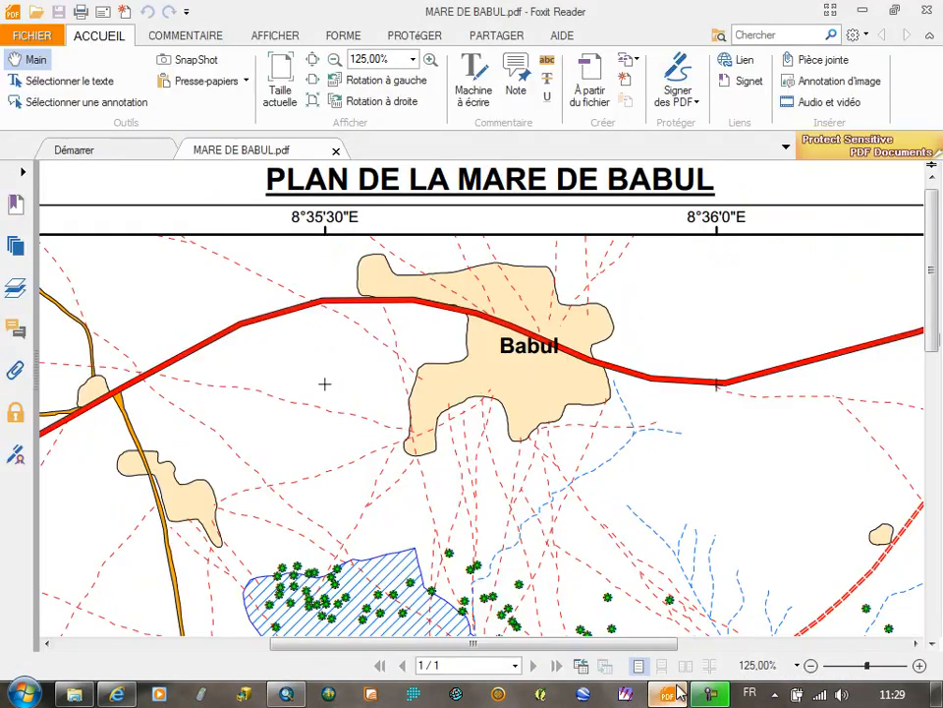
{"action": "left_click_drag", "start_coordinate": [559, 421], "coordinate": [458, 434]}
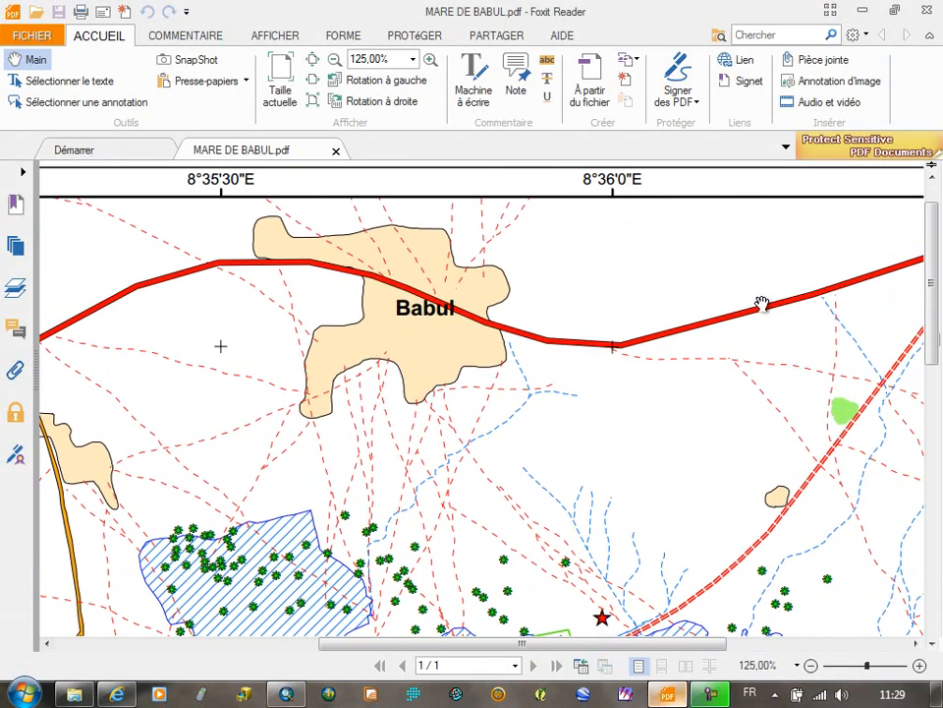
{"action": "left_click_drag", "start_coordinate": [811, 522], "coordinate": [657, 329]}
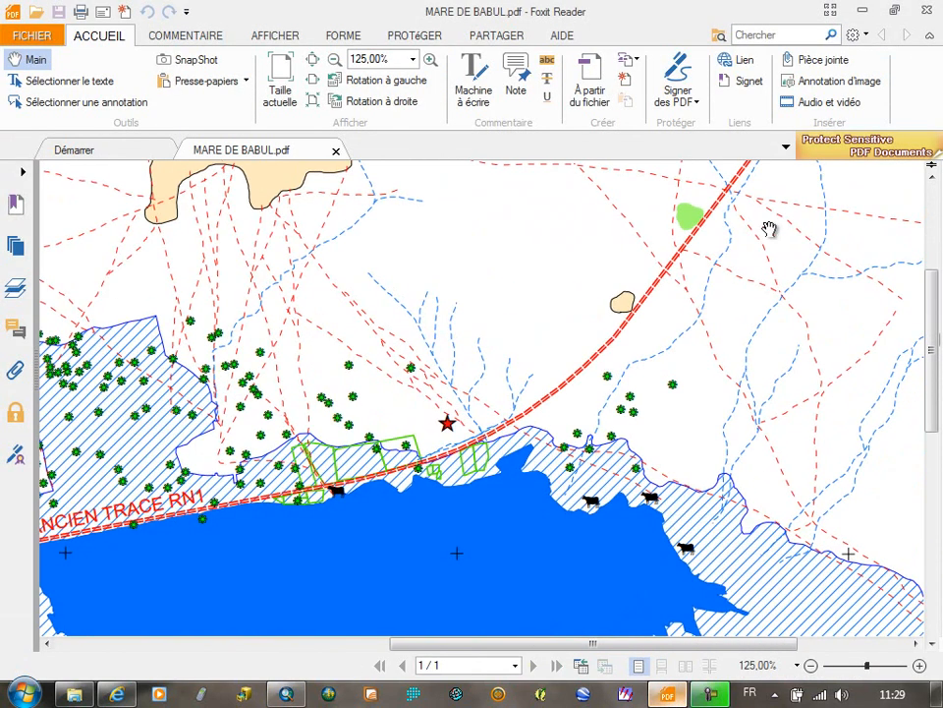
{"action": "left_click_drag", "start_coordinate": [264, 499], "coordinate": [600, 413]}
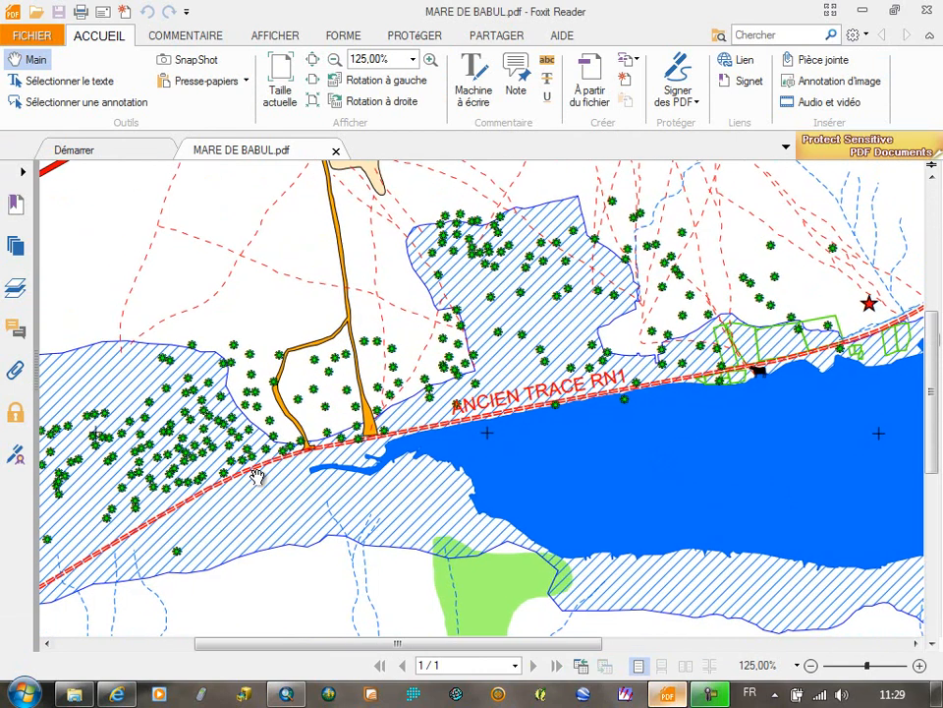
{"action": "left_click_drag", "start_coordinate": [503, 457], "coordinate": [510, 493]}
{"action": "left_click", "coordinate": [305, 696]}
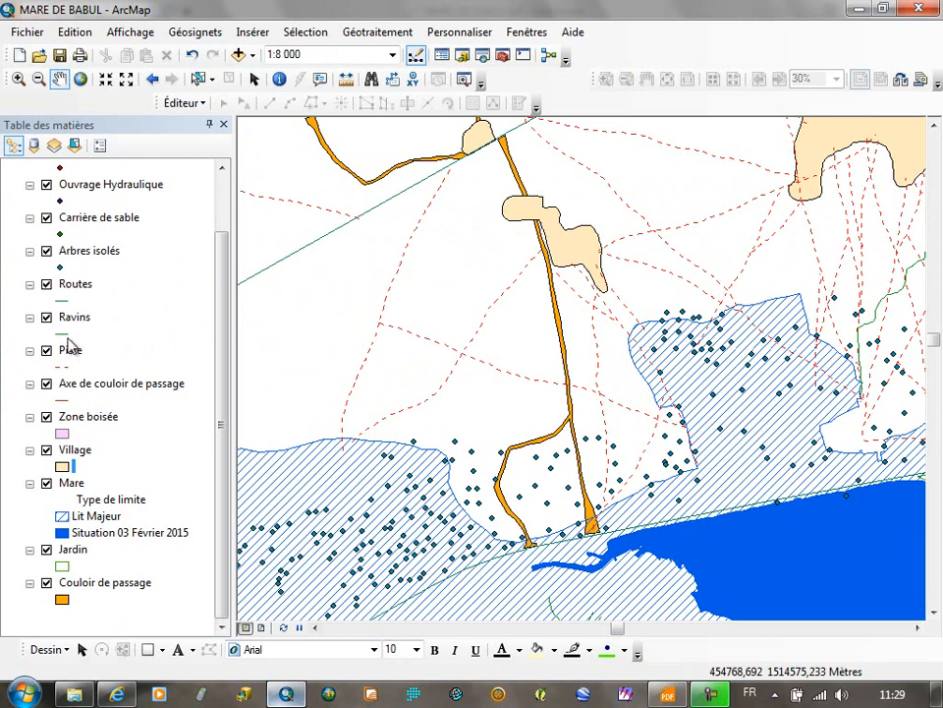
Inspect the road names in the attribute table of the Routes layer and close the table.
{"action": "right_click", "coordinate": [77, 285]}
{"action": "left_click", "coordinate": [185, 332]}
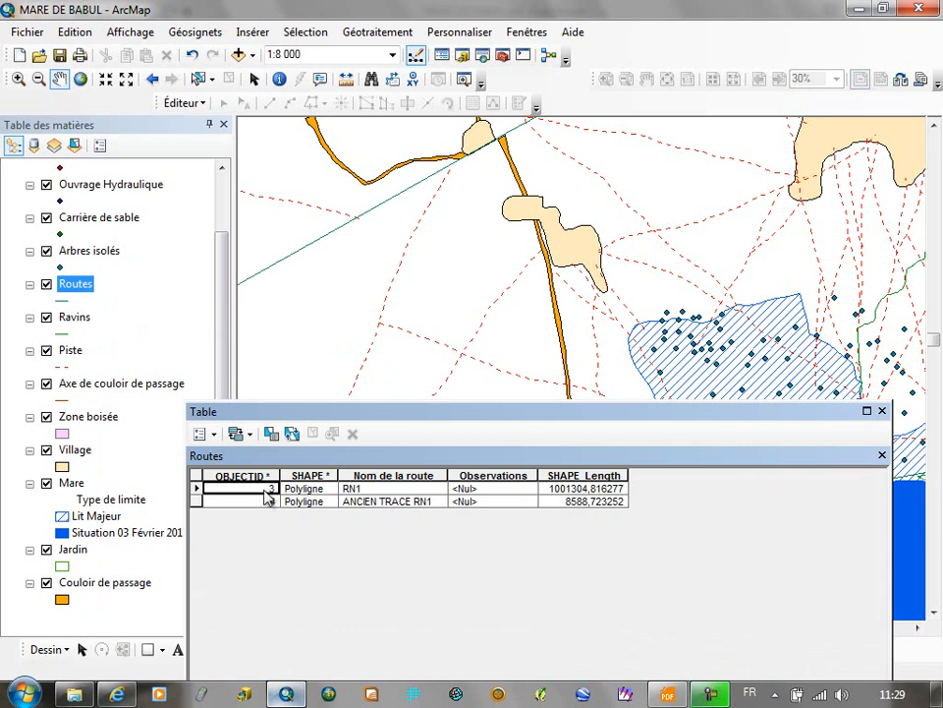
{"action": "left_click", "coordinate": [882, 410]}
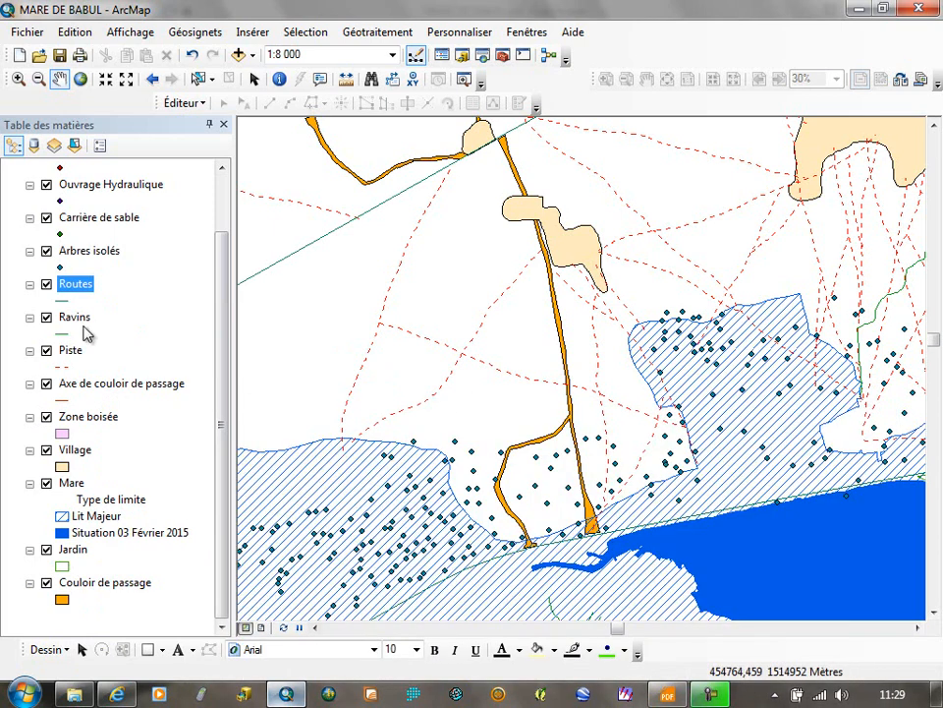
Categorise the Routes layer by unique values of Nom de la route, adding all values and excluding the all-other-values class.
{"action": "double_click", "coordinate": [78, 287]}
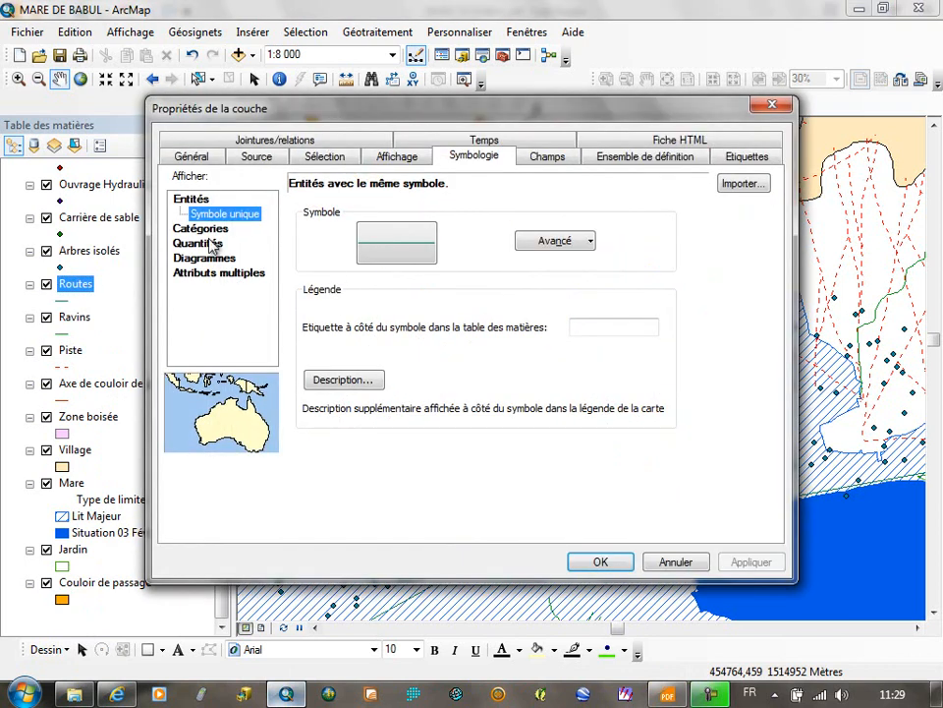
{"action": "left_click", "coordinate": [213, 232]}
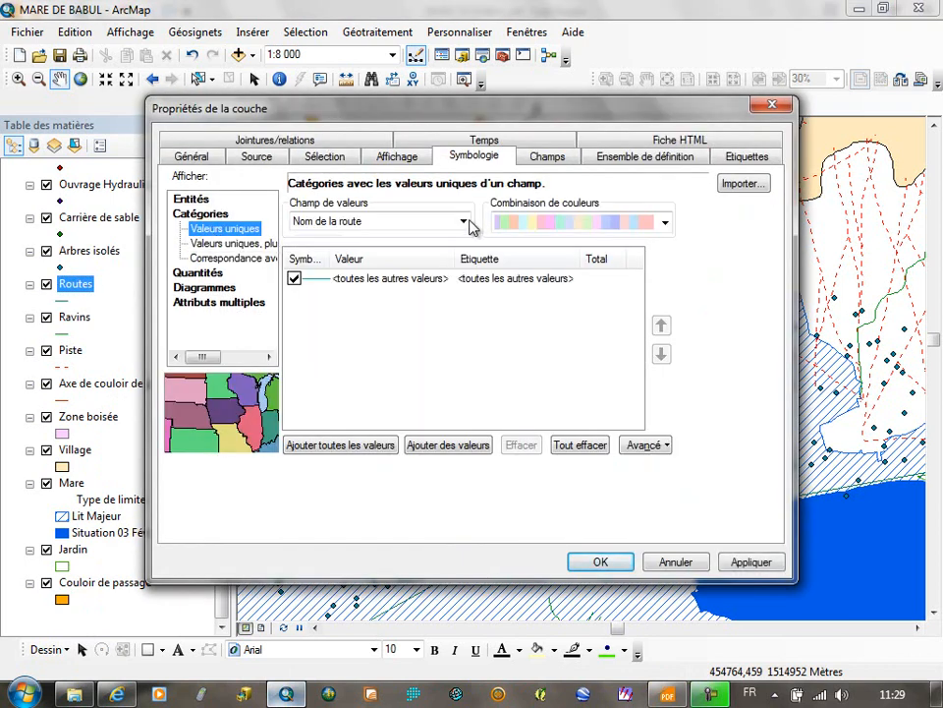
{"action": "left_click", "coordinate": [463, 222]}
{"action": "left_click", "coordinate": [335, 237]}
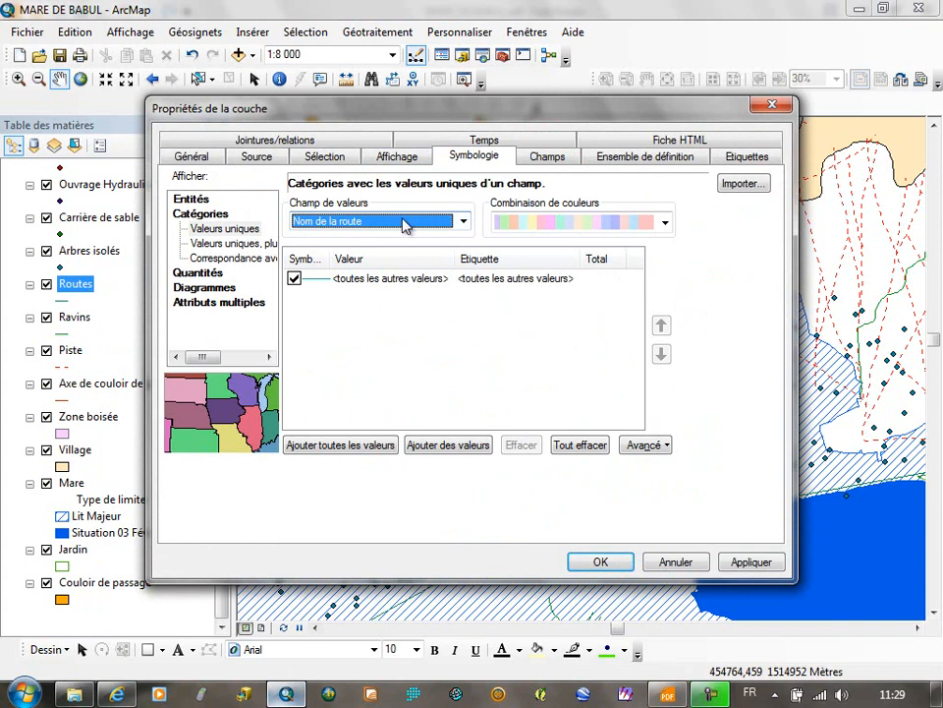
{"action": "left_click", "coordinate": [462, 222]}
{"action": "left_click", "coordinate": [421, 237]}
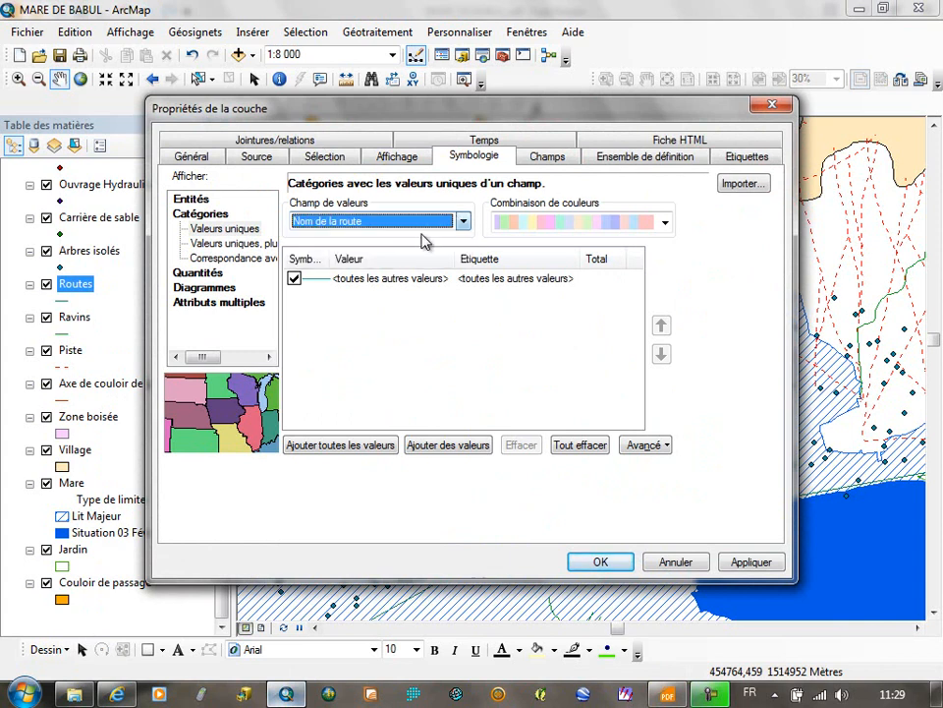
{"action": "left_click", "coordinate": [362, 448]}
{"action": "left_click", "coordinate": [294, 278]}
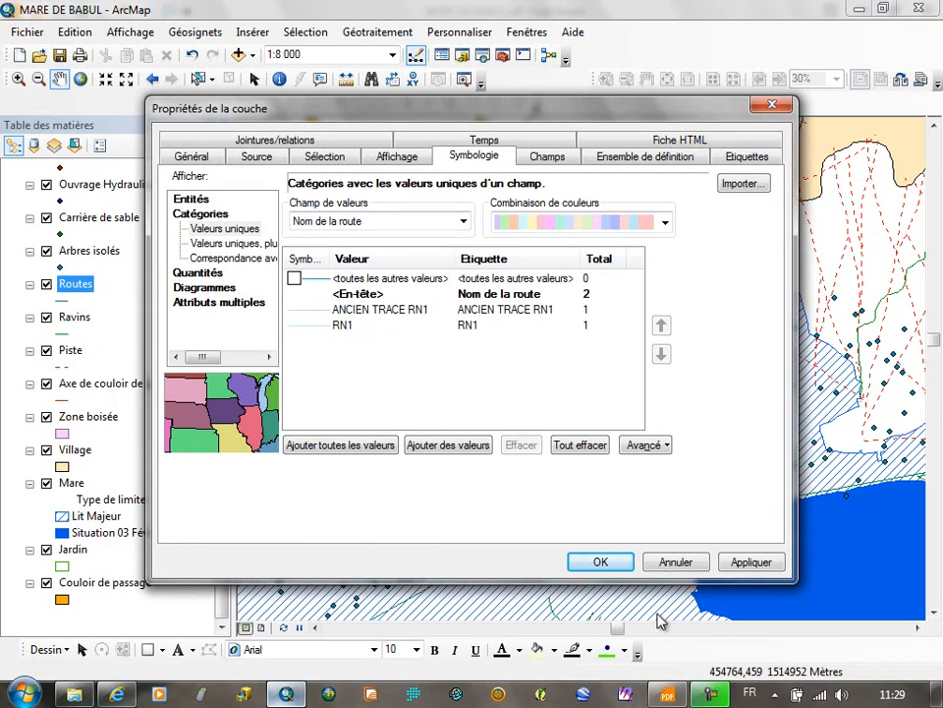
{"action": "left_click", "coordinate": [601, 562]}
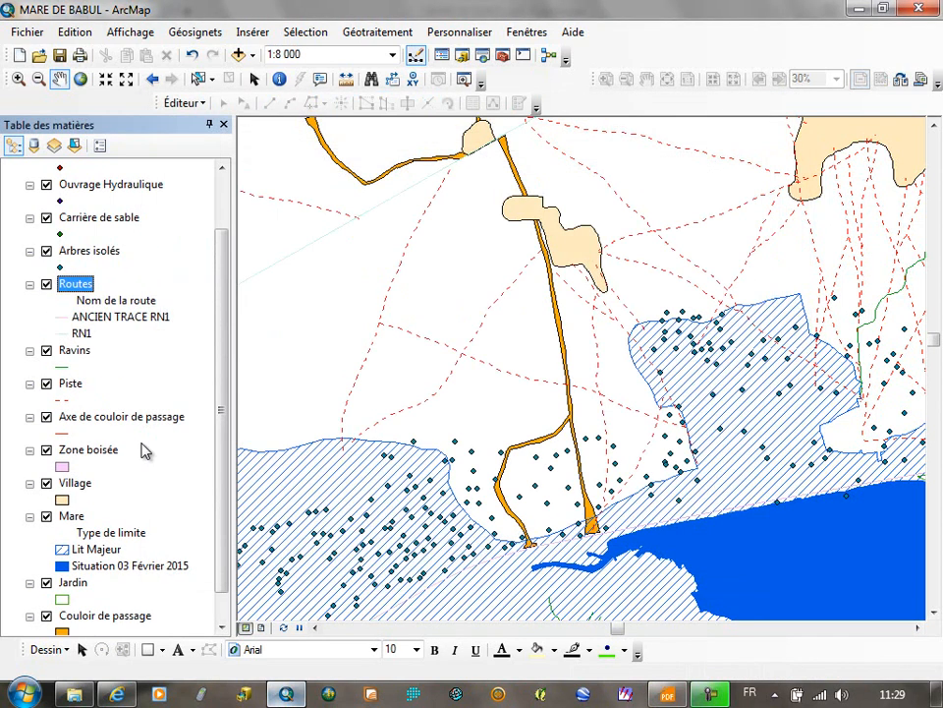
{"action": "double_click", "coordinate": [65, 317]}
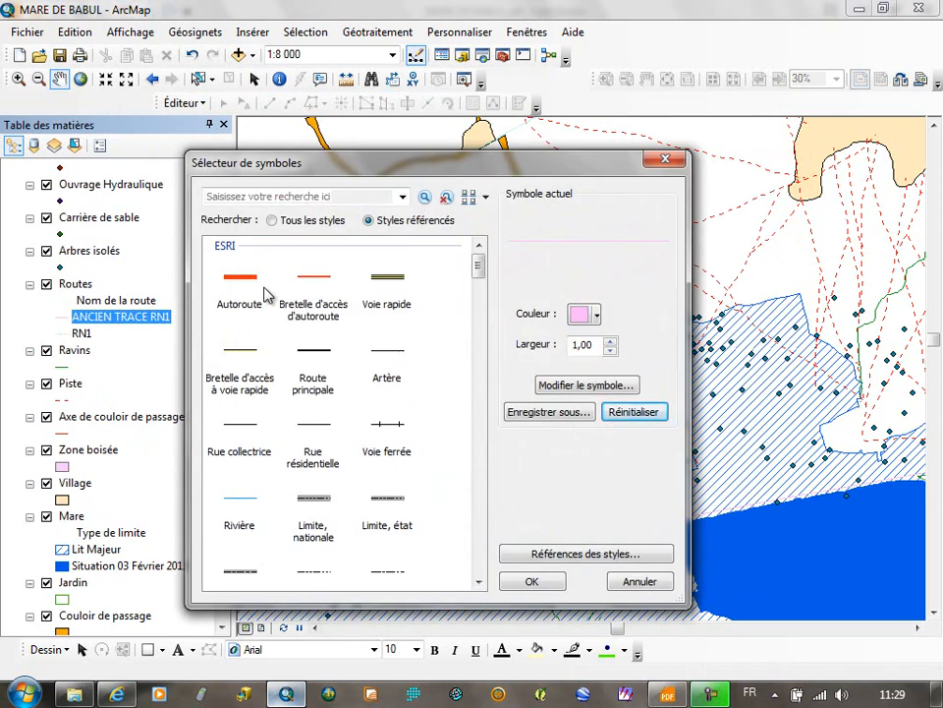
{"action": "left_click", "coordinate": [665, 159]}
{"action": "right_click", "coordinate": [73, 284]}
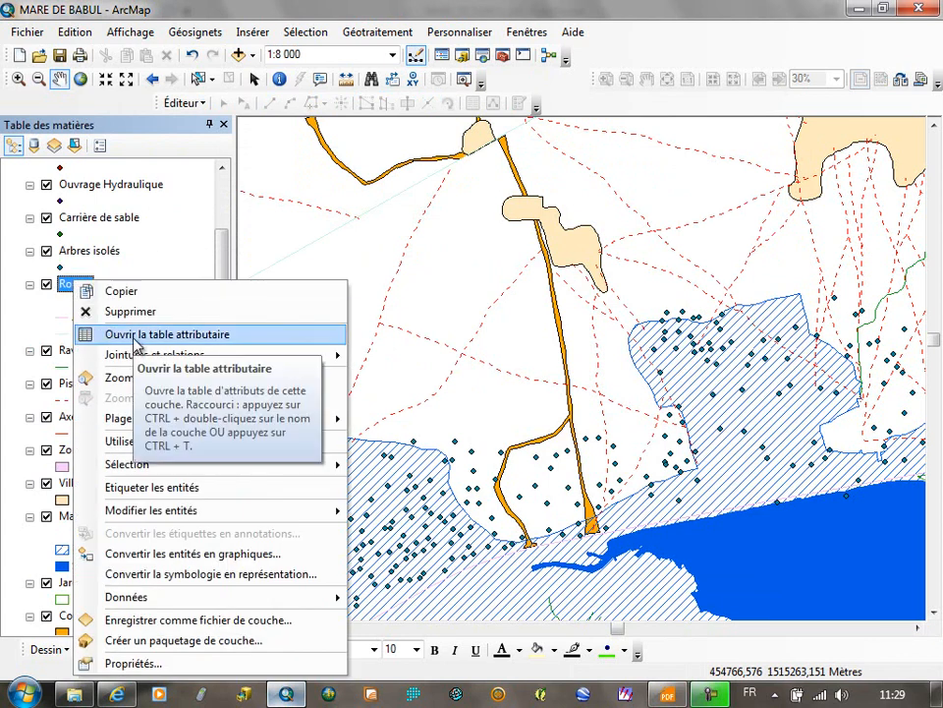
{"action": "left_click", "coordinate": [161, 256]}
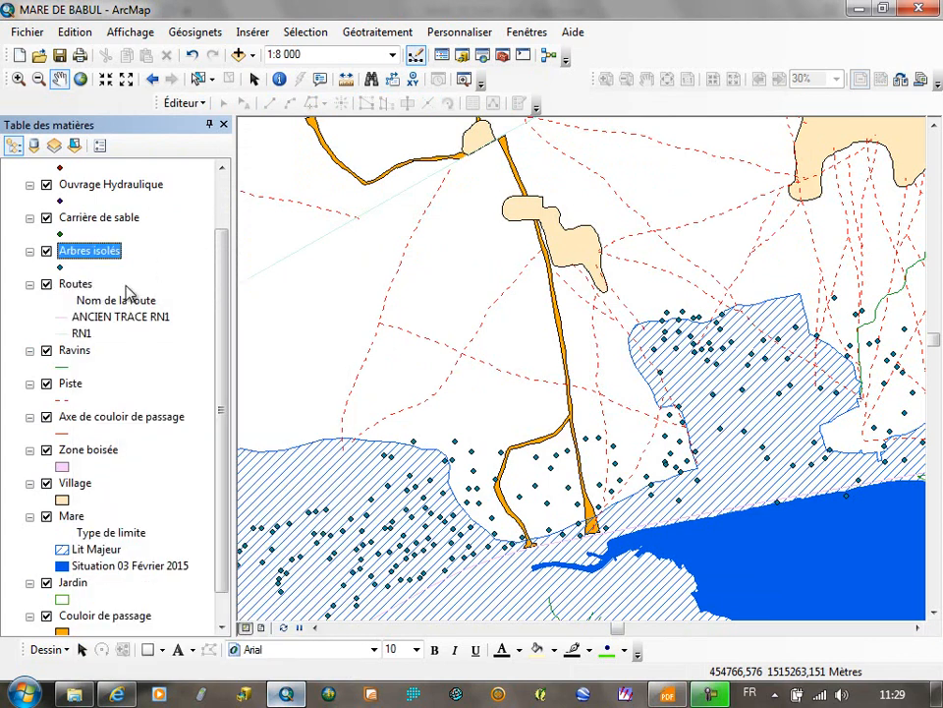
Open the symbol selector for the ANCIEN TRACE RN1 class and try the Route existante à réparer style with a width of 1.
{"action": "left_click", "coordinate": [62, 318]}
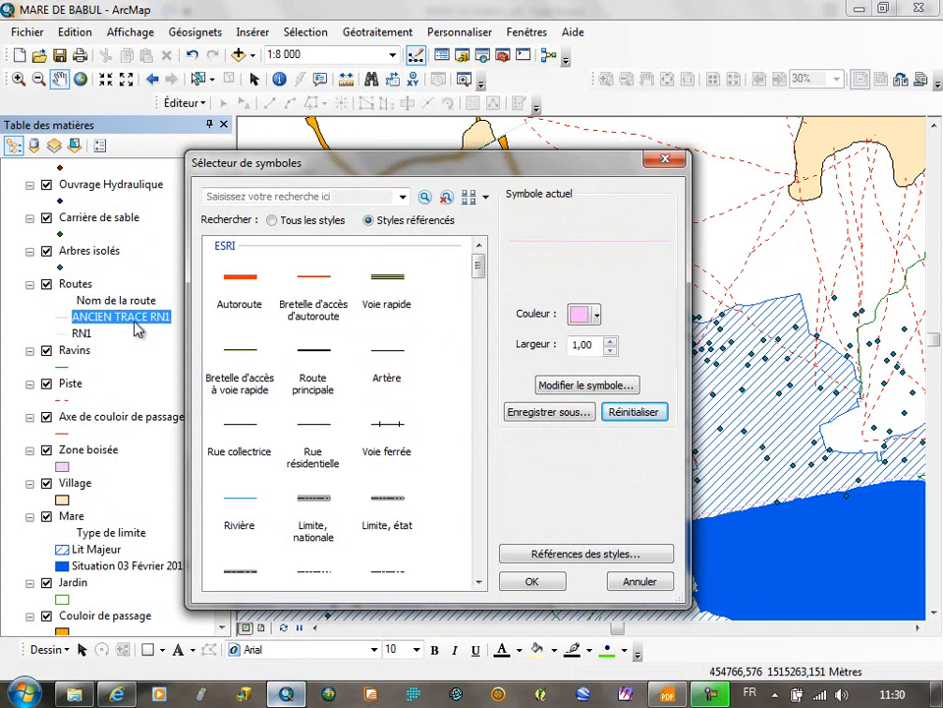
{"action": "left_click_drag", "start_coordinate": [478, 266], "coordinate": [480, 315]}
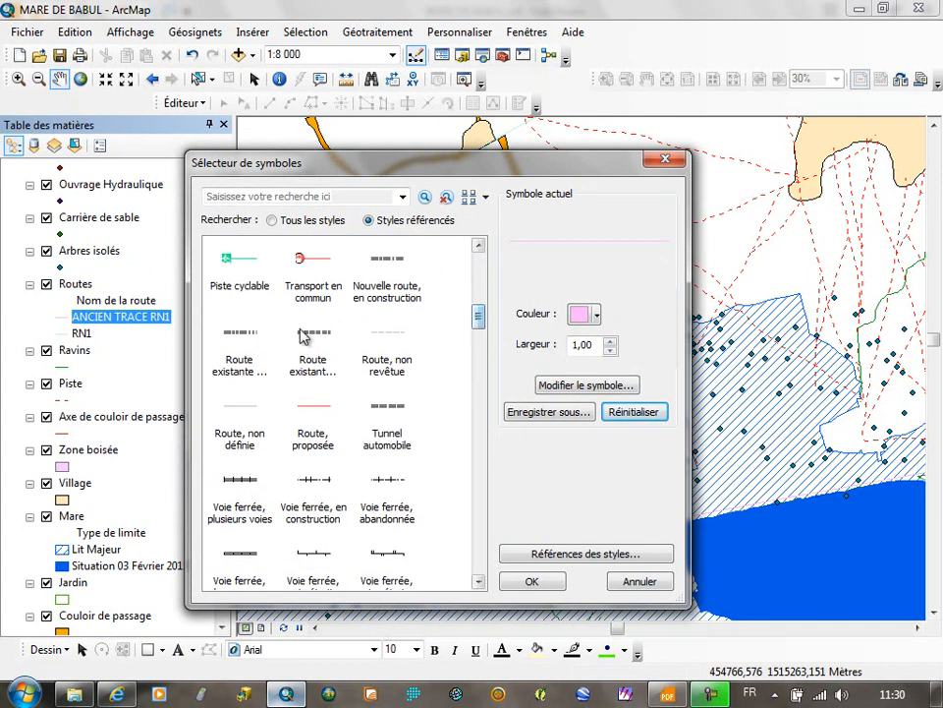
{"action": "left_click", "coordinate": [337, 359]}
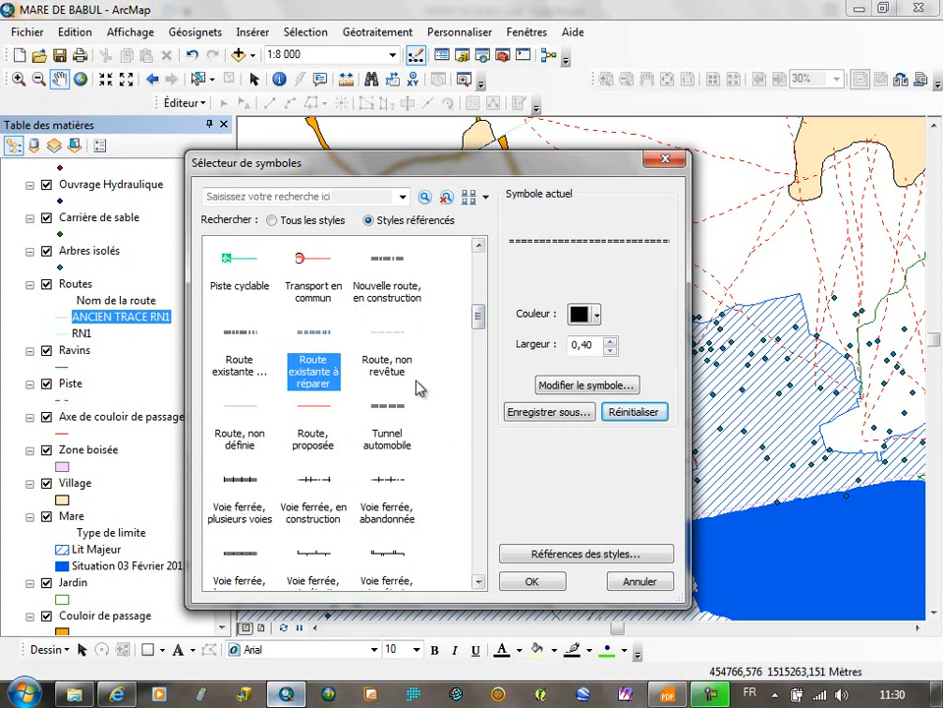
{"action": "left_click", "coordinate": [610, 340]}
{"action": "left_click", "coordinate": [610, 340]}
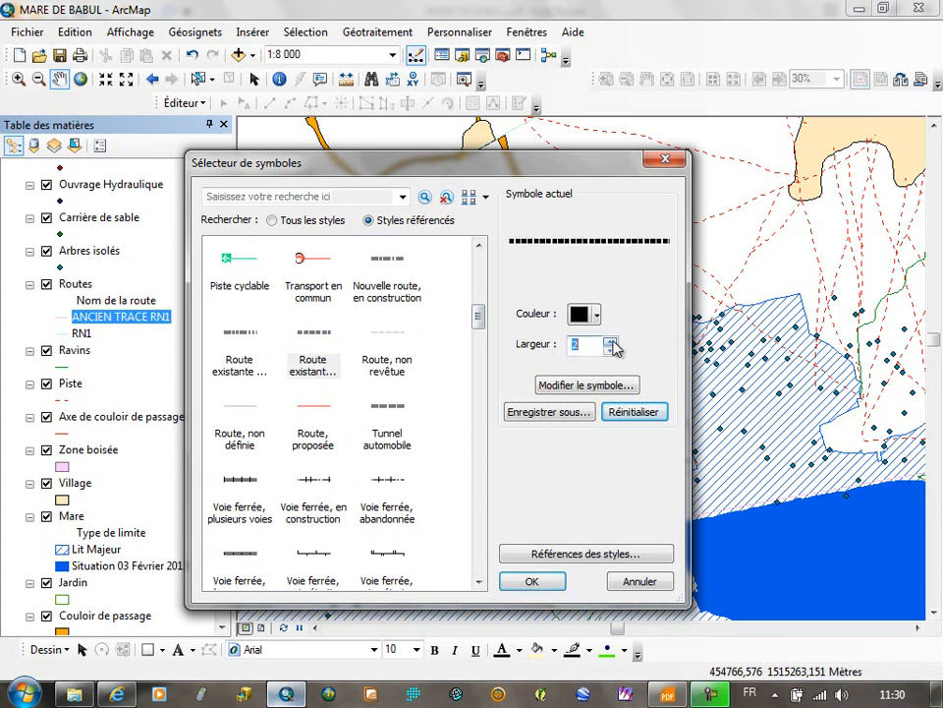
{"action": "left_click", "coordinate": [611, 350]}
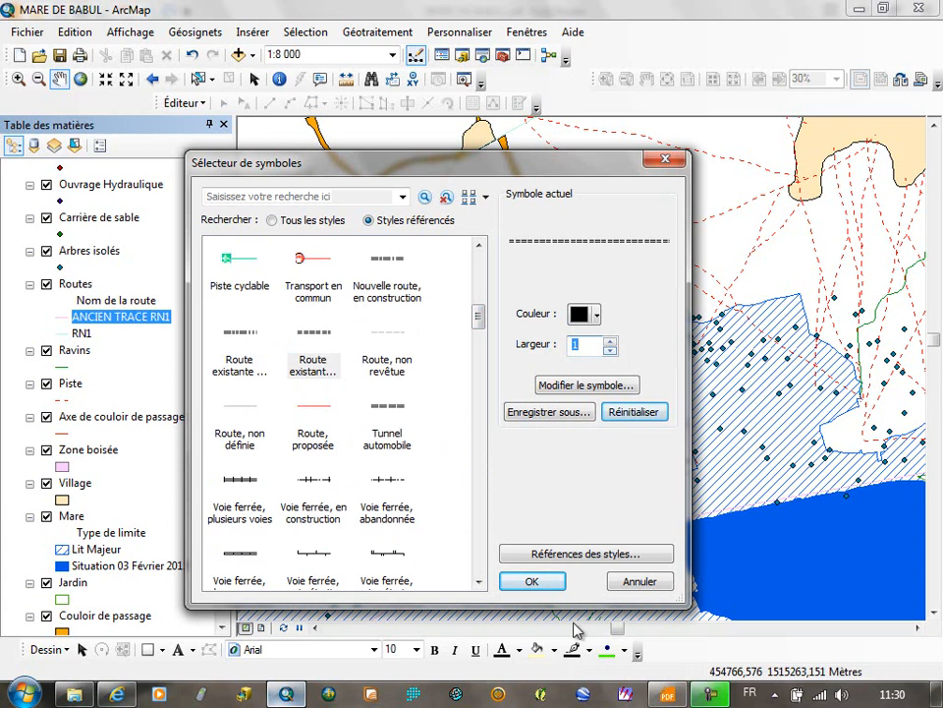
Try the Tunnel automobile style in red with a width of 1 for the old RN1 route.
{"action": "mouse_move", "coordinate": [478, 313]}
{"action": "left_mouse_down"}
{"action": "mouse_move", "coordinate": [486, 407]}
{"action": "mouse_move", "coordinate": [480, 314]}
{"action": "mouse_move", "coordinate": [479, 325]}
{"action": "left_mouse_up"}
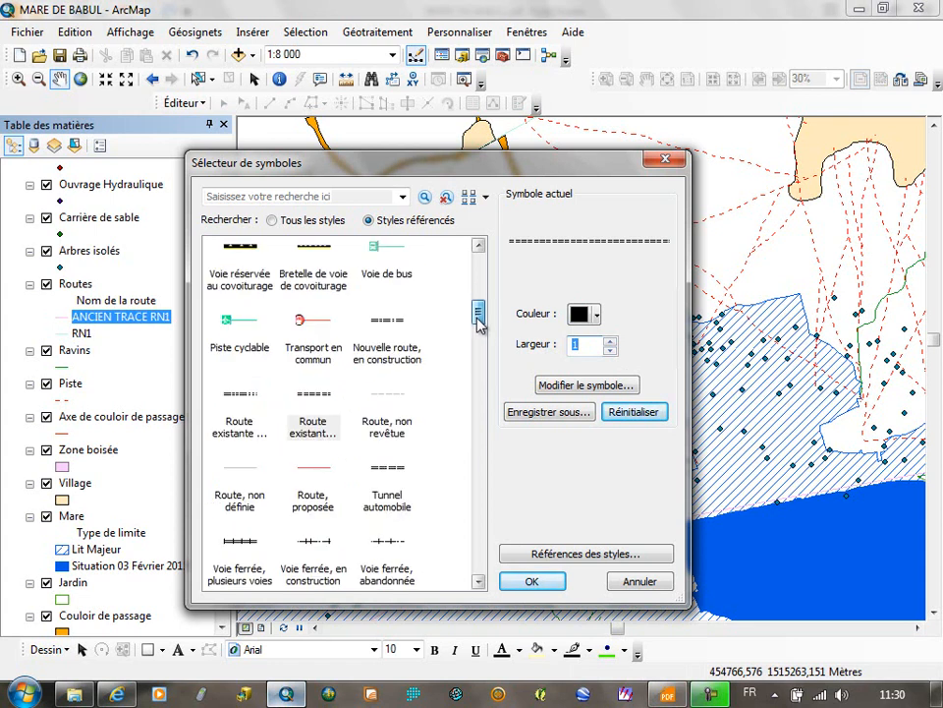
{"action": "left_click", "coordinate": [389, 475]}
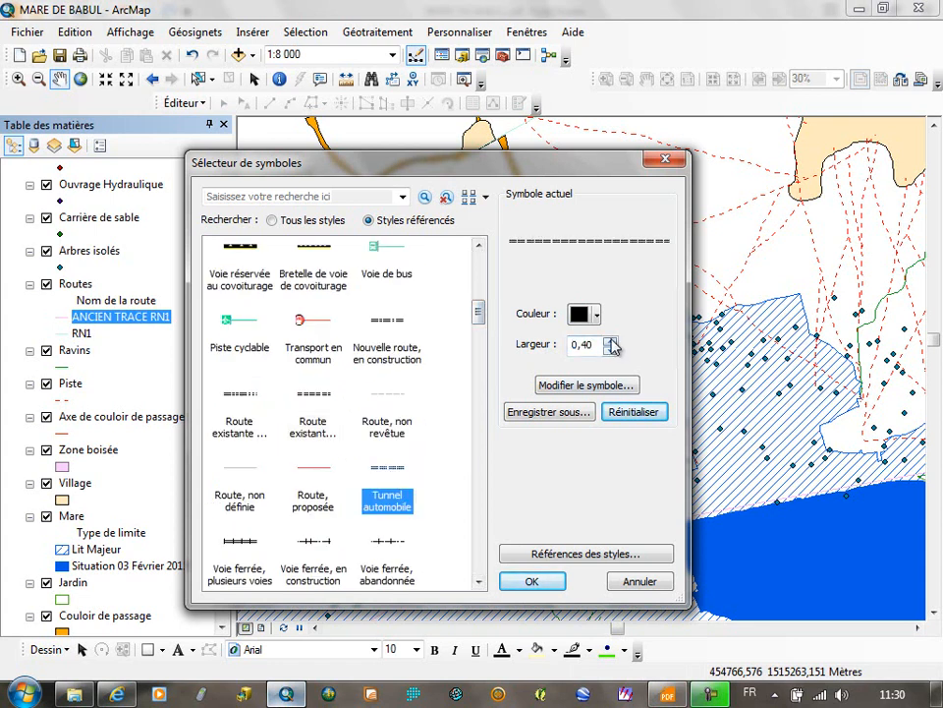
{"action": "left_click", "coordinate": [611, 341]}
{"action": "left_click", "coordinate": [611, 348]}
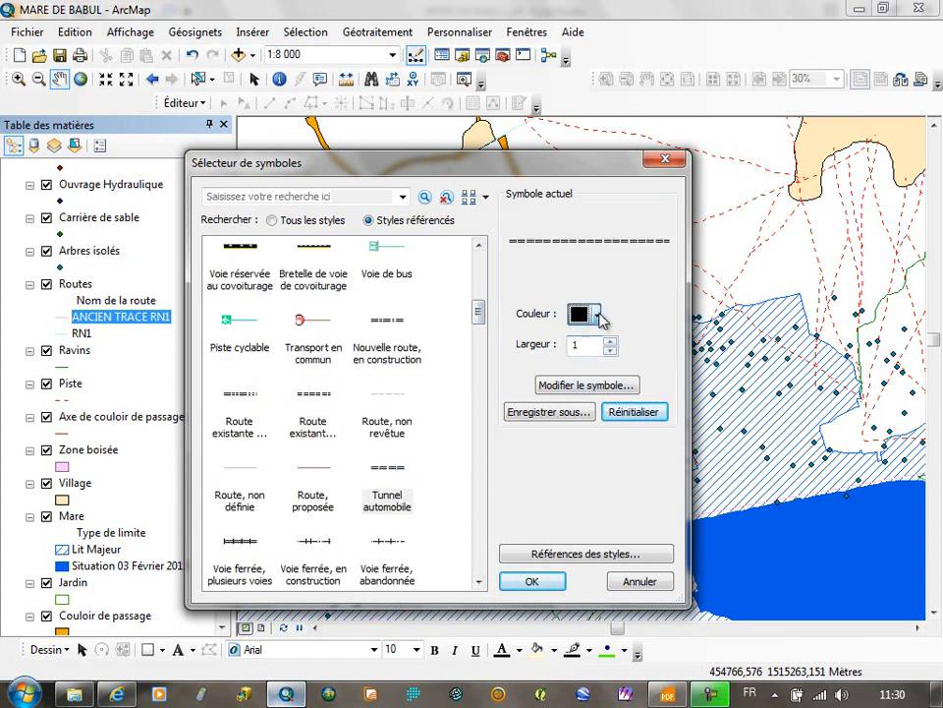
{"action": "left_click", "coordinate": [596, 313]}
{"action": "left_click", "coordinate": [594, 396]}
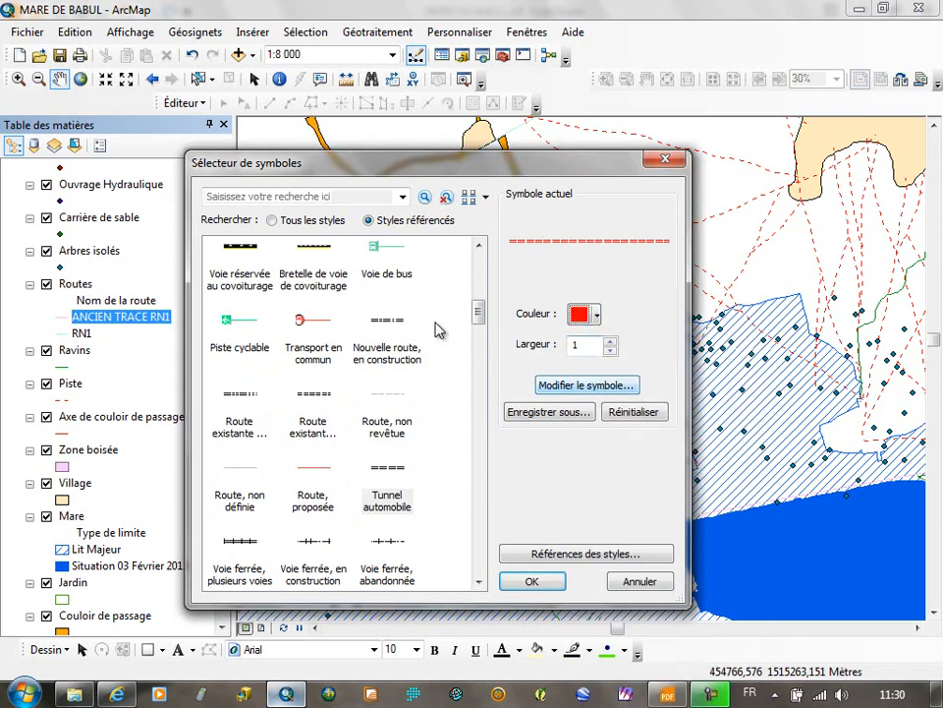
Try the Autoroute style for the ANCIEN TRACE RN1 class and look through the other line styles.
{"action": "mouse_move", "coordinate": [475, 314]}
{"action": "left_mouse_down"}
{"action": "mouse_move", "coordinate": [473, 266]}
{"action": "mouse_move", "coordinate": [478, 298]}
{"action": "left_mouse_up"}
{"action": "left_click", "coordinate": [386, 344]}
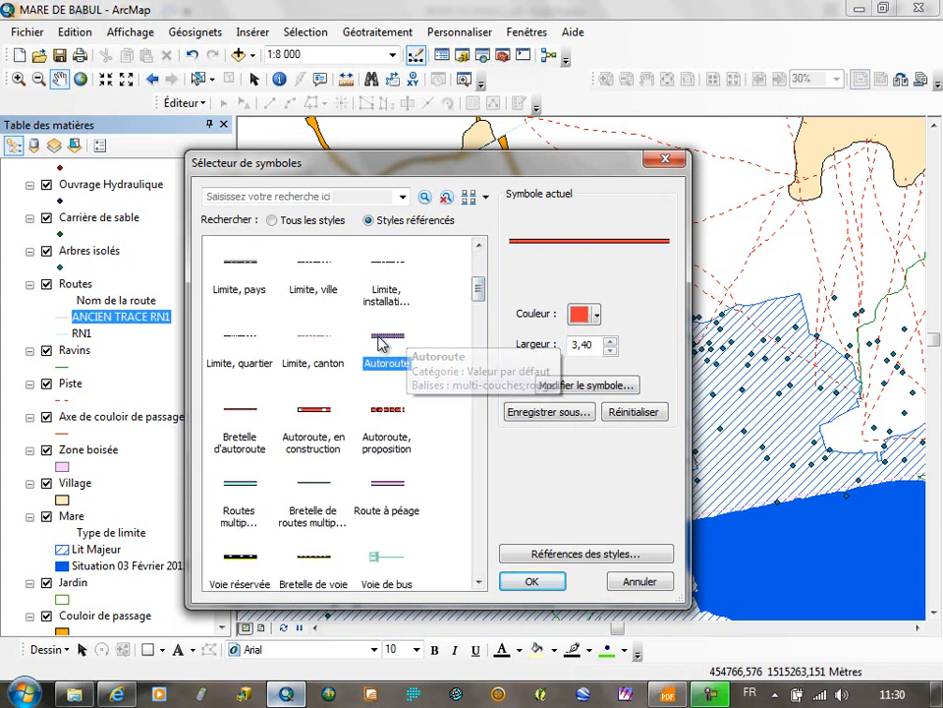
{"action": "left_click_drag", "start_coordinate": [479, 292], "coordinate": [477, 319]}
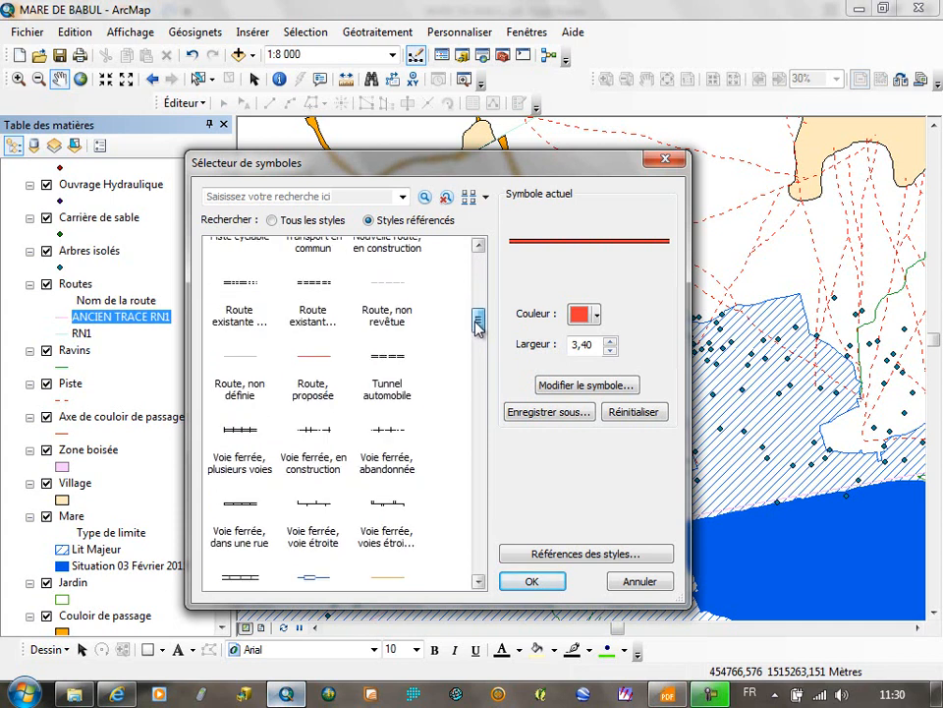
Check how the ANCIEN TRACE RN1 route is drawn in the reference PDF in Foxit Reader, and return to ArcMap.
{"action": "left_click", "coordinate": [683, 695]}
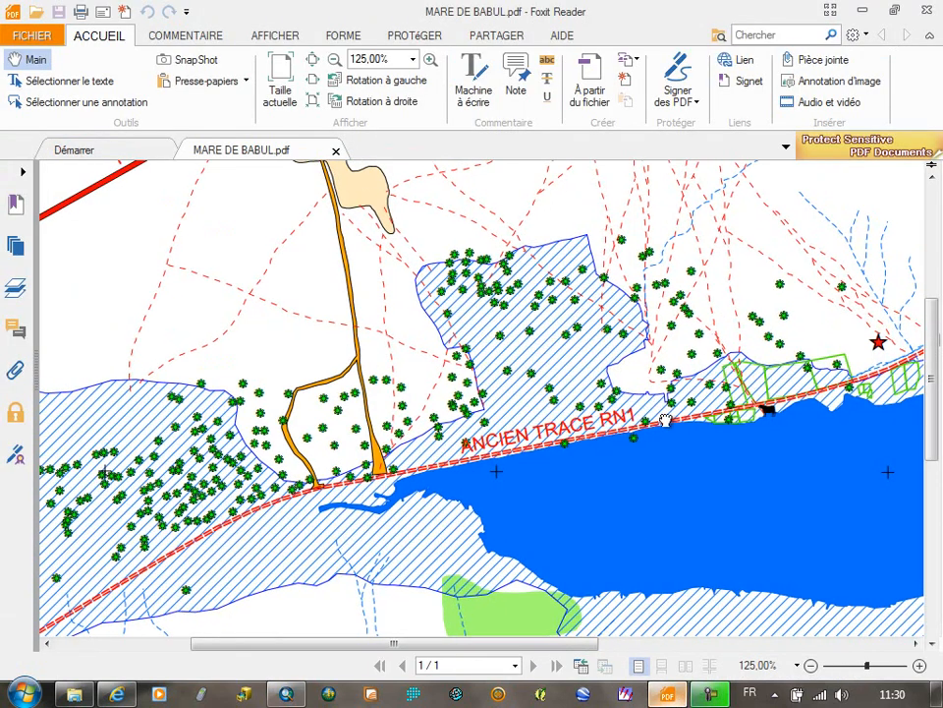
{"action": "left_click_drag", "start_coordinate": [768, 419], "coordinate": [290, 406]}
{"action": "left_click", "coordinate": [286, 694]}
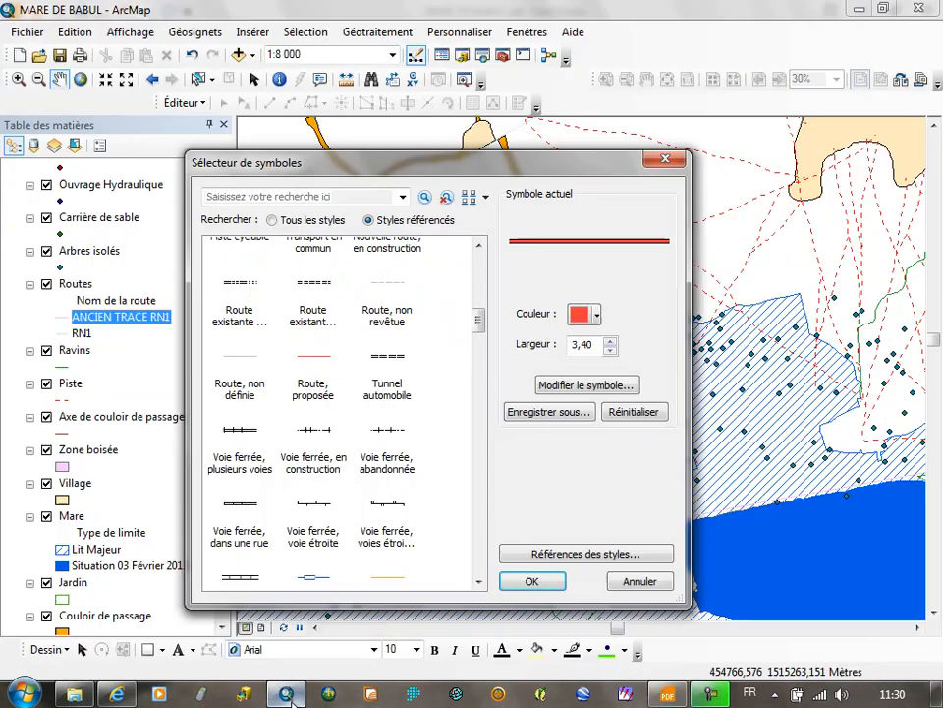
Symbolise the ANCIEN TRACE RN1 class with the Tunnel automobile style in red with a width of 1.
{"action": "left_click_drag", "start_coordinate": [478, 324], "coordinate": [479, 321]}
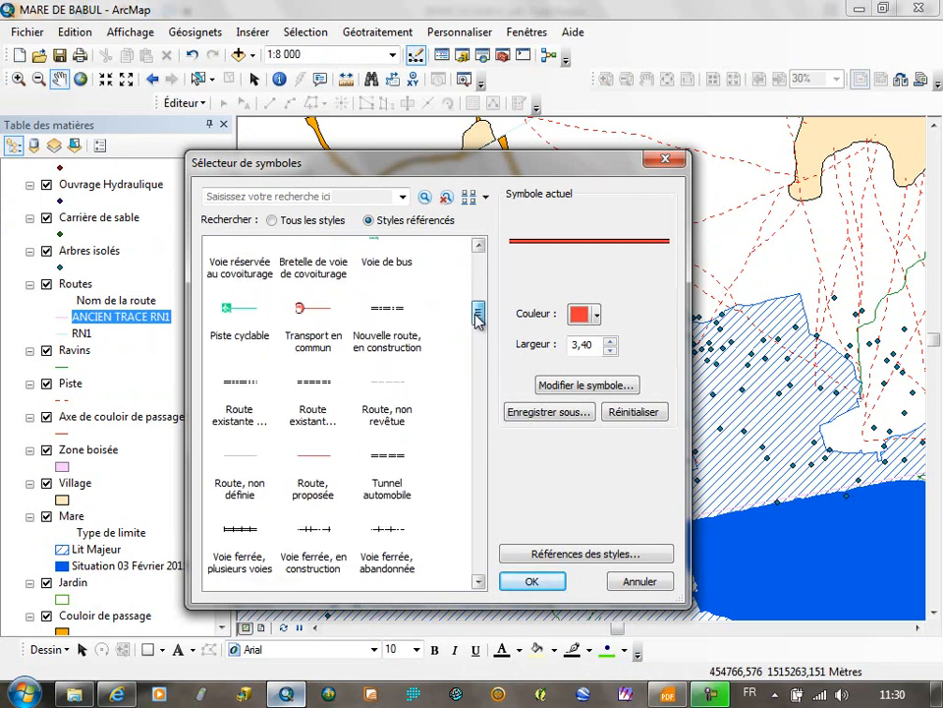
{"action": "left_click", "coordinate": [387, 466]}
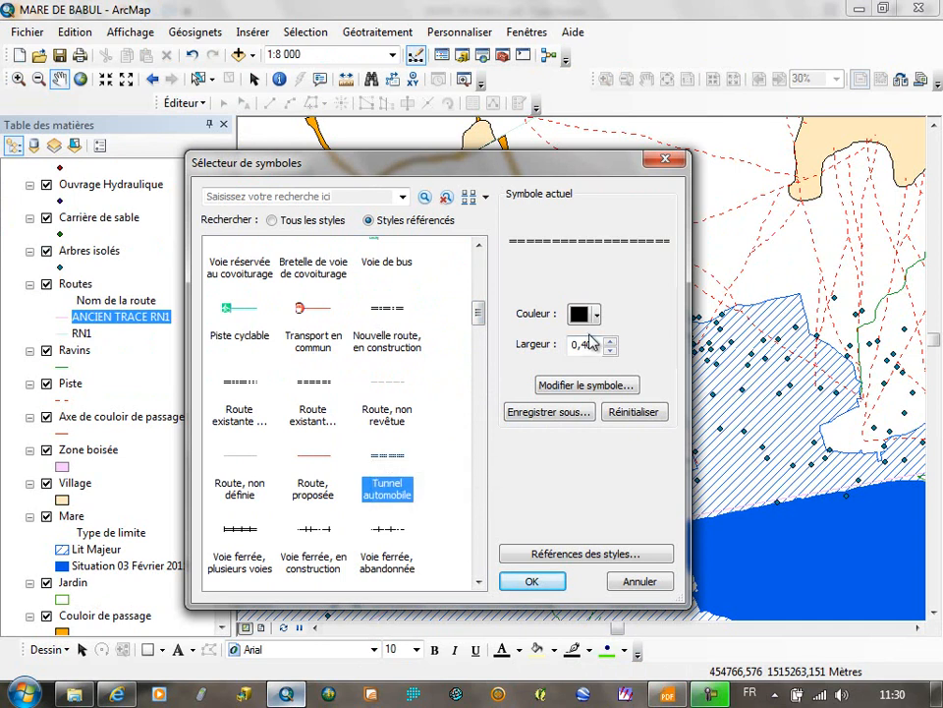
{"action": "left_click", "coordinate": [611, 341]}
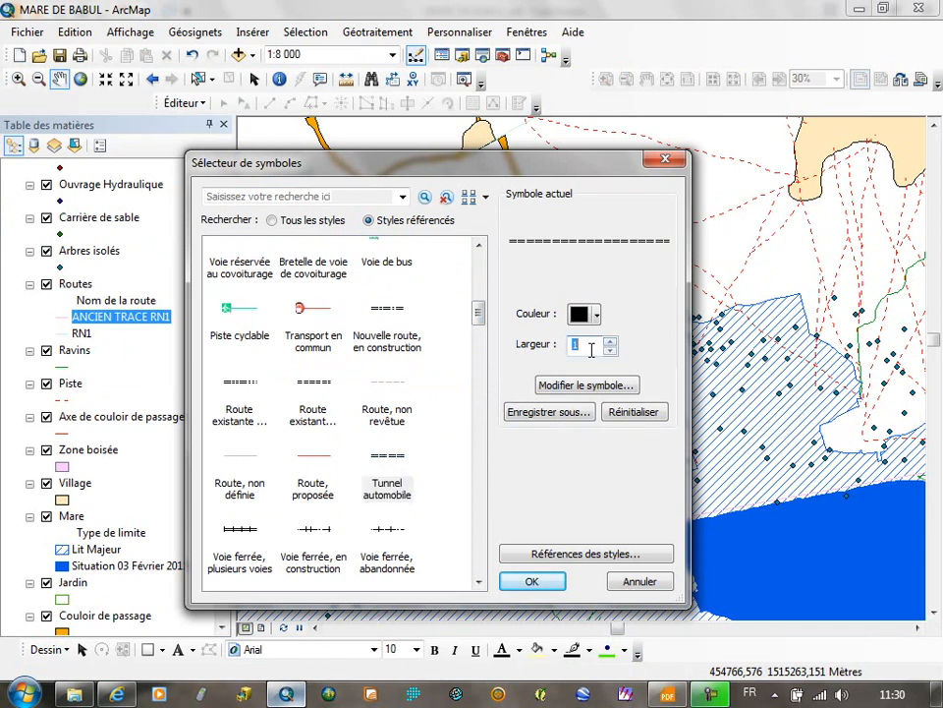
{"action": "type", "text": ",5"}
{"action": "key", "text": "BackSpace"}
{"action": "left_click", "coordinate": [596, 316]}
{"action": "left_click", "coordinate": [600, 413]}
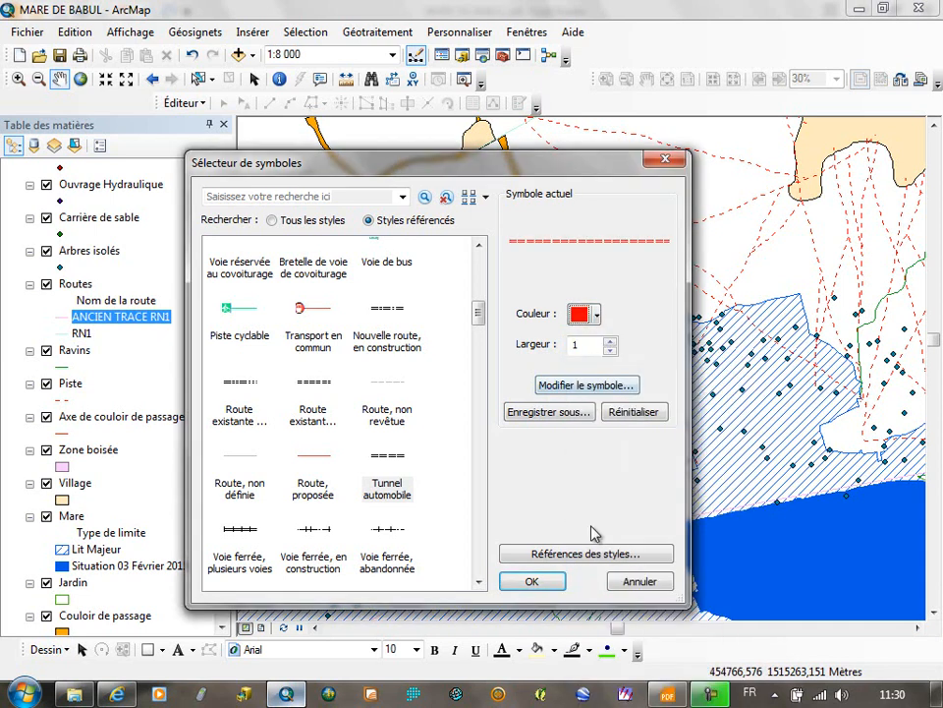
{"action": "left_click", "coordinate": [531, 581]}
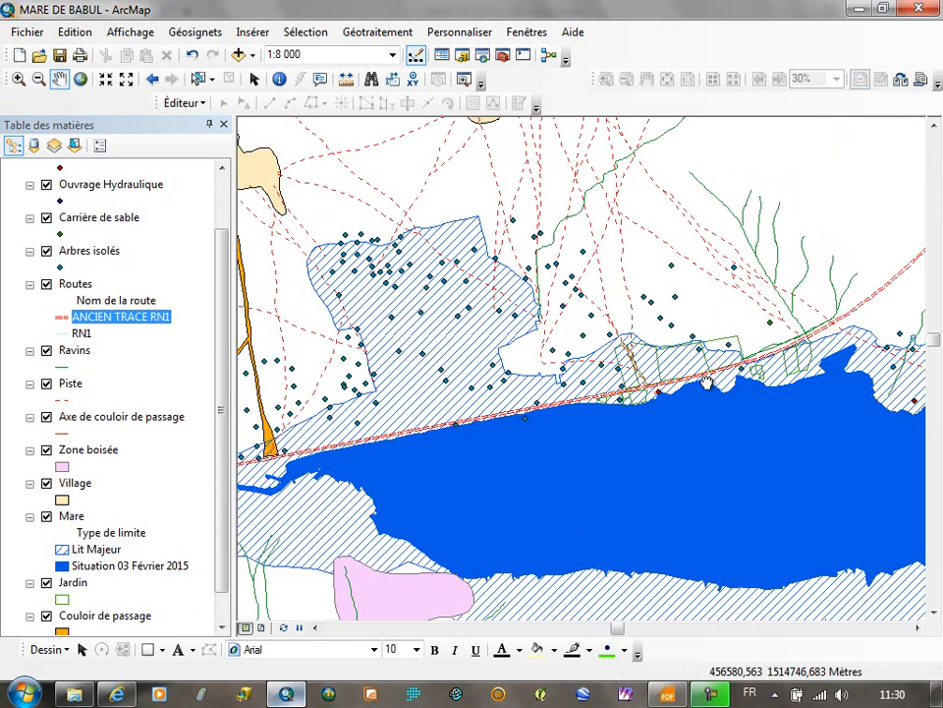
Follow the old RN1 route on the map, check how RN1 is drawn in the PDF in Foxit Reader, and return to ArcMap.
{"action": "left_click_drag", "start_coordinate": [708, 383], "coordinate": [390, 479]}
{"action": "left_click_drag", "start_coordinate": [696, 252], "coordinate": [511, 518]}
{"action": "left_click_drag", "start_coordinate": [603, 403], "coordinate": [837, 228]}
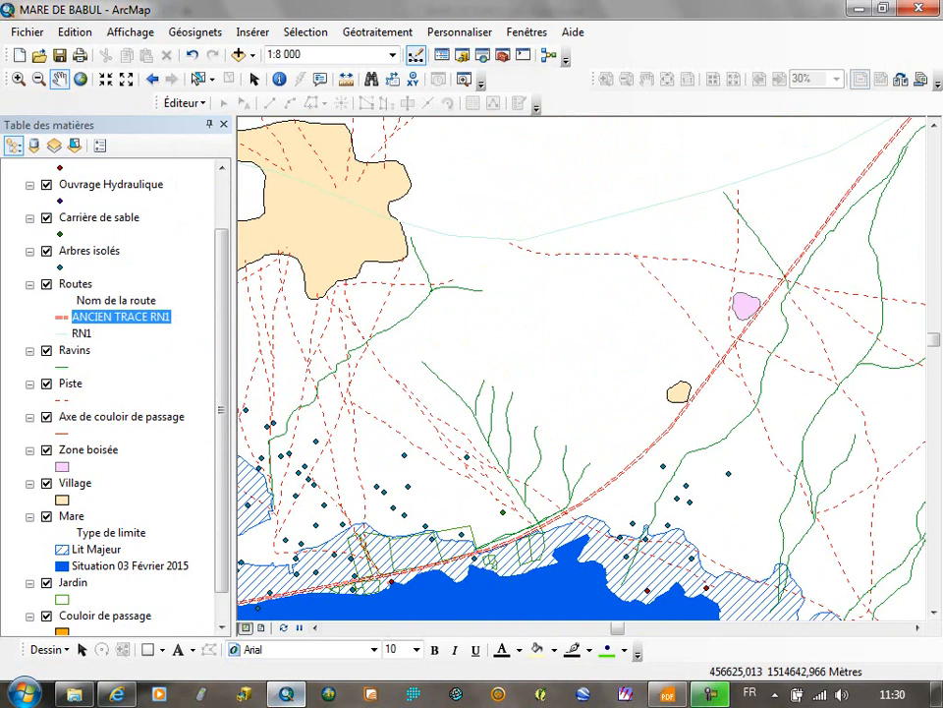
{"action": "left_click", "coordinate": [669, 695]}
{"action": "scroll", "coordinate": [442, 472], "scroll_direction": "up", "scroll_amount": 5}
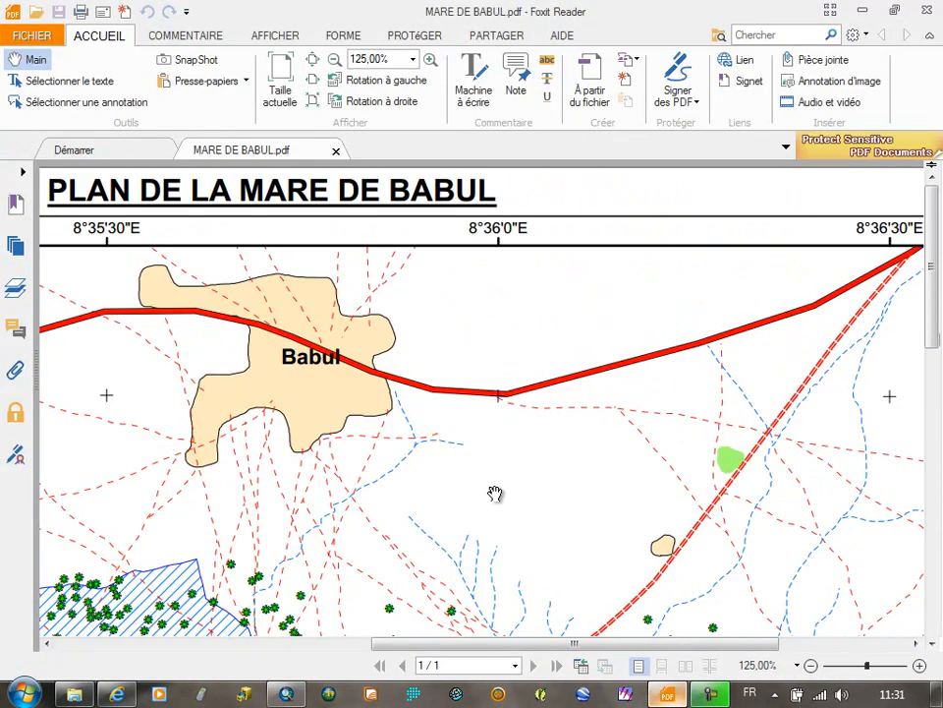
{"action": "left_click", "coordinate": [286, 695]}
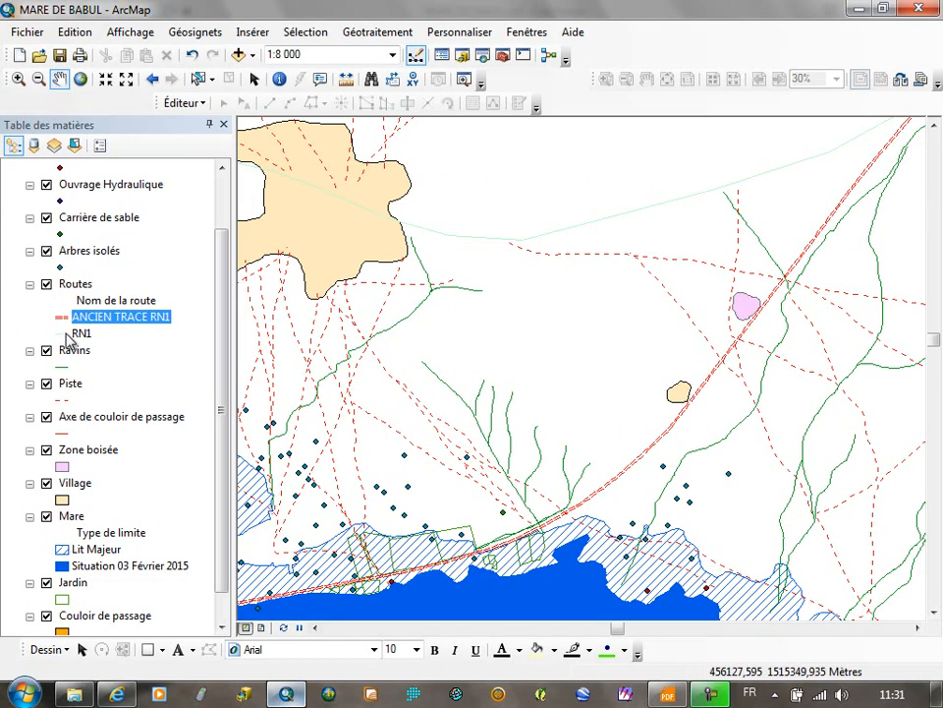
Symbolise the RN1 class of the Routes layer with the Autoroute style in red with a width of 4.
{"action": "left_click", "coordinate": [67, 336]}
{"action": "left_click_drag", "start_coordinate": [479, 257], "coordinate": [482, 295]}
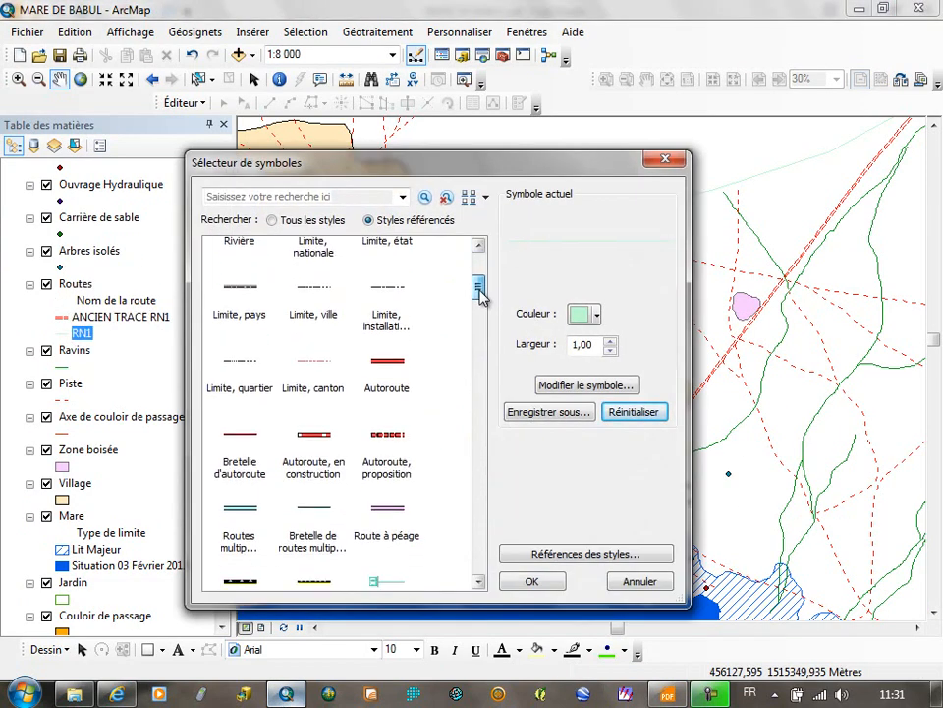
{"action": "left_click", "coordinate": [393, 360]}
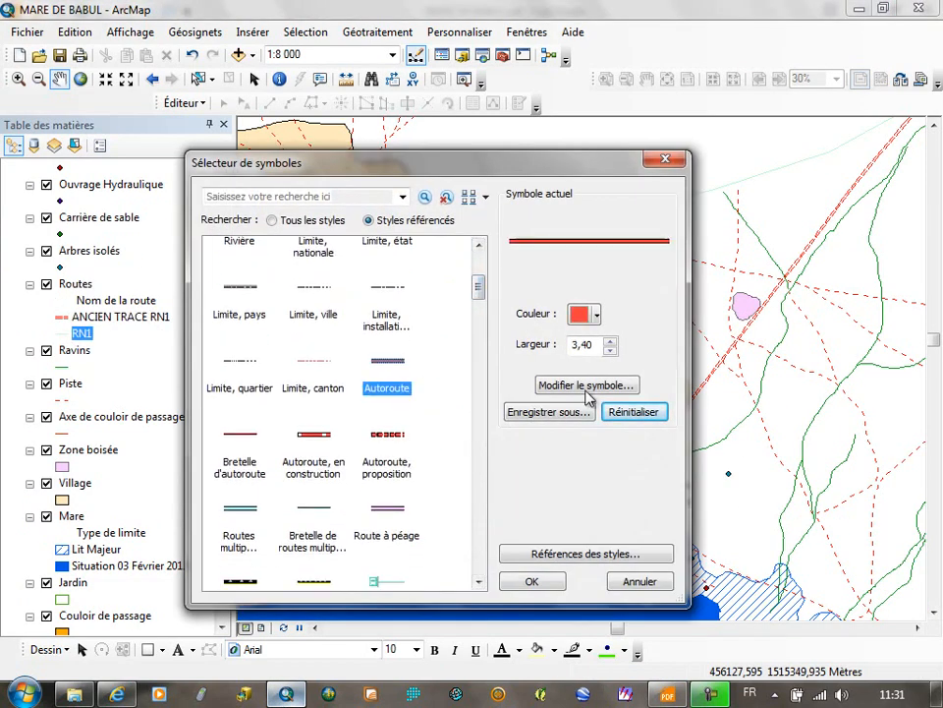
{"action": "double_click", "coordinate": [585, 344]}
{"action": "type", "text": "4"}
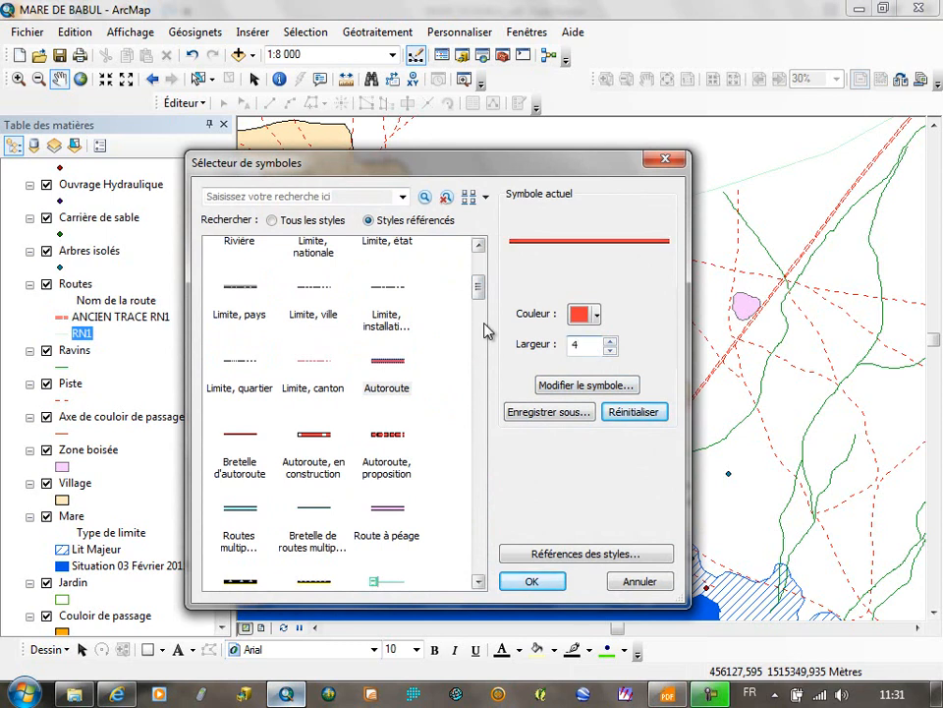
{"action": "left_click", "coordinate": [596, 315]}
{"action": "left_click", "coordinate": [598, 411]}
{"action": "left_click", "coordinate": [551, 586]}
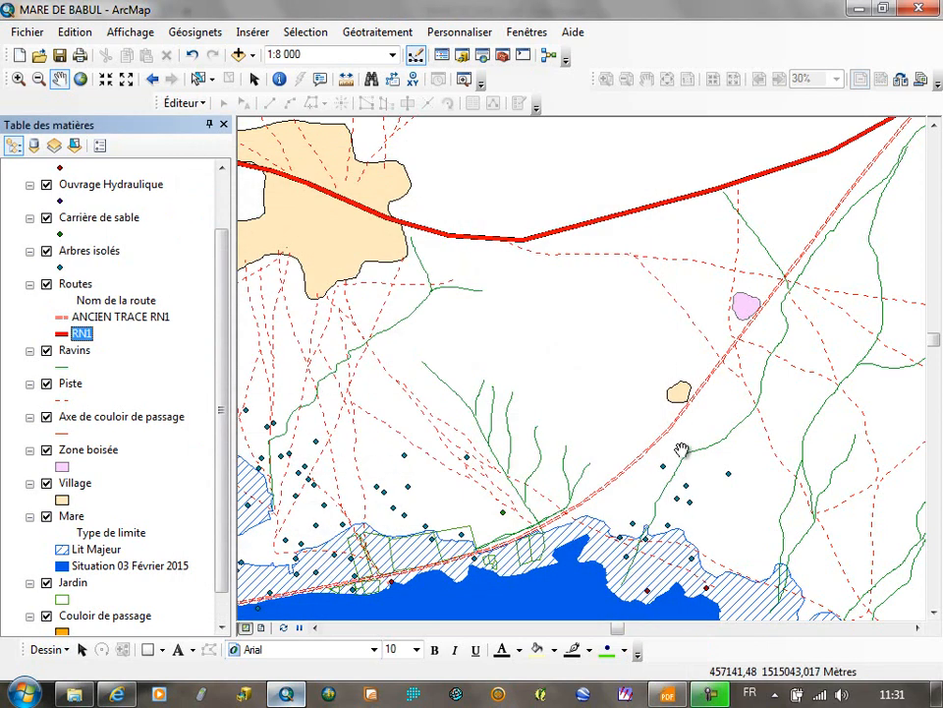
Review the styled roads, examine how the ravines around the pond are drawn in the PDF in Foxit Reader, and return to ArcMap.
{"action": "left_click_drag", "start_coordinate": [658, 236], "coordinate": [418, 353]}
{"action": "left_click_drag", "start_coordinate": [444, 492], "coordinate": [767, 307]}
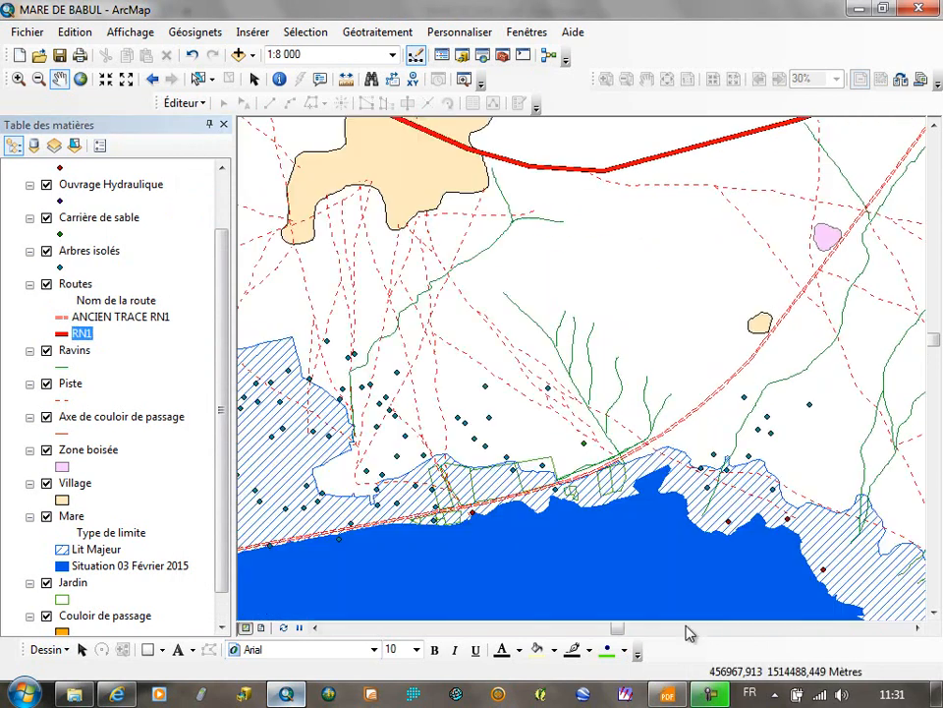
{"action": "left_click_drag", "start_coordinate": [499, 423], "coordinate": [646, 319]}
{"action": "left_click", "coordinate": [667, 696]}
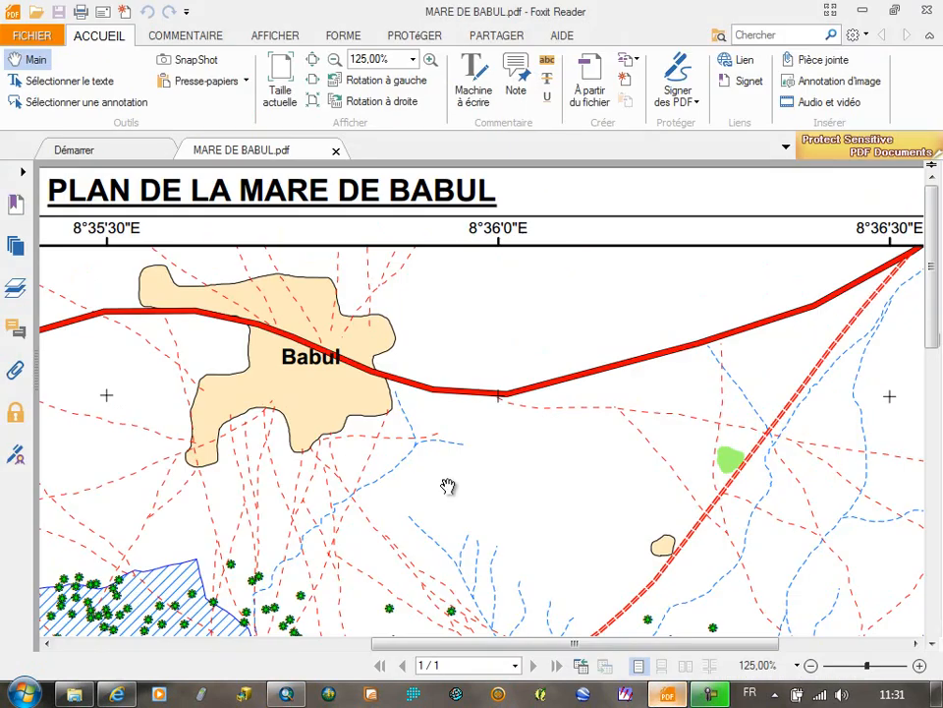
{"action": "left_click_drag", "start_coordinate": [505, 444], "coordinate": [639, 140]}
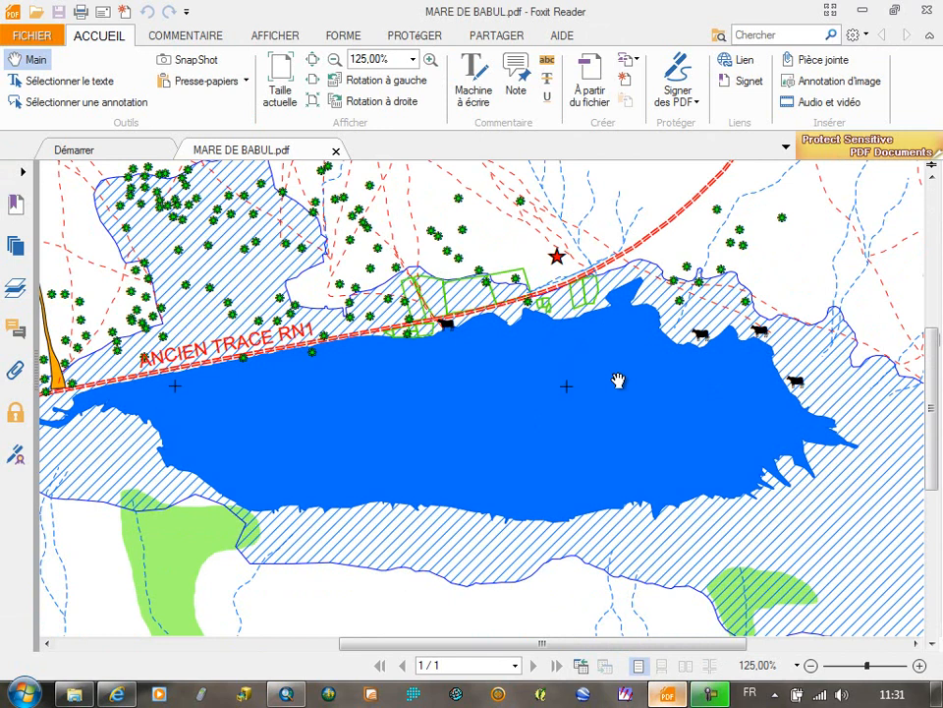
{"action": "left_click_drag", "start_coordinate": [513, 357], "coordinate": [670, 576]}
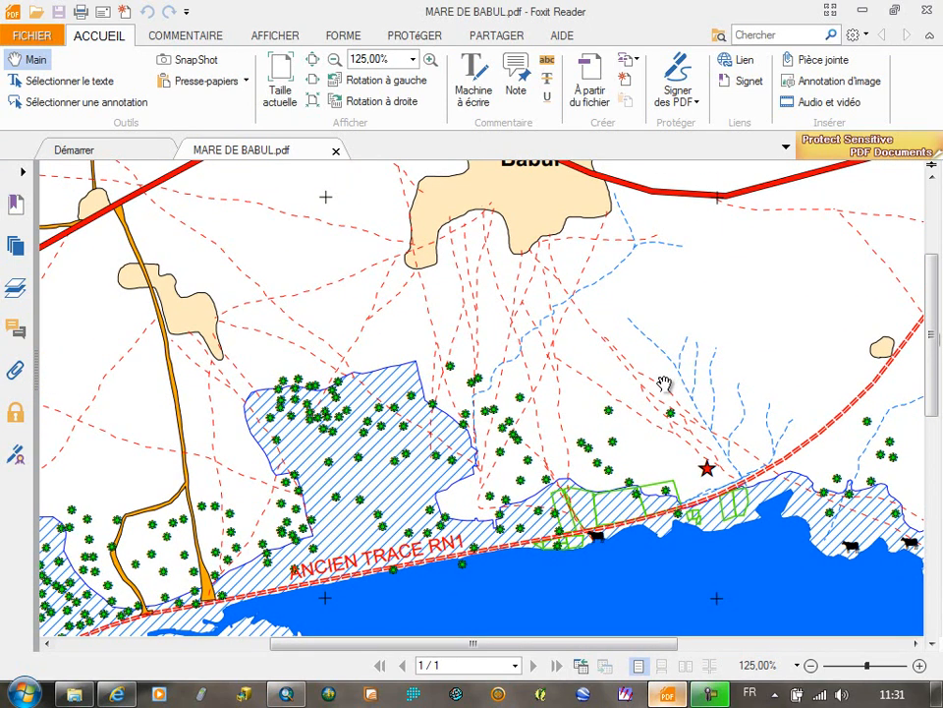
{"action": "left_click_drag", "start_coordinate": [715, 417], "coordinate": [688, 309]}
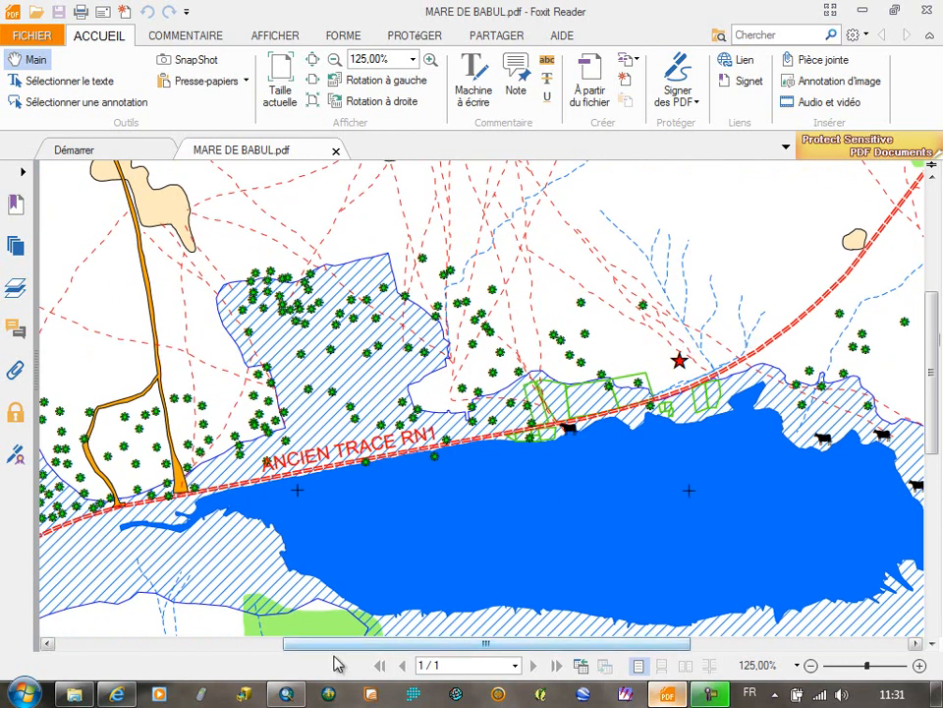
{"action": "left_click", "coordinate": [286, 694]}
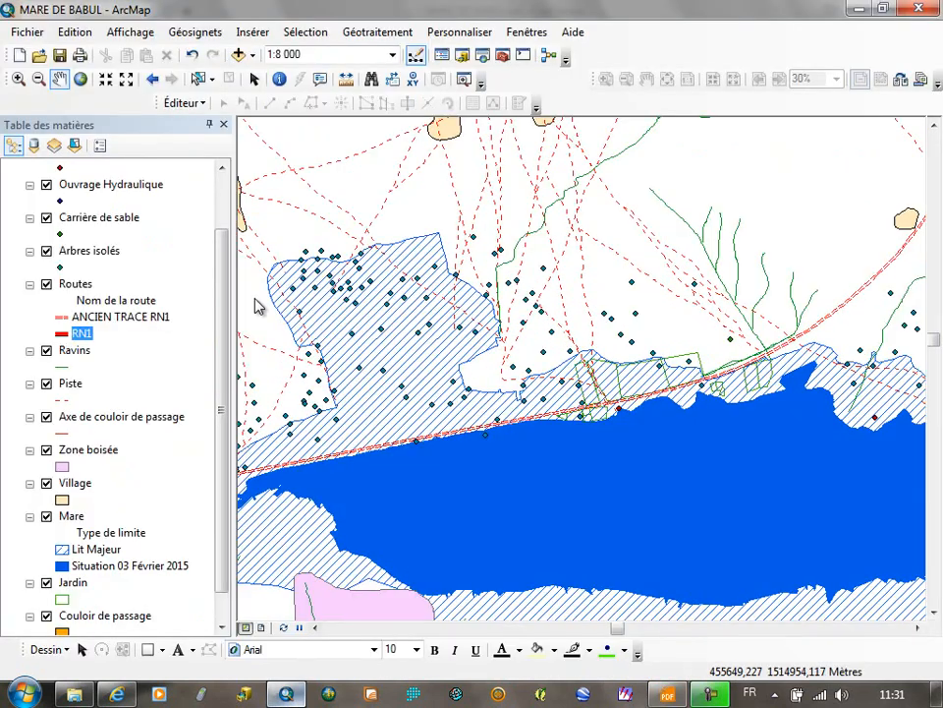
Symbolise the Ravins layer with the Tirets 4:4 dashed style in blue, with the line width raised one increment.
{"action": "left_click", "coordinate": [63, 369]}
{"action": "left_click_drag", "start_coordinate": [481, 254], "coordinate": [481, 396]}
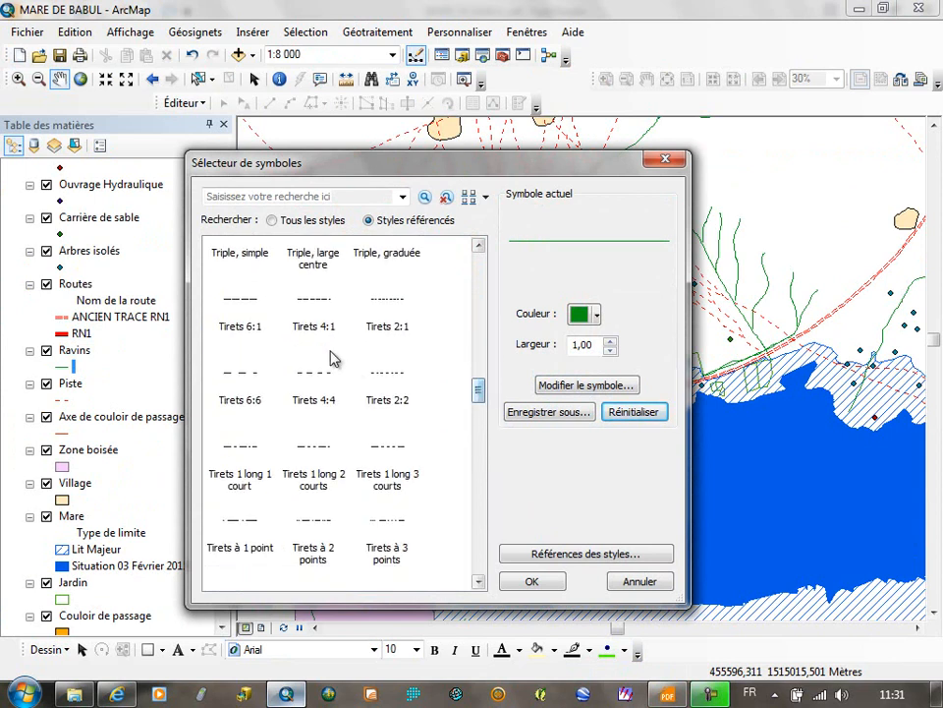
{"action": "left_click", "coordinate": [316, 381]}
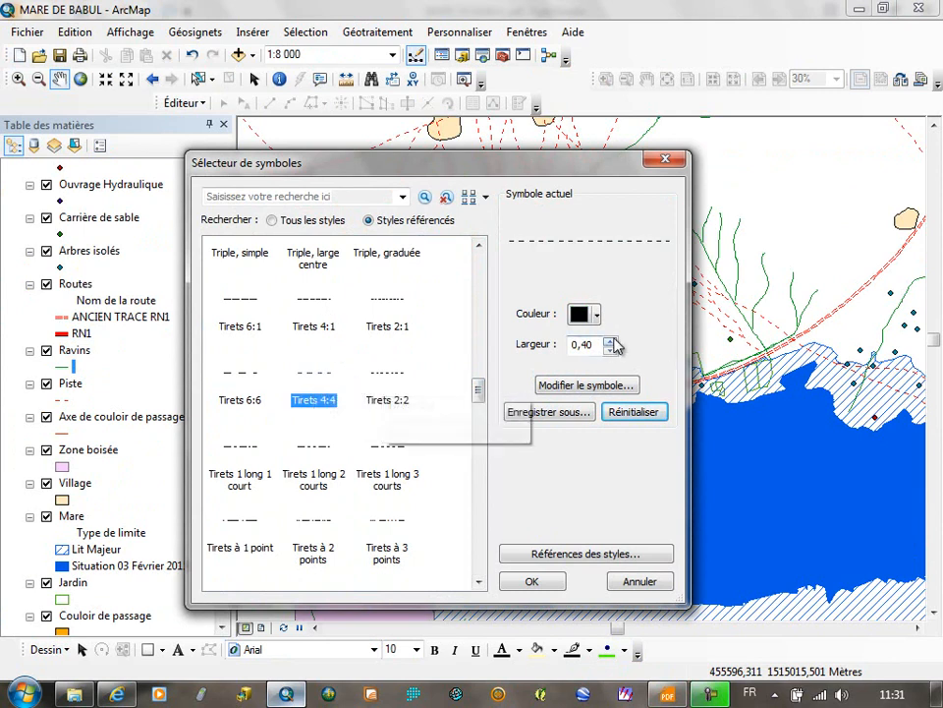
{"action": "left_click", "coordinate": [597, 315]}
{"action": "left_click", "coordinate": [727, 415]}
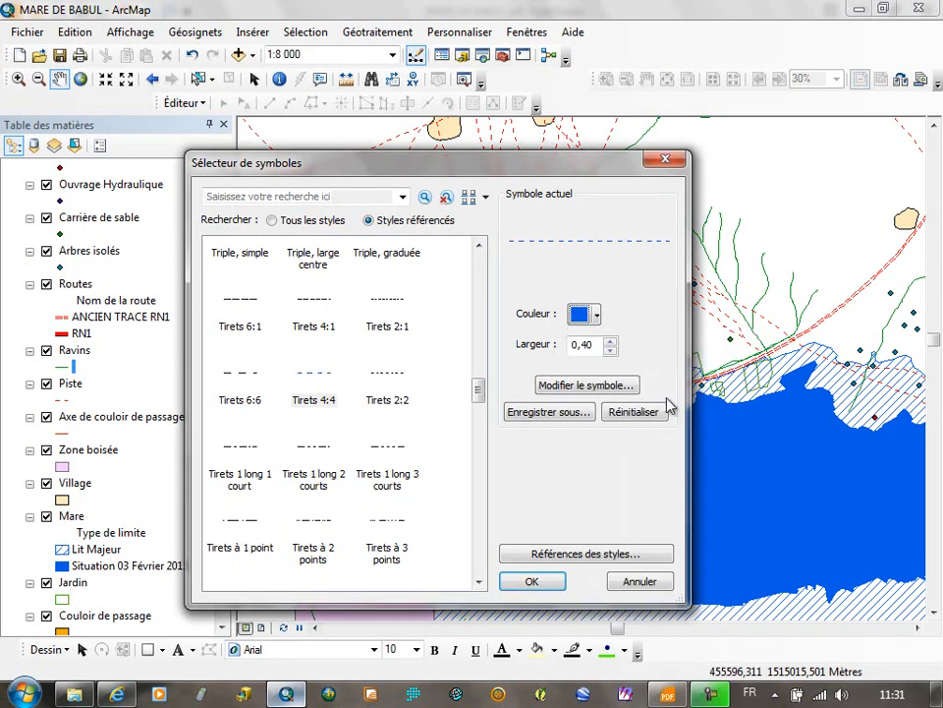
{"action": "left_click", "coordinate": [610, 341]}
{"action": "left_click", "coordinate": [532, 581]}
{"action": "left_click_drag", "start_coordinate": [387, 511], "coordinate": [680, 337]}
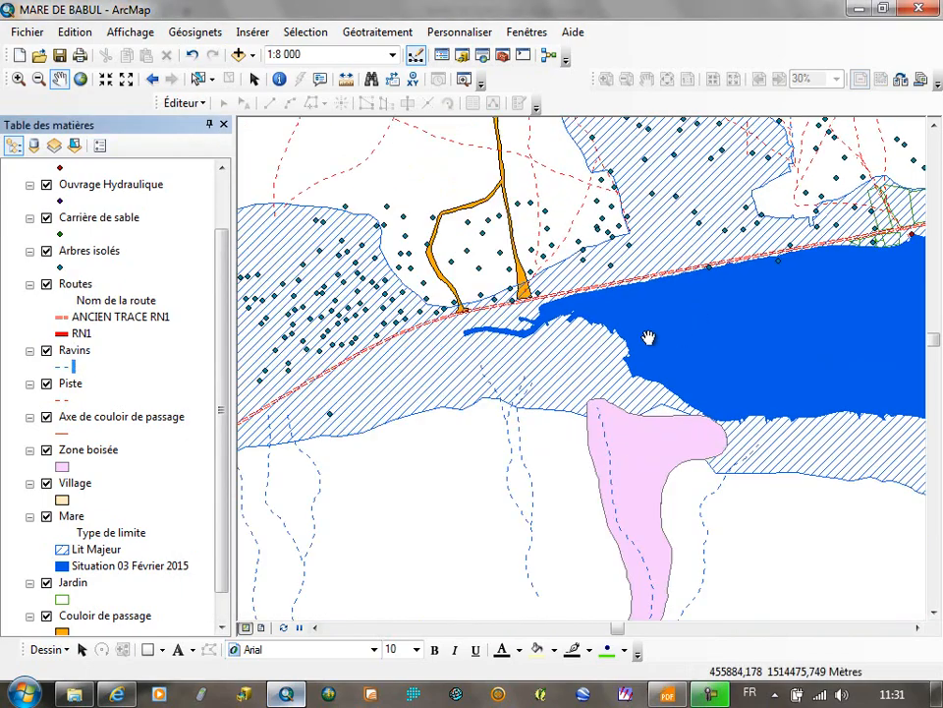
Examine the restyled dashed ravines on the map around the pond and along the wooded zone.
{"action": "left_click_drag", "start_coordinate": [593, 271], "coordinate": [584, 436]}
{"action": "left_click_drag", "start_coordinate": [765, 310], "coordinate": [454, 394]}
{"action": "left_click_drag", "start_coordinate": [597, 531], "coordinate": [724, 278]}
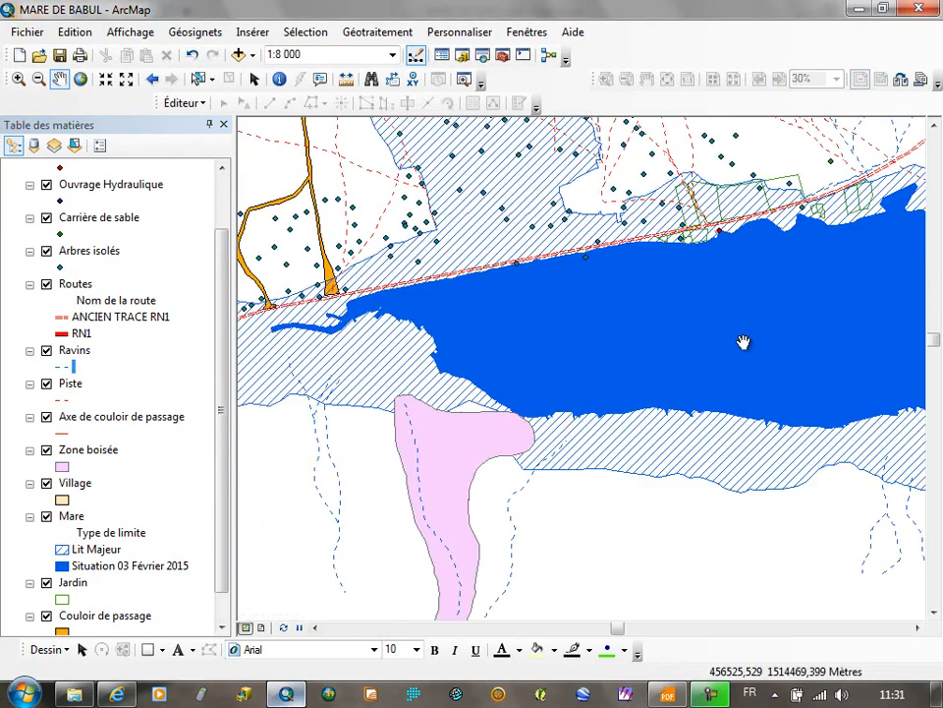
{"action": "left_click_drag", "start_coordinate": [695, 323], "coordinate": [459, 472]}
{"action": "left_click_drag", "start_coordinate": [832, 315], "coordinate": [535, 441]}
{"action": "left_click_drag", "start_coordinate": [623, 284], "coordinate": [561, 476]}
{"action": "left_click_drag", "start_coordinate": [462, 546], "coordinate": [763, 348]}
{"action": "left_click_drag", "start_coordinate": [547, 553], "coordinate": [804, 243]}
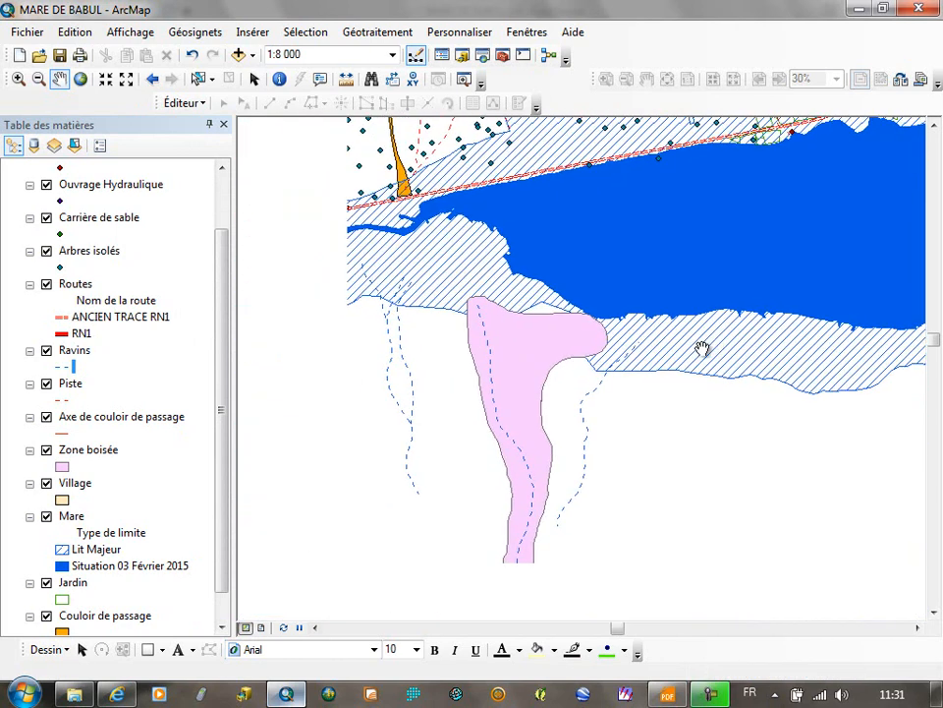
Check how the wooded zone south of the pond is drawn in the PDF in Foxit Reader, and return to ArcMap.
{"action": "left_click", "coordinate": [665, 694]}
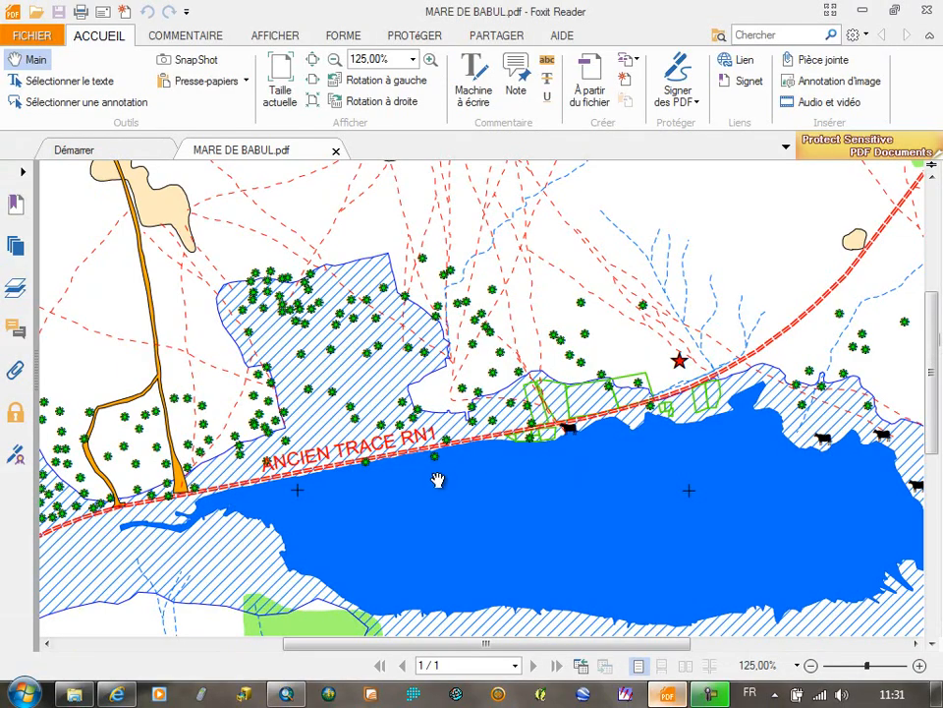
{"action": "left_click_drag", "start_coordinate": [467, 462], "coordinate": [543, 391]}
{"action": "left_click_drag", "start_coordinate": [485, 435], "coordinate": [577, 310]}
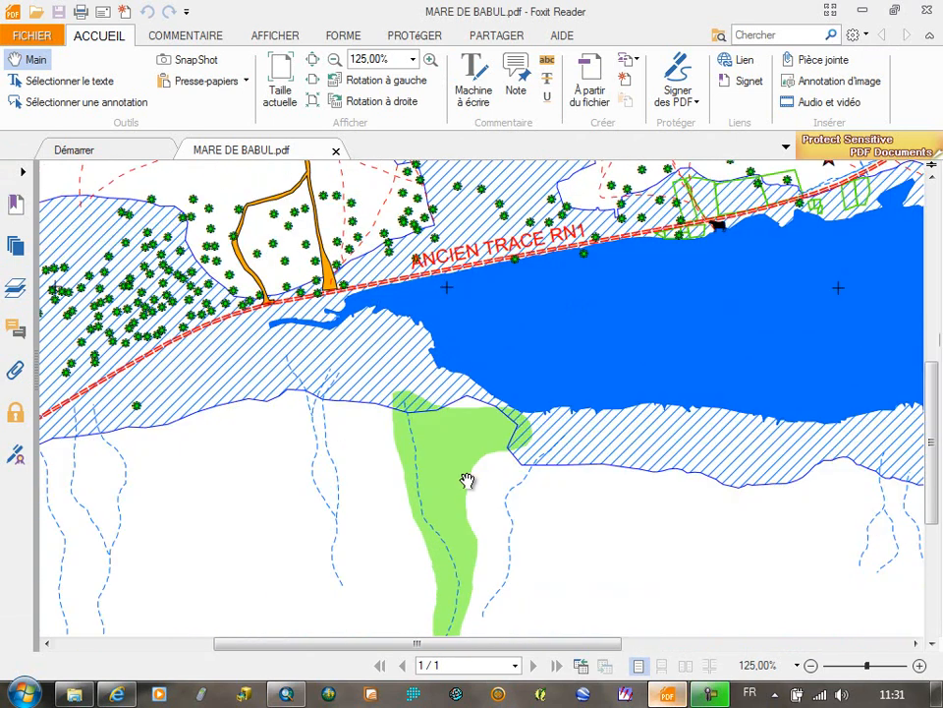
{"action": "left_click_drag", "start_coordinate": [475, 574], "coordinate": [491, 383]}
{"action": "left_click_drag", "start_coordinate": [458, 329], "coordinate": [460, 429]}
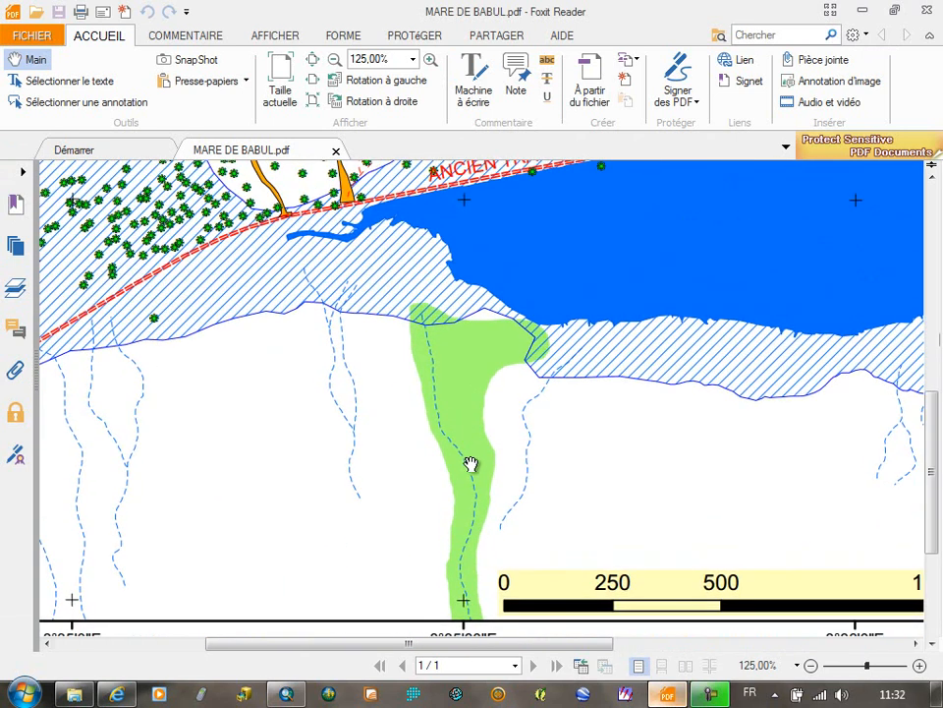
{"action": "left_click", "coordinate": [286, 694]}
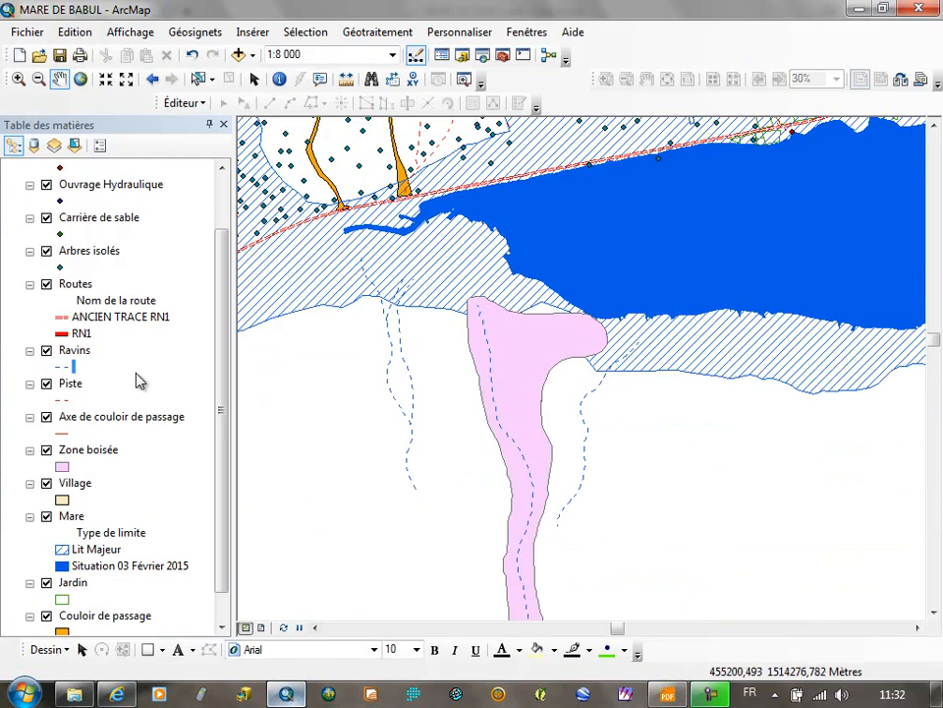
Symbolise the Zone boisée layer with the Bleu fill style recoloured to light green and with no outline colour.
{"action": "scroll", "coordinate": [222, 393], "scroll_direction": "down", "scroll_amount": 1}
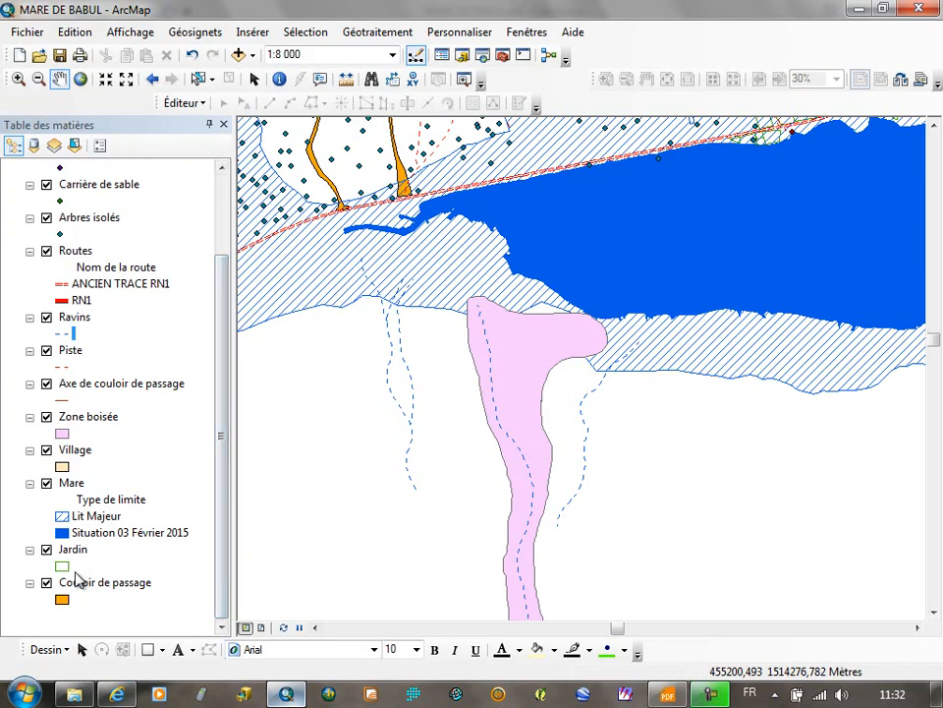
{"action": "left_click", "coordinate": [63, 434]}
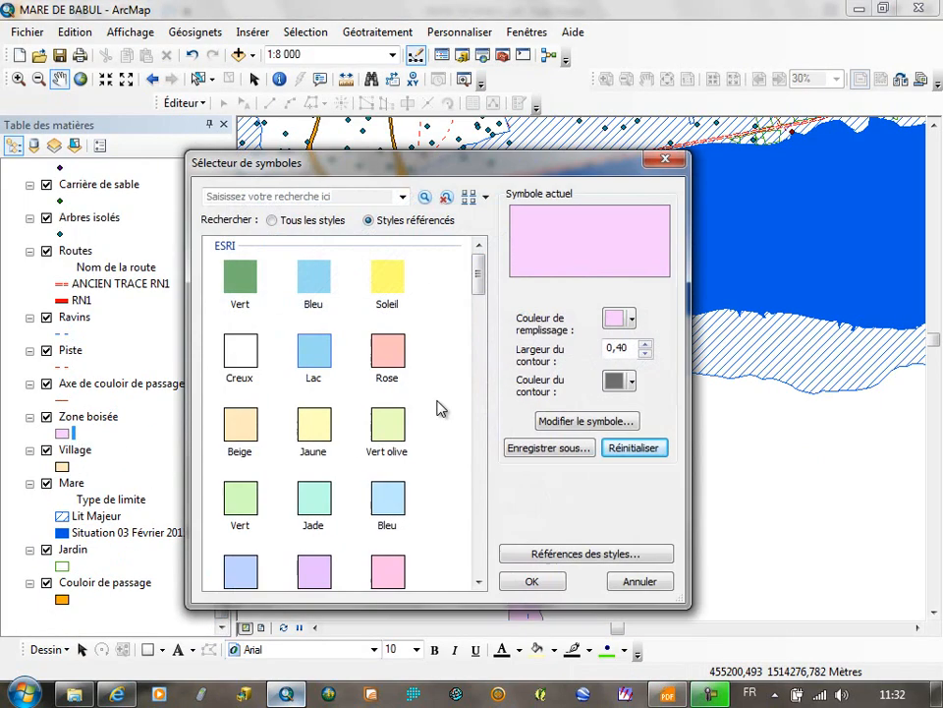
{"action": "left_click", "coordinate": [321, 284]}
{"action": "left_click", "coordinate": [629, 319]}
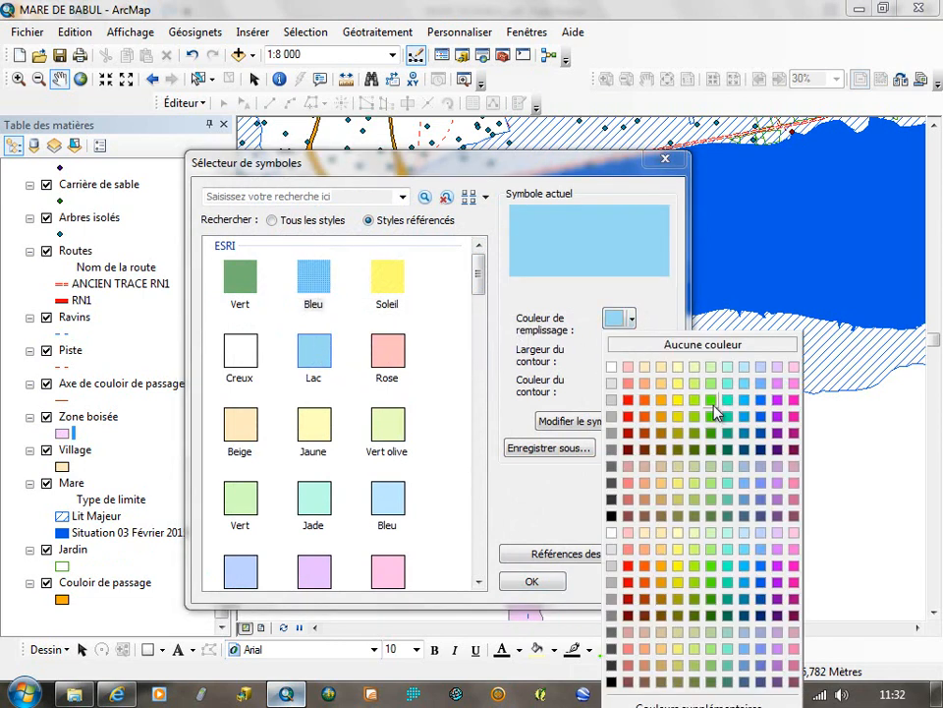
{"action": "left_click", "coordinate": [716, 397]}
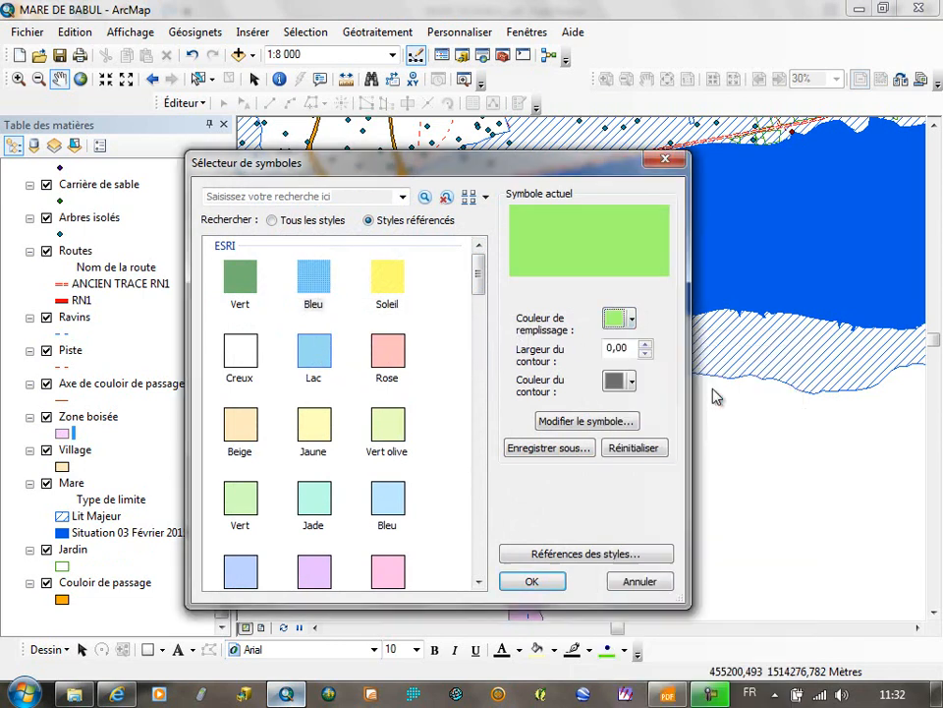
{"action": "left_click", "coordinate": [633, 382]}
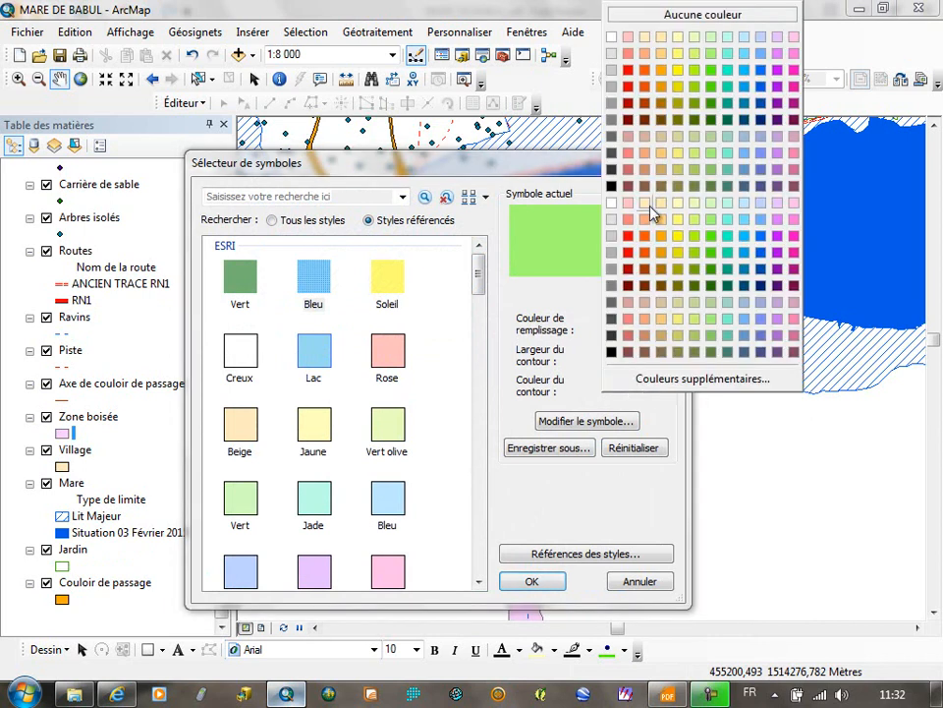
{"action": "left_click", "coordinate": [651, 13]}
{"action": "left_click", "coordinate": [535, 582]}
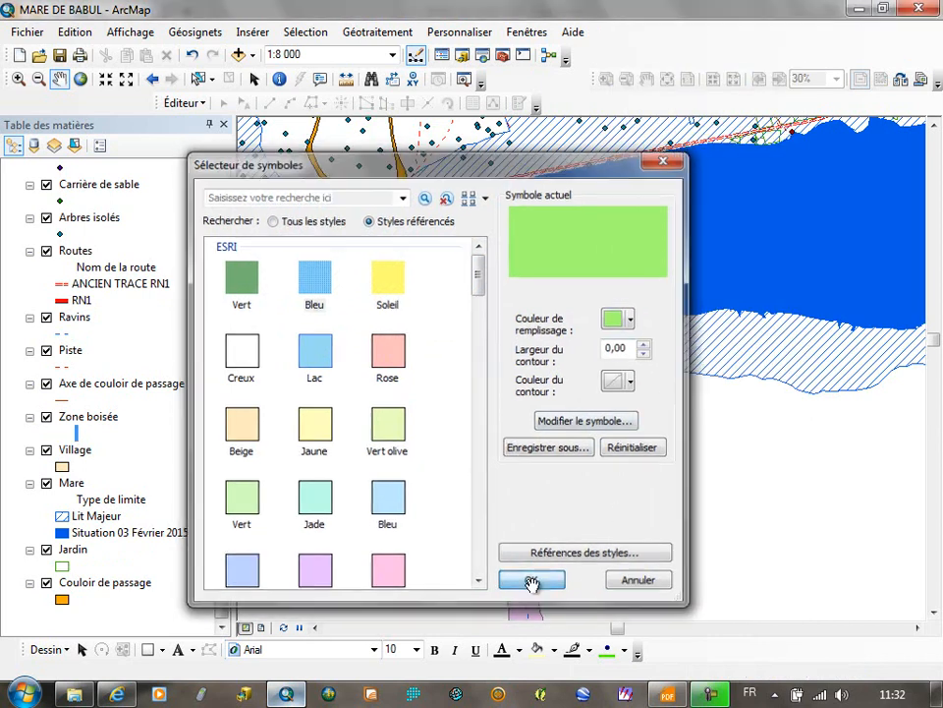
Move the Zone boisée layer below the Mare layer in the drawing order, directly above Jardin.
{"action": "left_click_drag", "start_coordinate": [568, 532], "coordinate": [630, 440]}
{"action": "left_click_drag", "start_coordinate": [561, 295], "coordinate": [587, 404]}
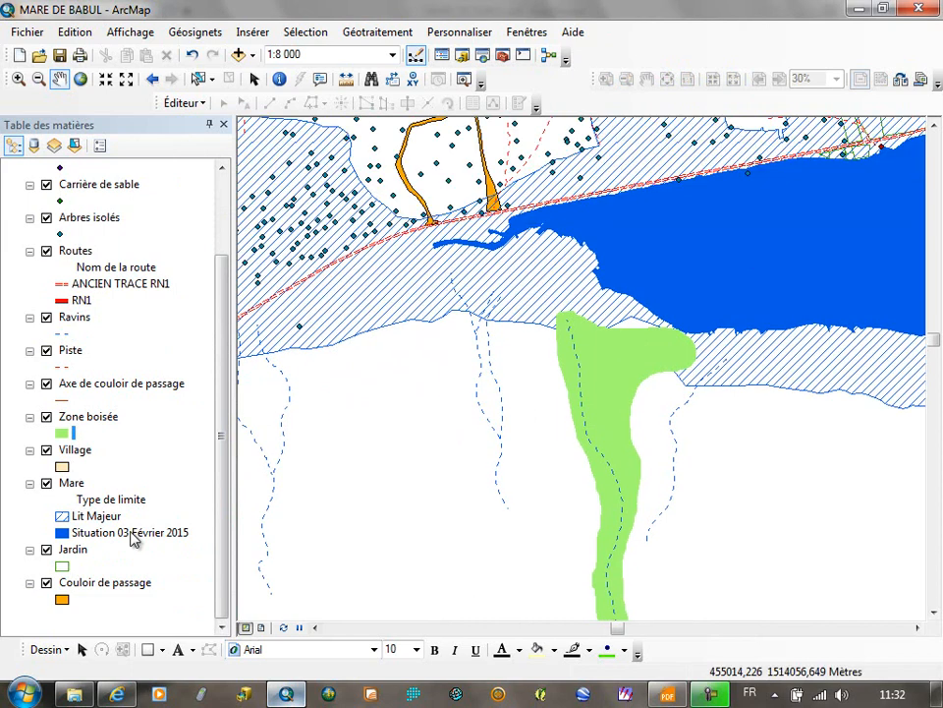
{"action": "left_click_drag", "start_coordinate": [103, 424], "coordinate": [95, 548]}
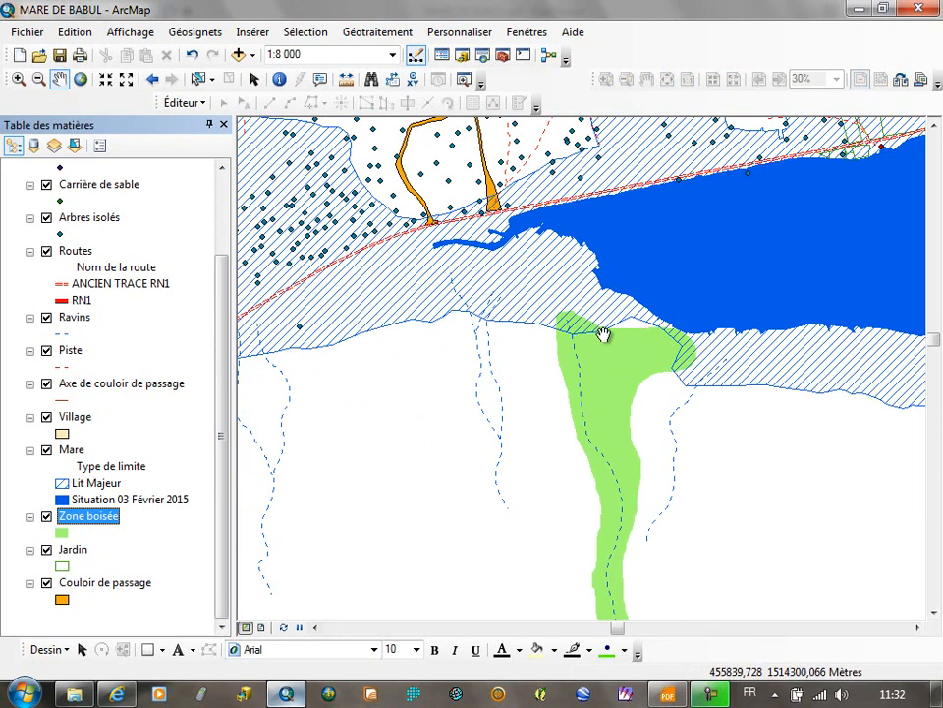
Move the Village layer below the Couloir de passage layer in the drawing order, checking the villages crossed by the corridors.
{"action": "left_click_drag", "start_coordinate": [601, 228], "coordinate": [594, 443]}
{"action": "left_click_drag", "start_coordinate": [503, 322], "coordinate": [670, 430]}
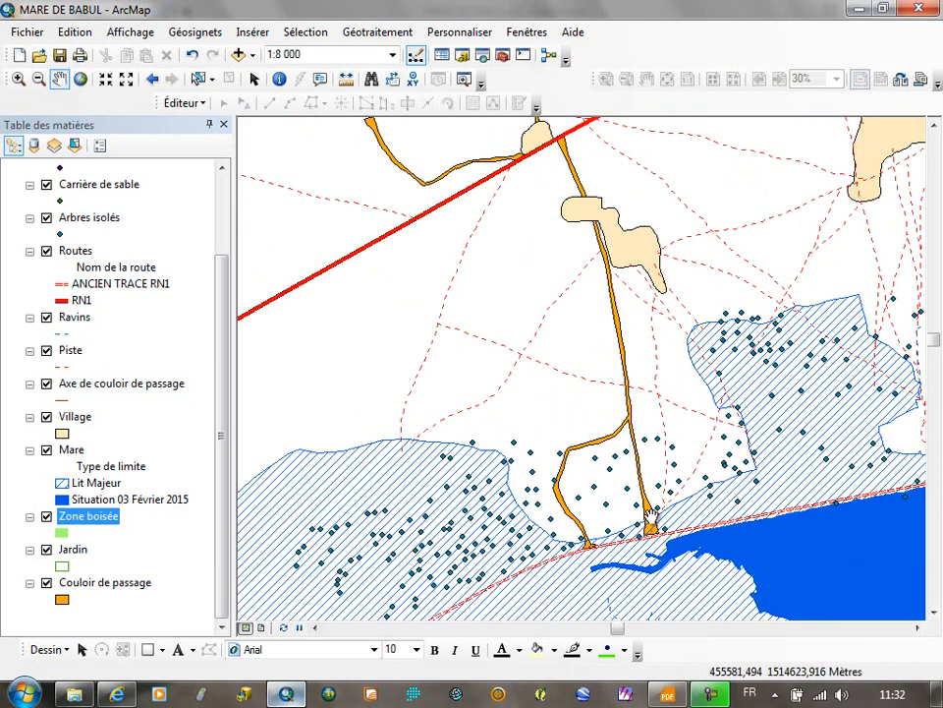
{"action": "left_click_drag", "start_coordinate": [636, 504], "coordinate": [599, 336]}
{"action": "left_click_drag", "start_coordinate": [688, 294], "coordinate": [470, 454]}
{"action": "left_click_drag", "start_coordinate": [544, 289], "coordinate": [544, 481]}
{"action": "left_click_drag", "start_coordinate": [573, 335], "coordinate": [688, 426]}
{"action": "left_click_drag", "start_coordinate": [550, 471], "coordinate": [742, 413]}
{"action": "left_click_drag", "start_coordinate": [616, 483], "coordinate": [660, 407]}
{"action": "left_click_drag", "start_coordinate": [65, 419], "coordinate": [84, 611]}
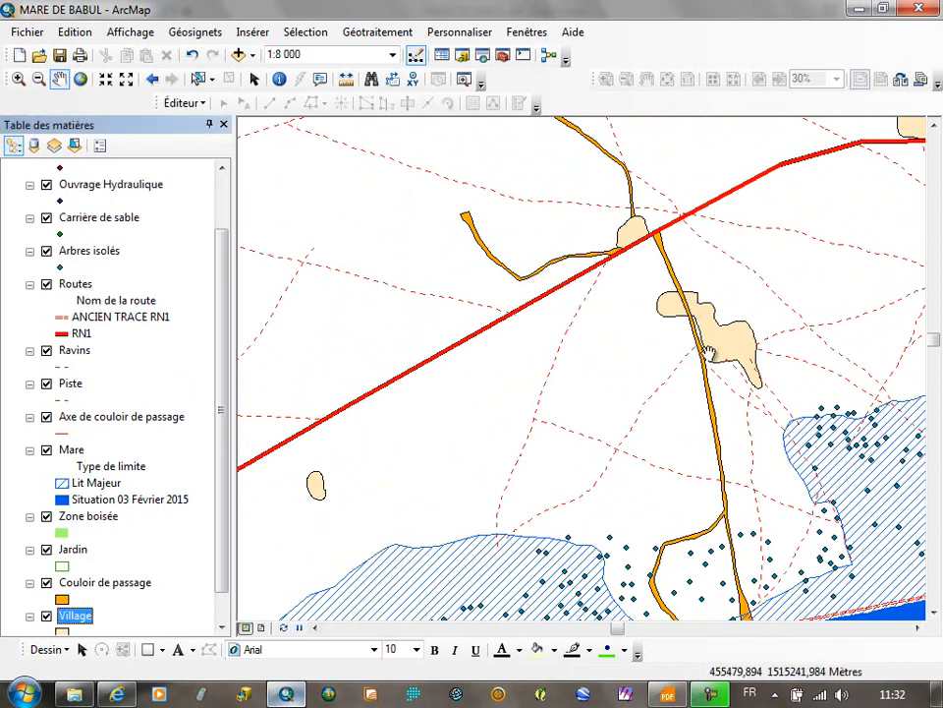
{"action": "left_click_drag", "start_coordinate": [714, 397], "coordinate": [595, 408]}
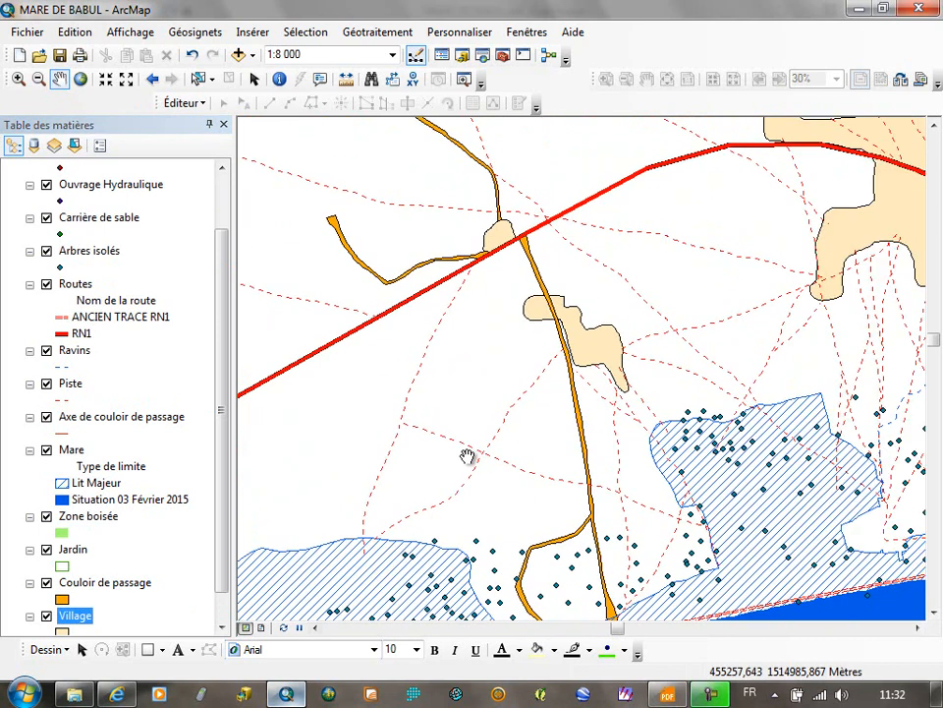
Switch to the PDF in Foxit Reader and examine the trees, roads, ravines and point symbols around the pond.
{"action": "left_click", "coordinate": [668, 694]}
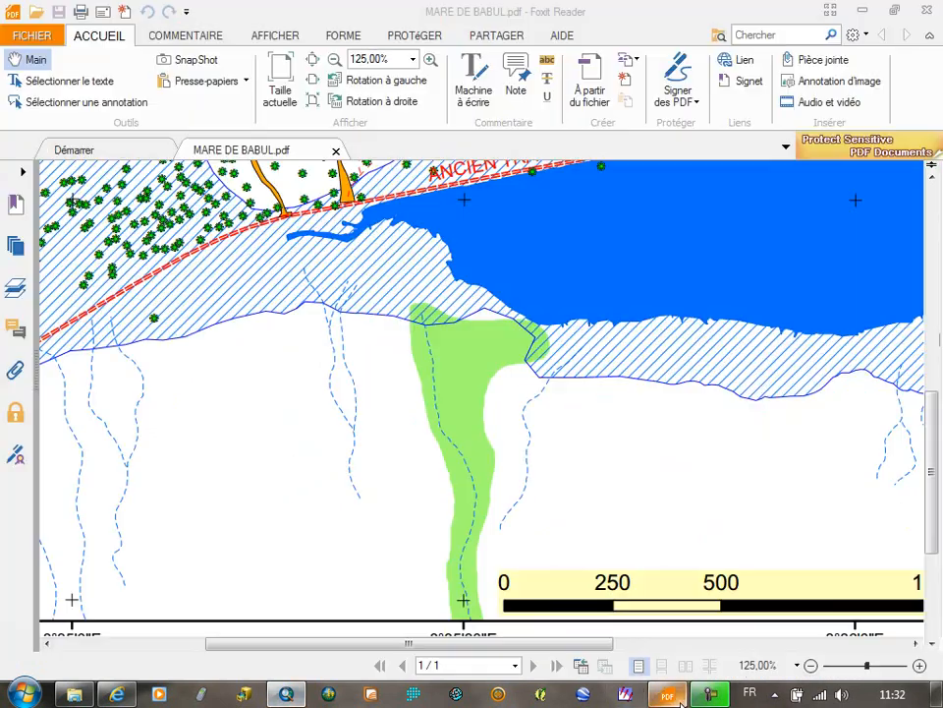
{"action": "left_click_drag", "start_coordinate": [363, 344], "coordinate": [515, 650]}
{"action": "left_click_drag", "start_coordinate": [457, 291], "coordinate": [516, 477]}
{"action": "left_click_drag", "start_coordinate": [490, 228], "coordinate": [530, 482]}
{"action": "left_click_drag", "start_coordinate": [576, 191], "coordinate": [346, 151]}
{"action": "left_click_drag", "start_coordinate": [442, 499], "coordinate": [443, 181]}
{"action": "left_click_drag", "start_coordinate": [499, 449], "coordinate": [651, 231]}
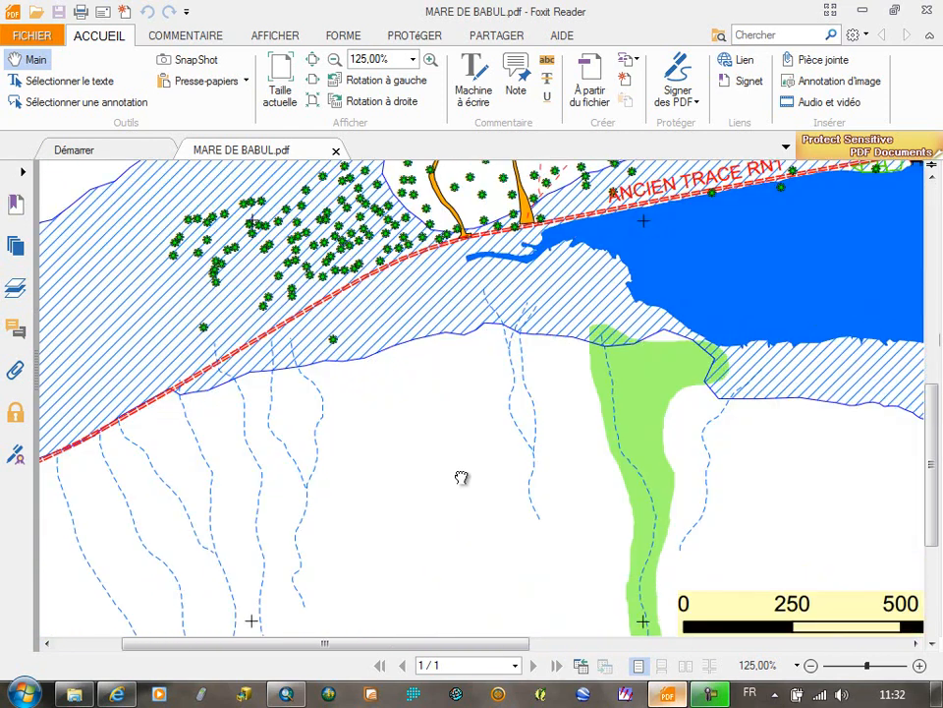
{"action": "left_click_drag", "start_coordinate": [463, 479], "coordinate": [701, 291]}
{"action": "left_click_drag", "start_coordinate": [573, 390], "coordinate": [627, 587]}
{"action": "scroll", "coordinate": [519, 458], "scroll_direction": "up", "scroll_amount": 3}
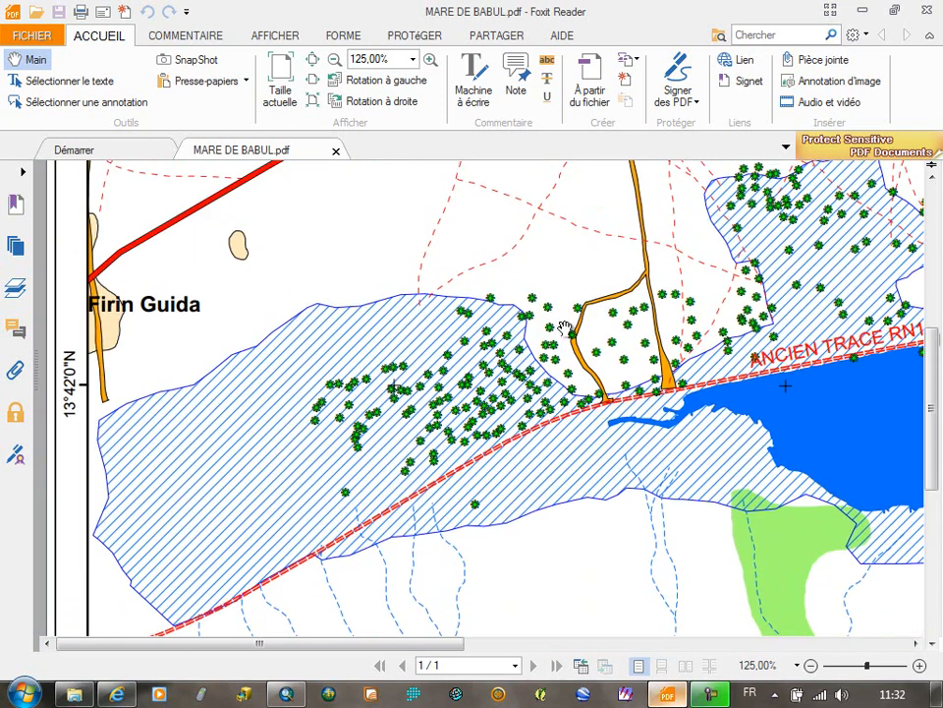
{"action": "left_click_drag", "start_coordinate": [764, 374], "coordinate": [487, 365]}
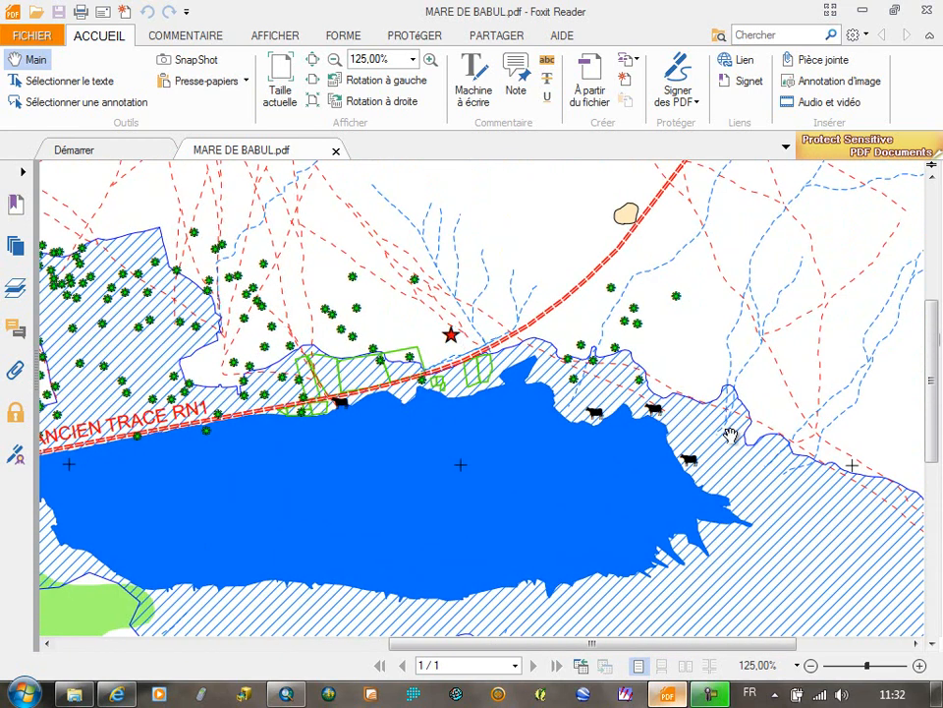
{"action": "left_click_drag", "start_coordinate": [690, 332], "coordinate": [449, 608]}
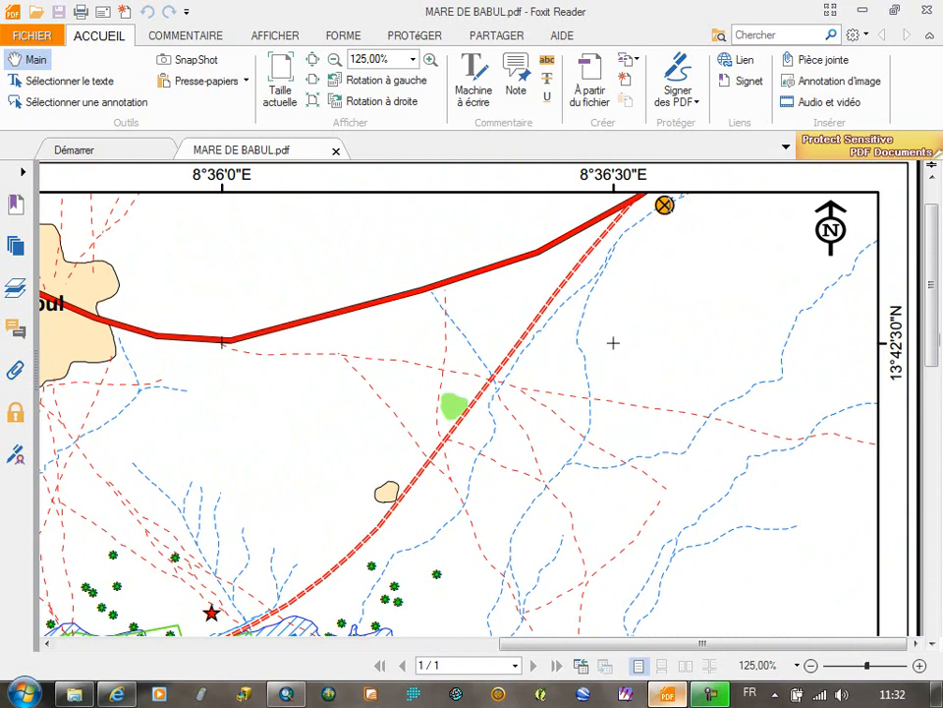
Read the point symbols in the legend of the reference PDF, and return to ArcMap.
{"action": "left_click_drag", "start_coordinate": [384, 524], "coordinate": [857, 211]}
{"action": "left_click_drag", "start_coordinate": [425, 459], "coordinate": [910, 253]}
{"action": "left_click_drag", "start_coordinate": [251, 604], "coordinate": [325, 355]}
{"action": "scroll", "coordinate": [431, 354], "scroll_direction": "up", "scroll_amount": 3}
{"action": "scroll", "coordinate": [446, 381], "scroll_direction": "down", "scroll_amount": 2}
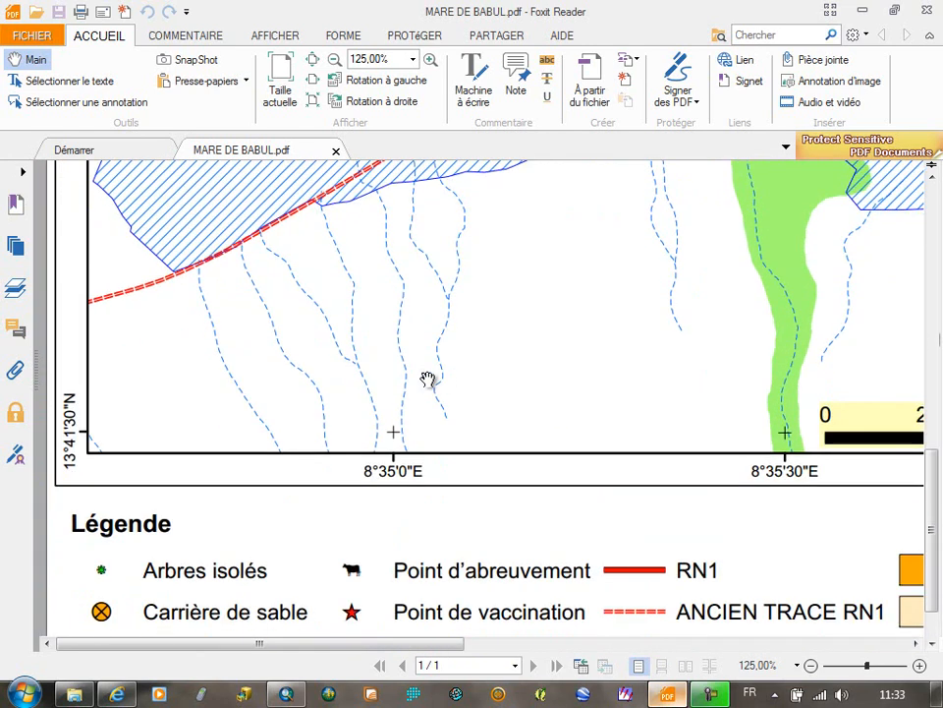
{"action": "scroll", "coordinate": [303, 334], "scroll_direction": "down", "scroll_amount": 1}
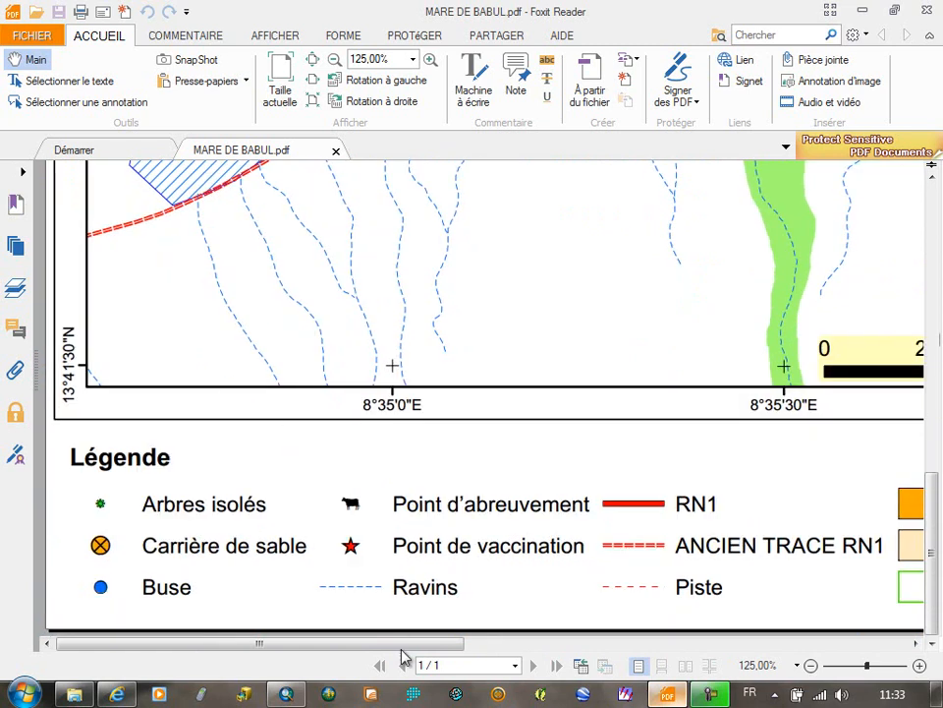
{"action": "left_click", "coordinate": [286, 694]}
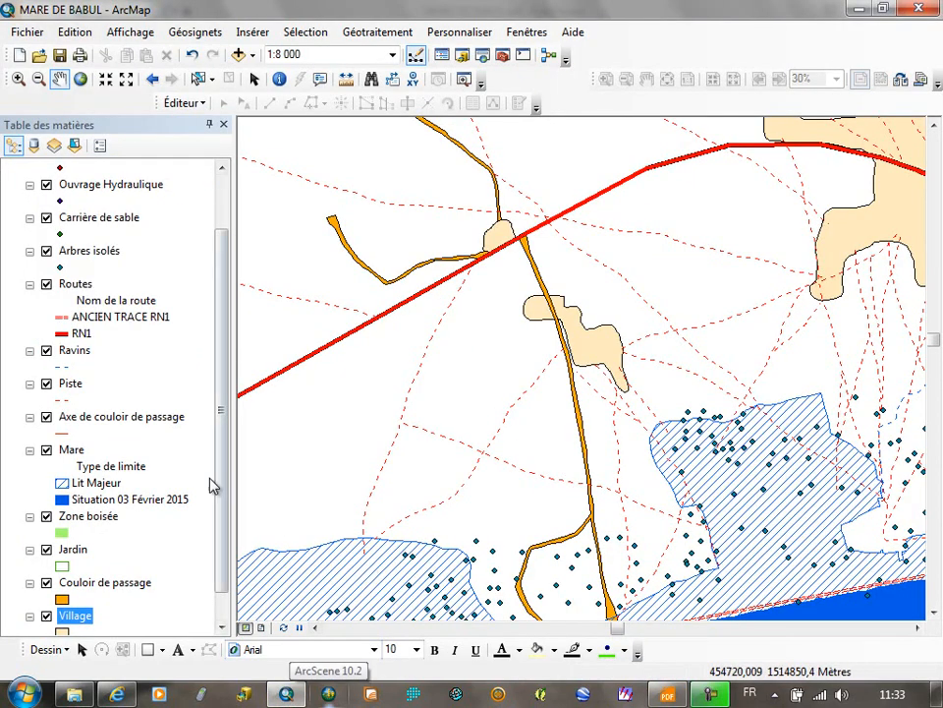
Symbolise the Point de vaccination layer with the Etoile 3 marker in red.
{"action": "left_click_drag", "start_coordinate": [224, 316], "coordinate": [225, 219]}
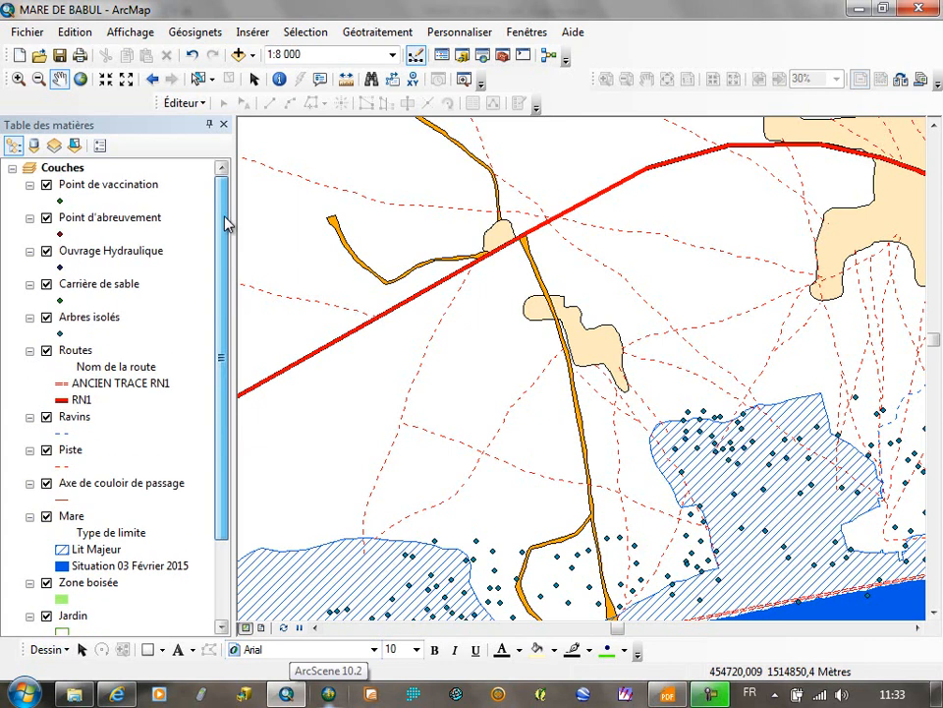
{"action": "left_click", "coordinate": [61, 203]}
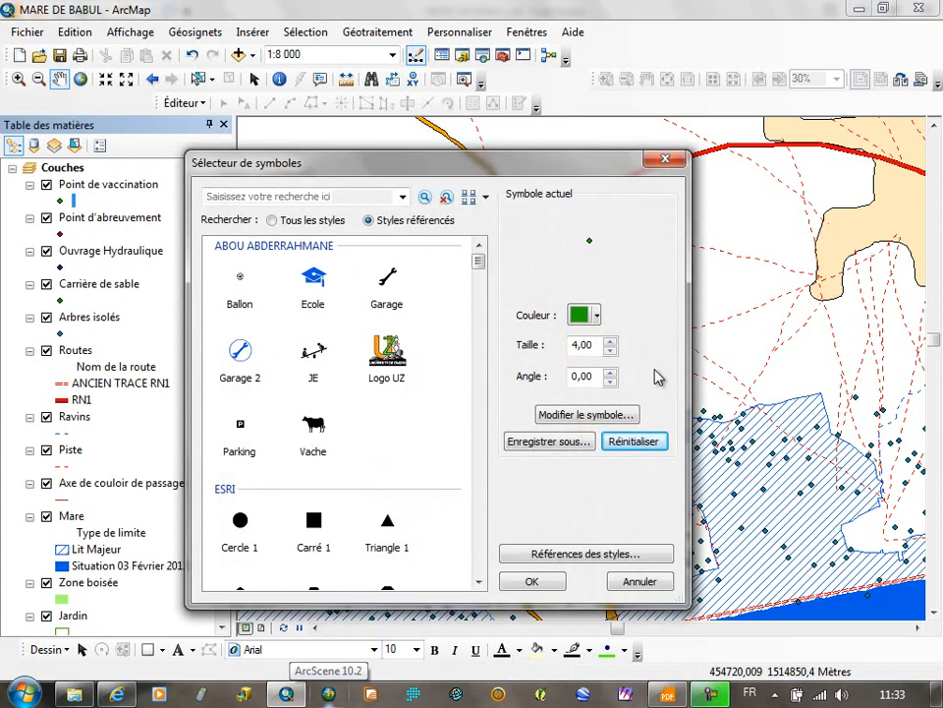
{"action": "left_click_drag", "start_coordinate": [482, 250], "coordinate": [482, 308]}
{"action": "left_click", "coordinate": [413, 321]}
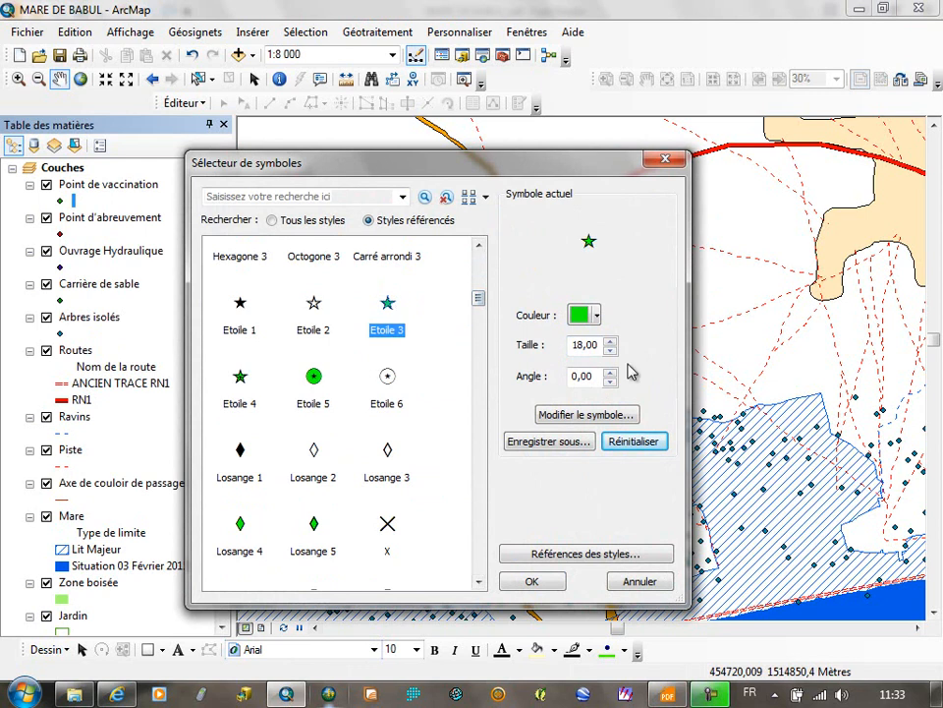
{"action": "left_click", "coordinate": [597, 316]}
{"action": "left_click", "coordinate": [595, 397]}
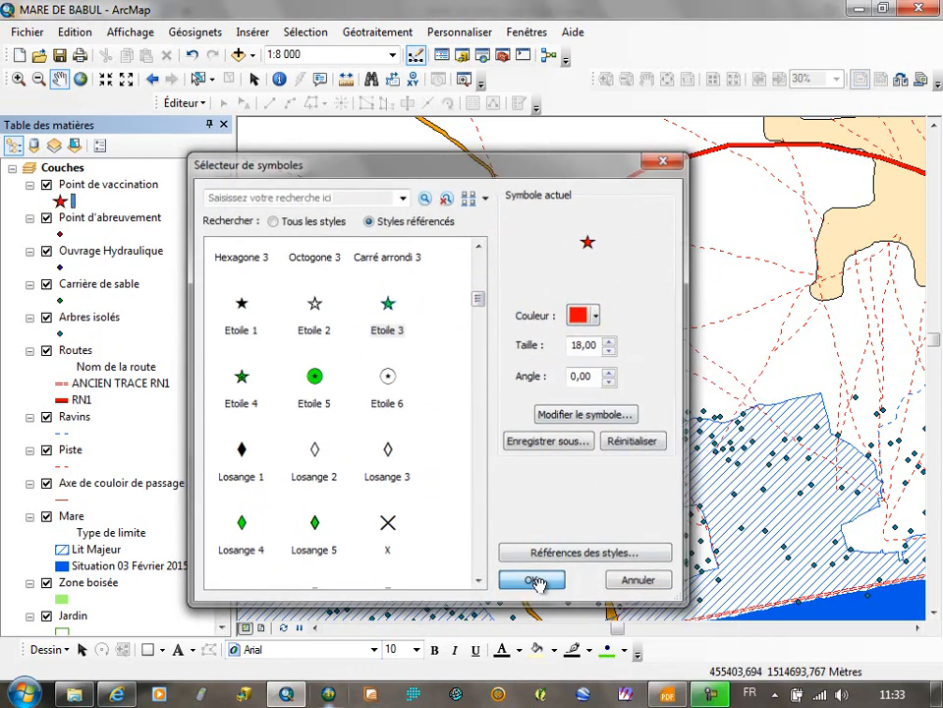
{"action": "left_click", "coordinate": [539, 583]}
Check the watering-point symbol in the PDF legend in Foxit Reader, and symbolise ArcMap's Point d'abreuvement layer with the Vache marker at size 18.
{"action": "left_click", "coordinate": [667, 695]}
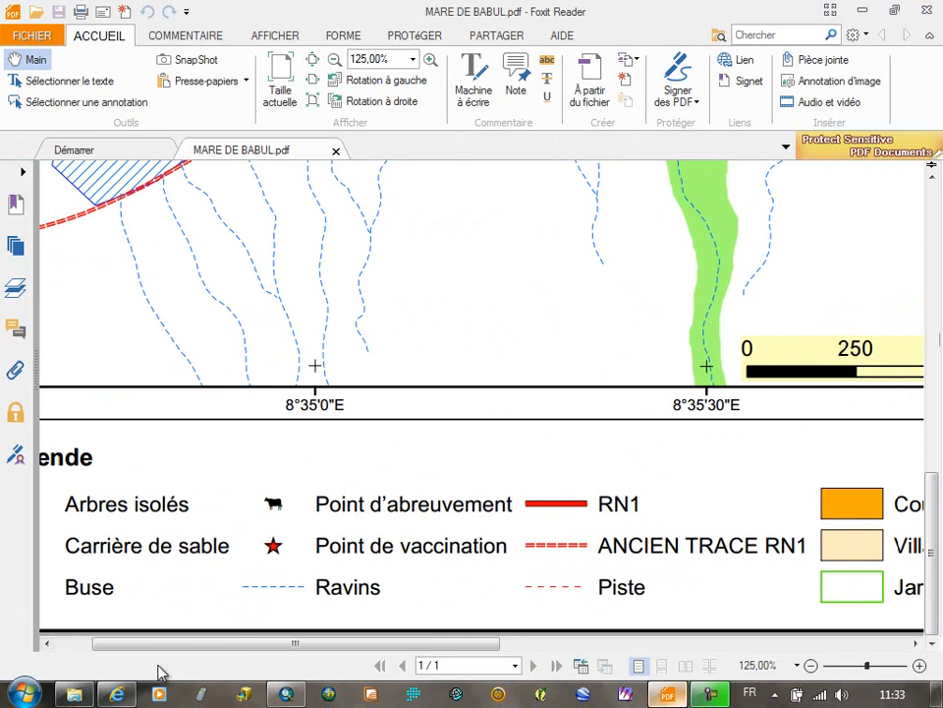
{"action": "left_click", "coordinate": [282, 694]}
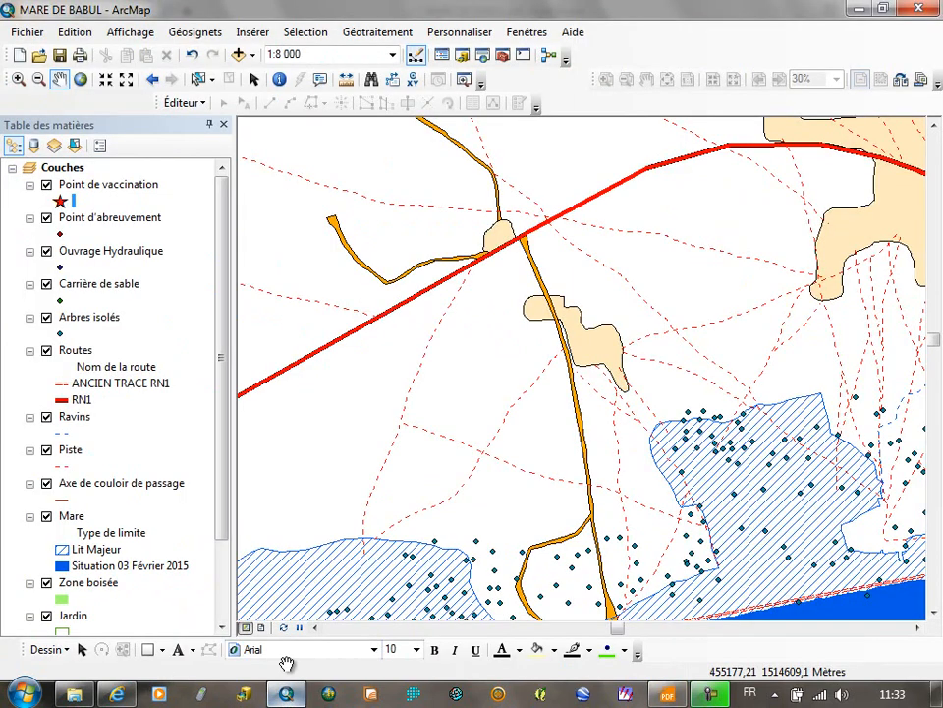
{"action": "left_click", "coordinate": [61, 234]}
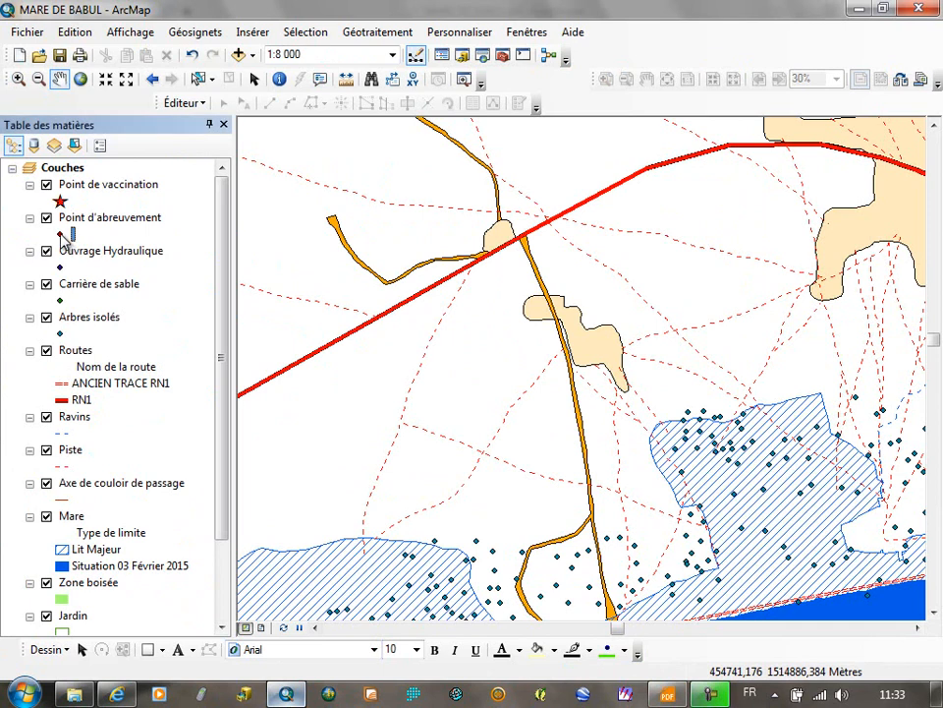
{"action": "left_click", "coordinate": [315, 434]}
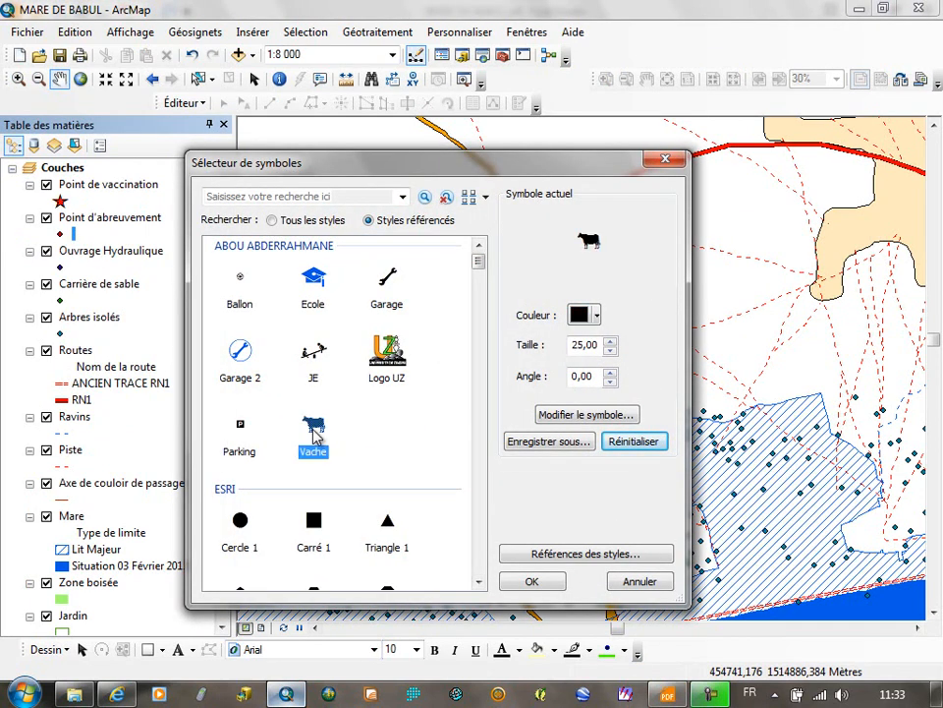
{"action": "left_click", "coordinate": [609, 351]}
{"action": "left_click", "coordinate": [610, 352]}
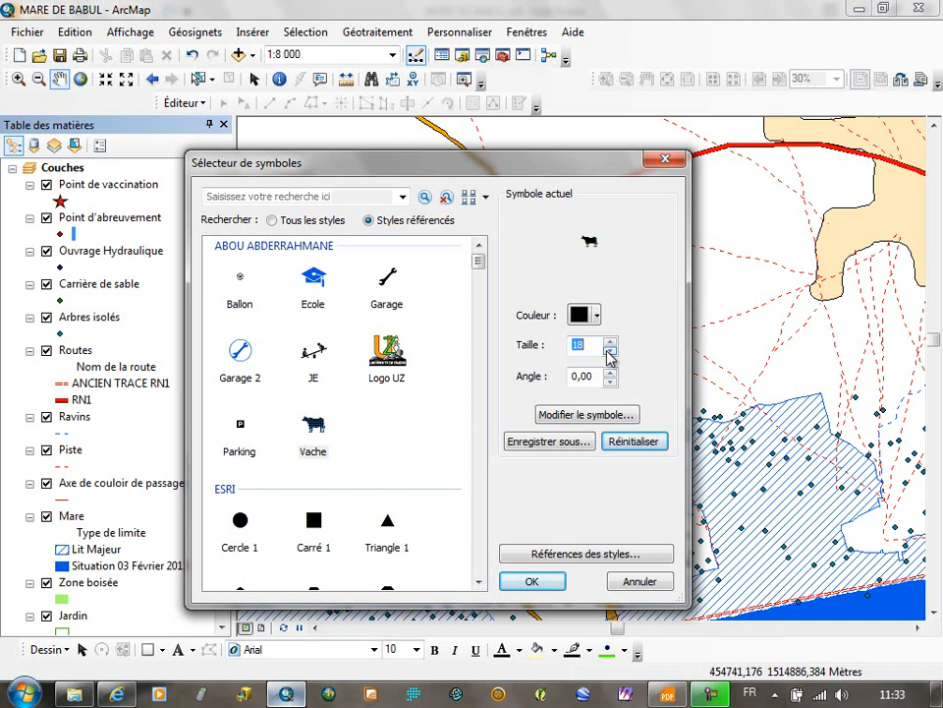
{"action": "left_click", "coordinate": [532, 581]}
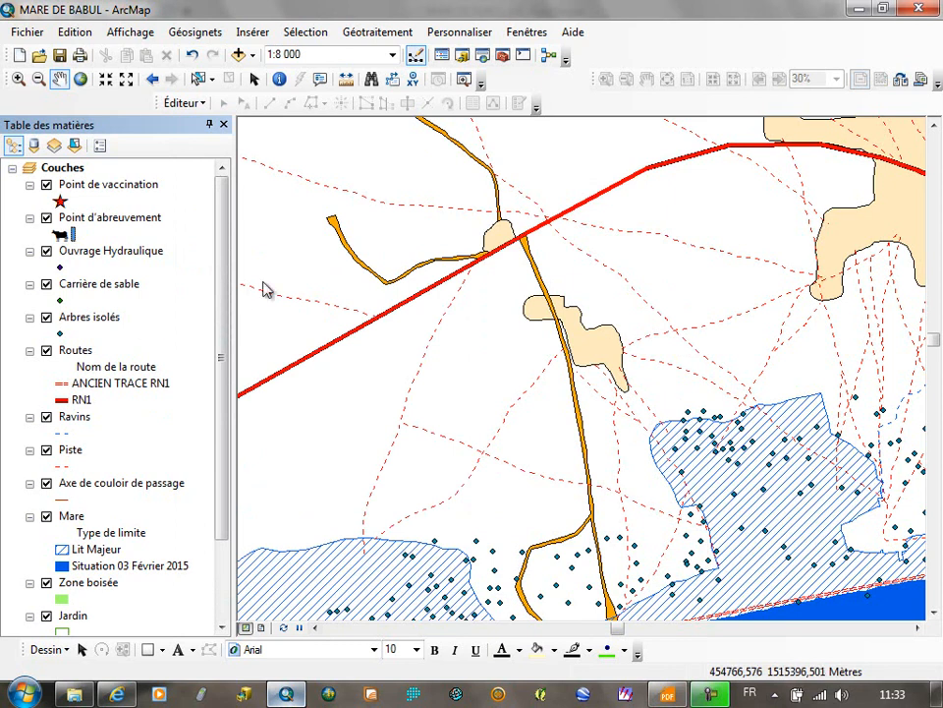
Symbolise the Ouvrage Hydraulique layer with the Cercle 2 marker in blue at size 13.
{"action": "left_click", "coordinate": [60, 267]}
{"action": "scroll", "coordinate": [485, 296], "scroll_direction": "down", "scroll_amount": 5}
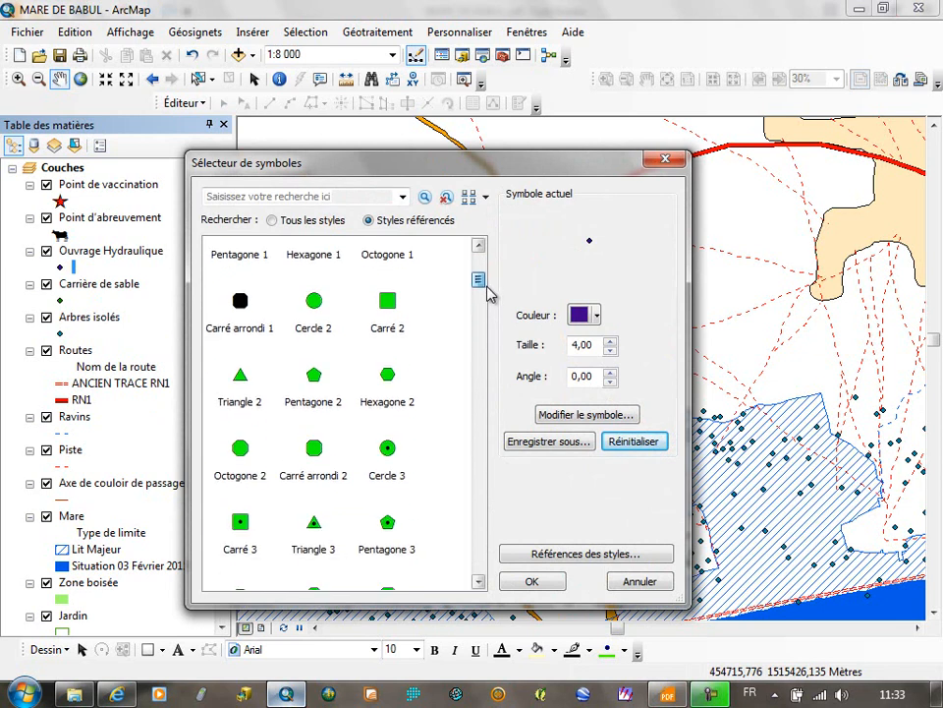
{"action": "left_click", "coordinate": [313, 301]}
{"action": "left_click", "coordinate": [597, 314]}
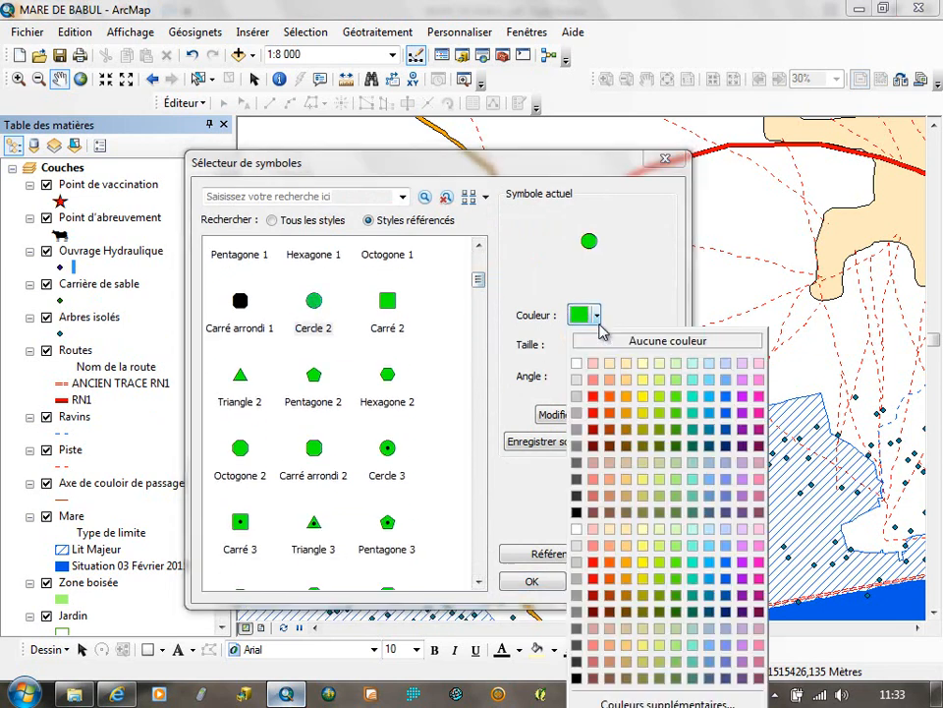
{"action": "left_click", "coordinate": [725, 397]}
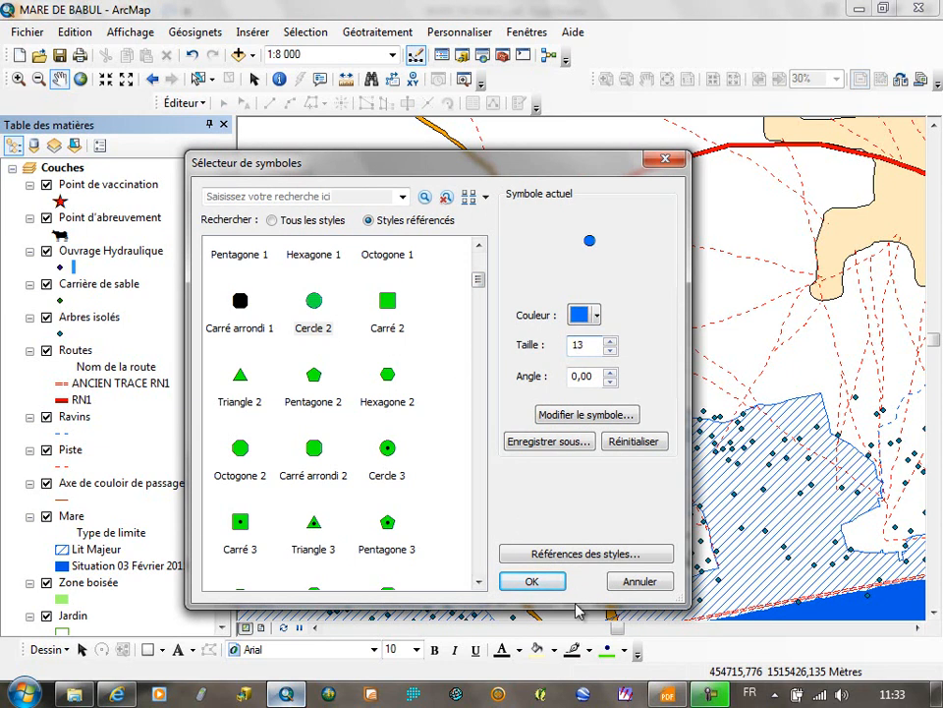
{"action": "left_click", "coordinate": [538, 582]}
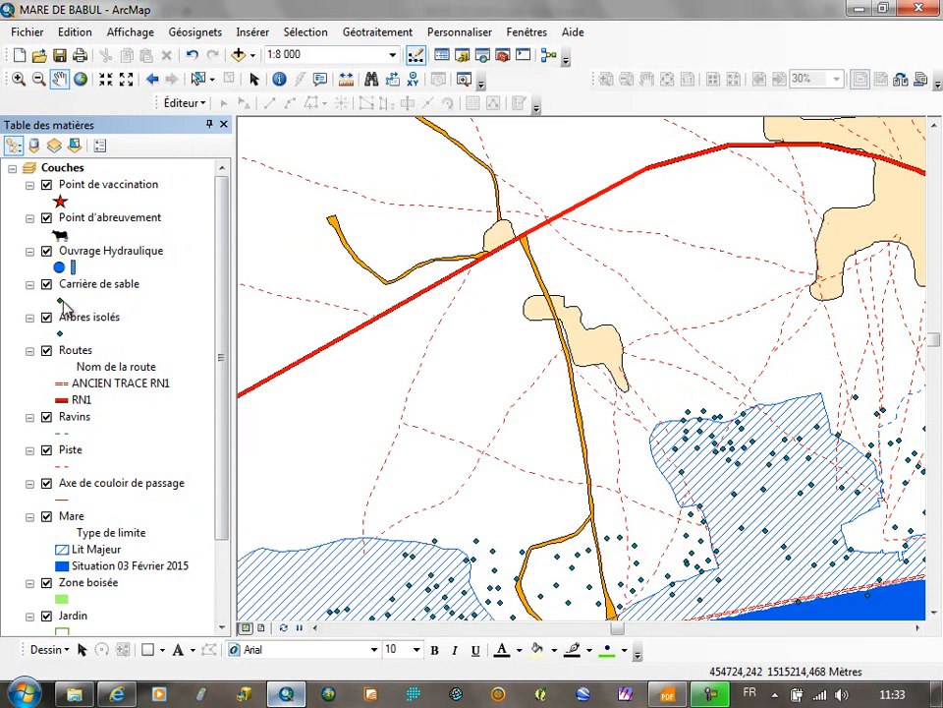
Check the sand-quarry symbol in the PDF in Foxit Reader, and symbolise ArcMap's Carrière de sable layer with the Cercle 13 marker in orange.
{"action": "left_click", "coordinate": [60, 333]}
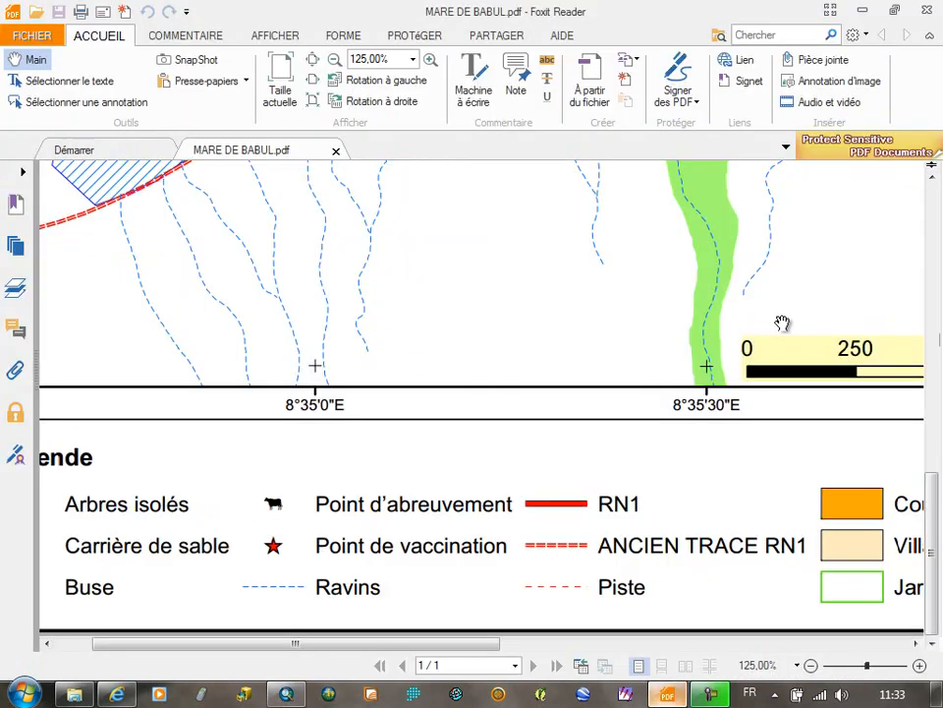
{"action": "scroll", "coordinate": [414, 363], "scroll_direction": "up", "scroll_amount": 5}
{"action": "scroll", "coordinate": [414, 364], "scroll_direction": "up", "scroll_amount": 10}
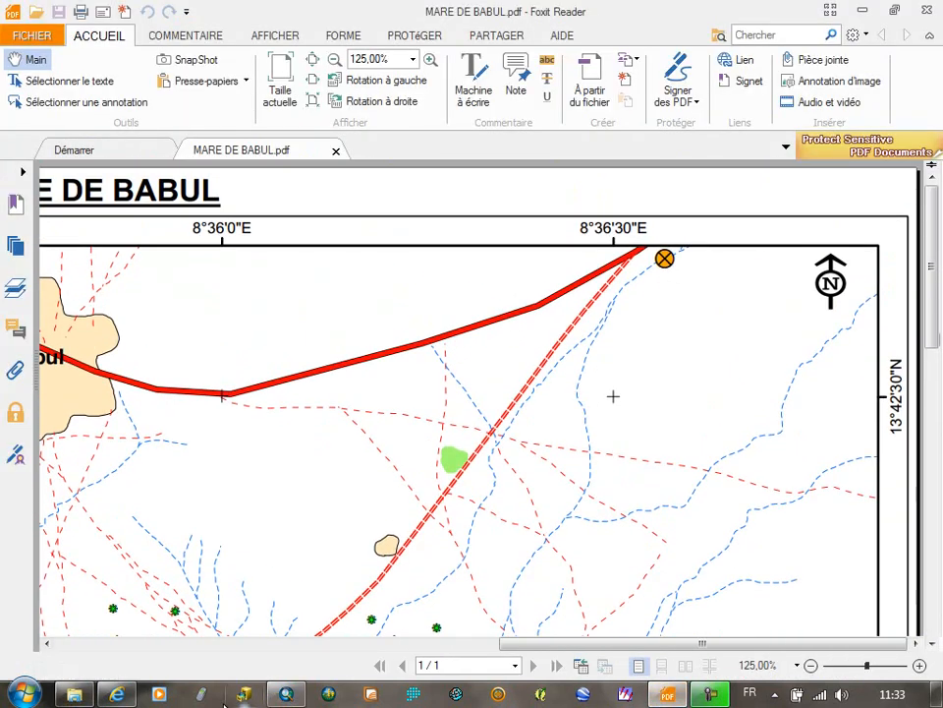
{"action": "left_click", "coordinate": [286, 695]}
{"action": "left_click_drag", "start_coordinate": [479, 262], "coordinate": [490, 354]}
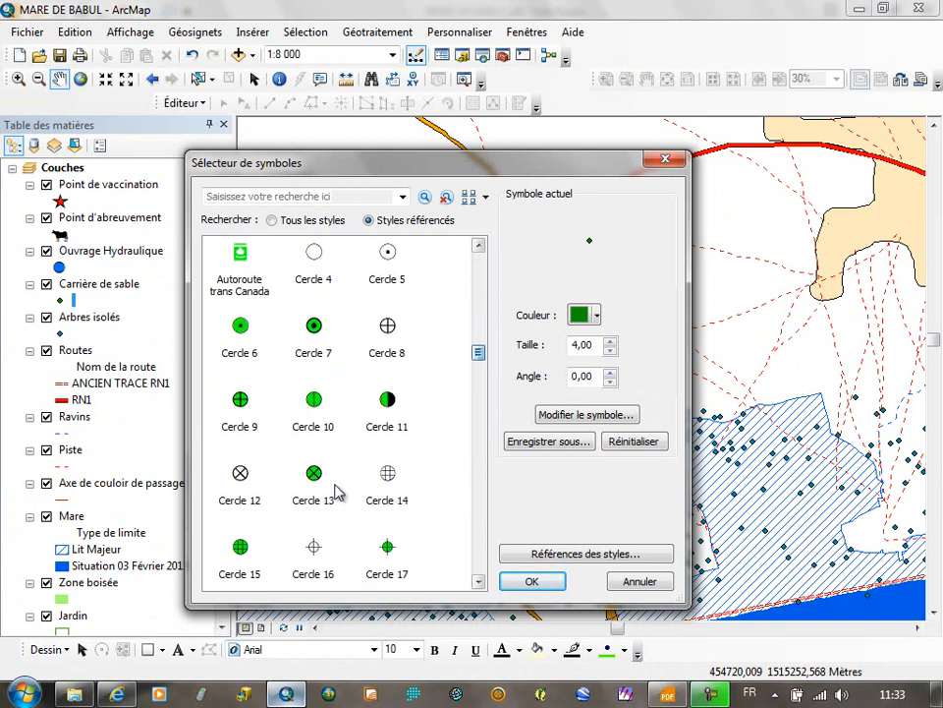
{"action": "left_click", "coordinate": [315, 475]}
{"action": "left_click", "coordinate": [596, 315]}
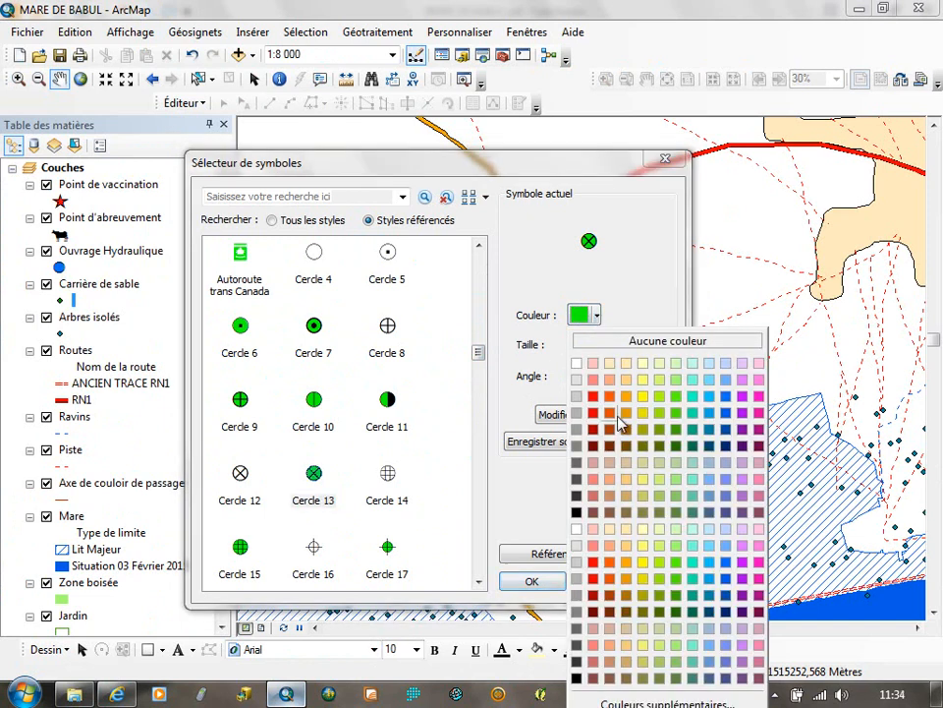
{"action": "left_click", "coordinate": [626, 397]}
{"action": "left_click", "coordinate": [530, 582]}
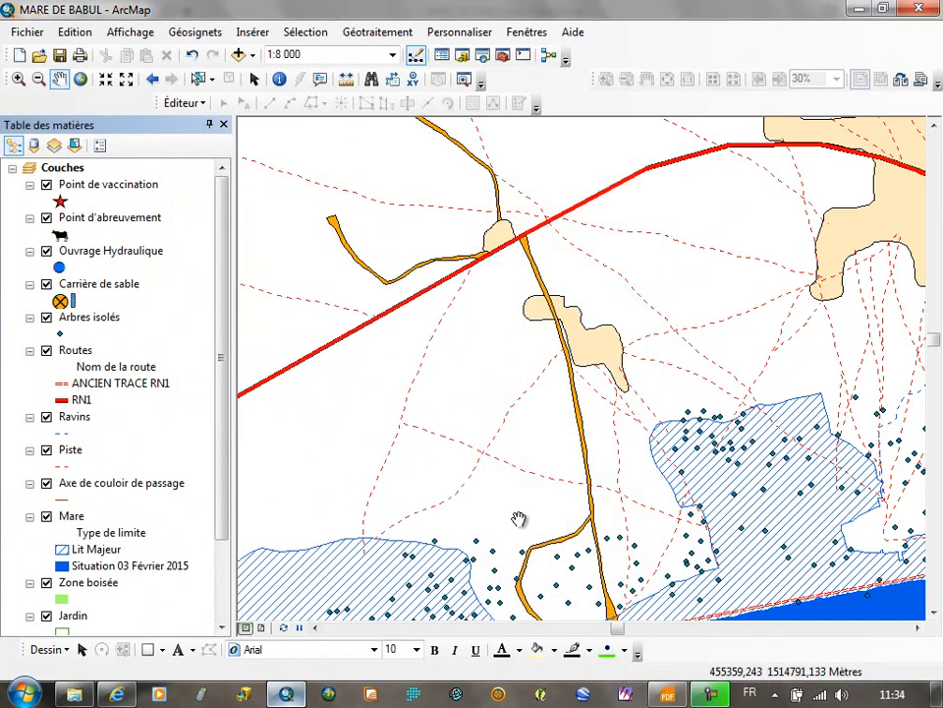
Reduce the Carrière de sable marker to size 14.
{"action": "left_click", "coordinate": [57, 303]}
{"action": "left_click", "coordinate": [610, 351]}
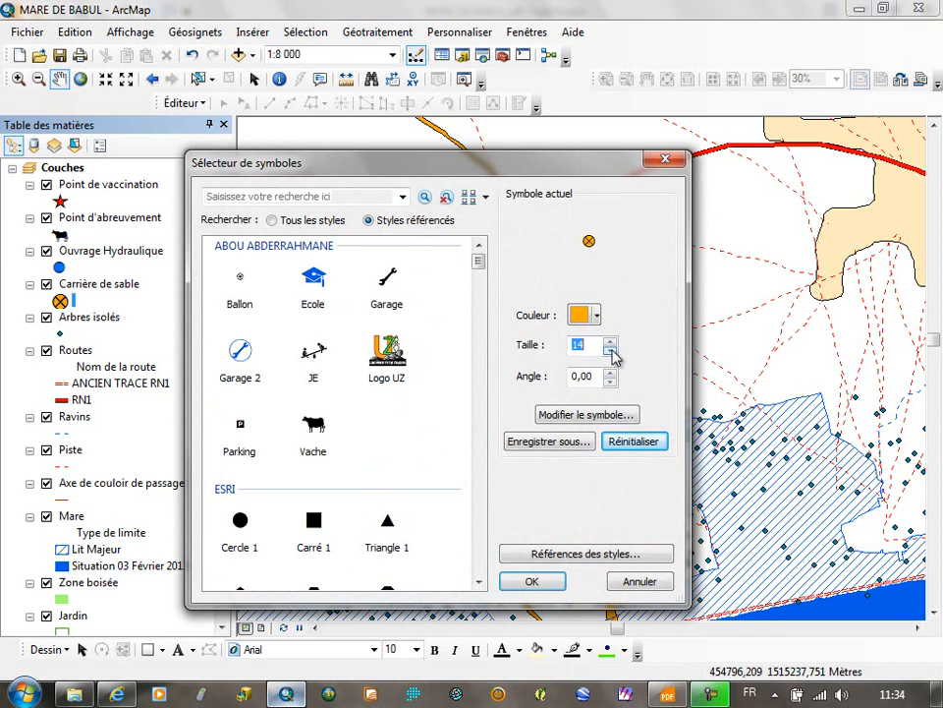
{"action": "left_click", "coordinate": [532, 581]}
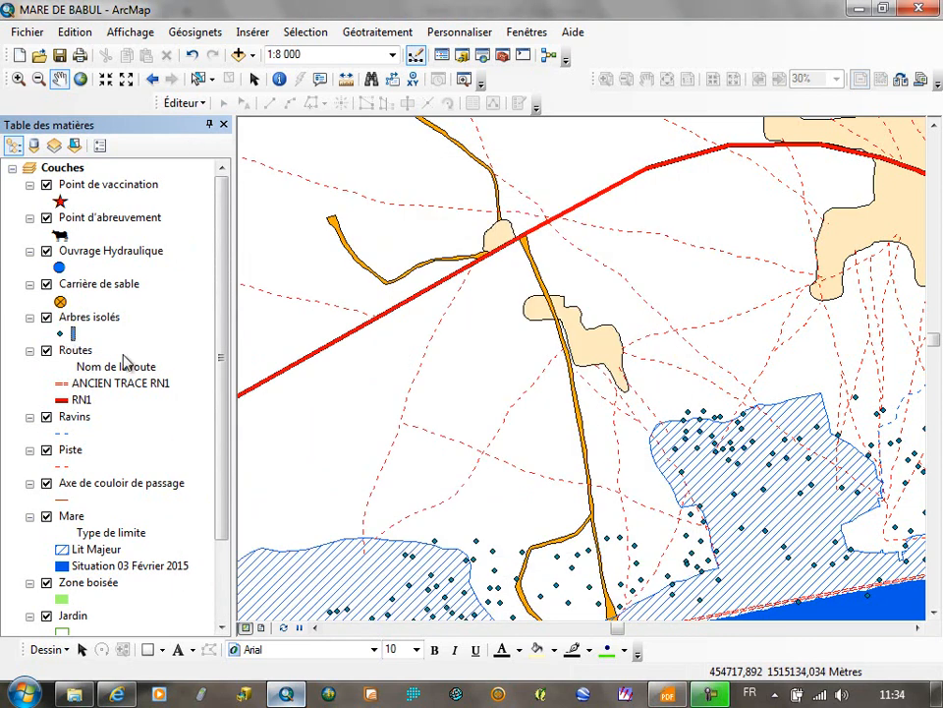
Check the isolated-tree symbol in the PDF in Foxit Reader, and symbolise ArcMap's Arbres isolés layer with the Astérisque 2 marker at size 14.
{"action": "left_click", "coordinate": [670, 695]}
{"action": "left_click_drag", "start_coordinate": [322, 517], "coordinate": [466, 433]}
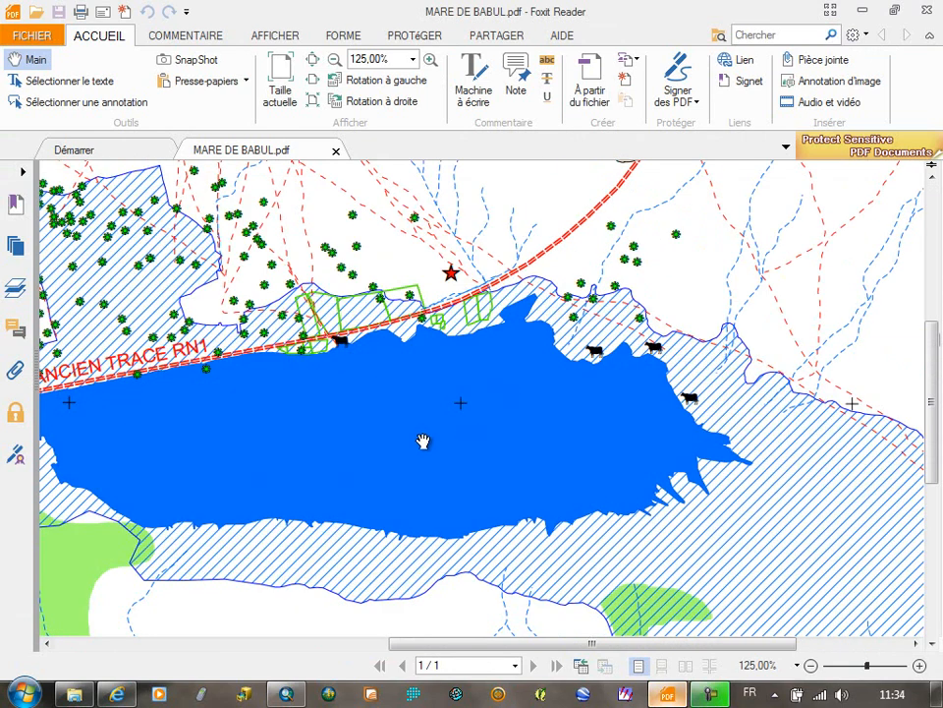
{"action": "scroll", "coordinate": [311, 245], "scroll_direction": "up", "scroll_amount": 3}
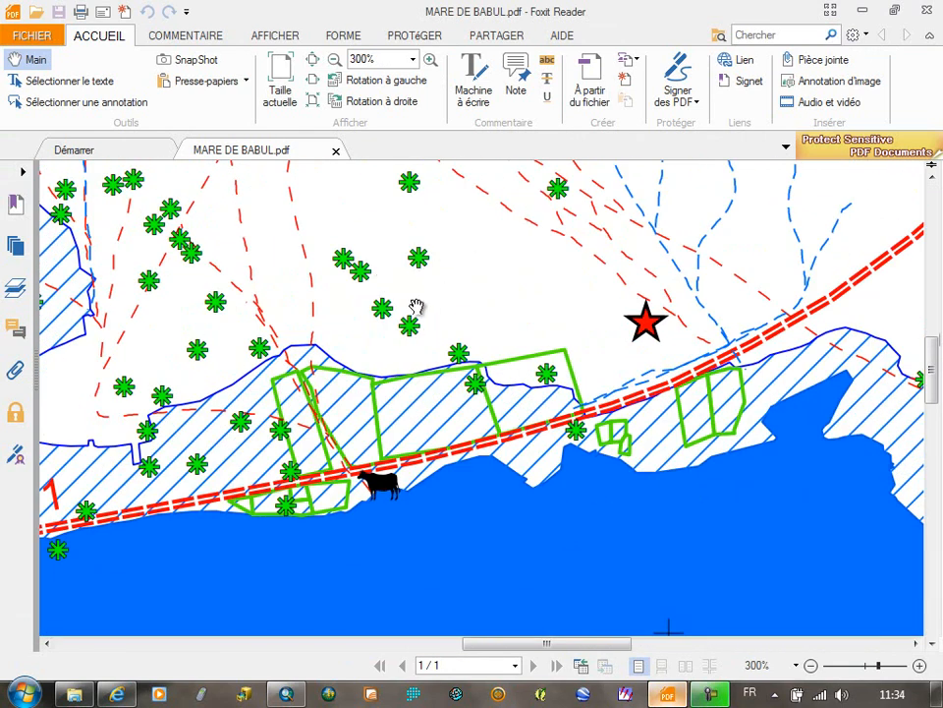
{"action": "key", "text": "alt+Tab"}
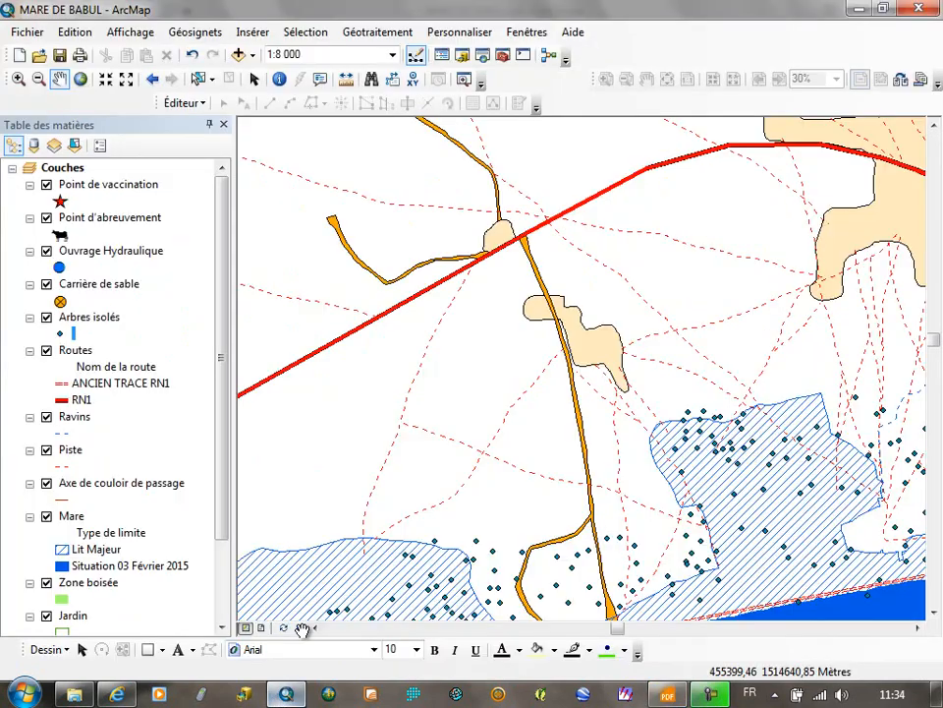
{"action": "left_click", "coordinate": [63, 336]}
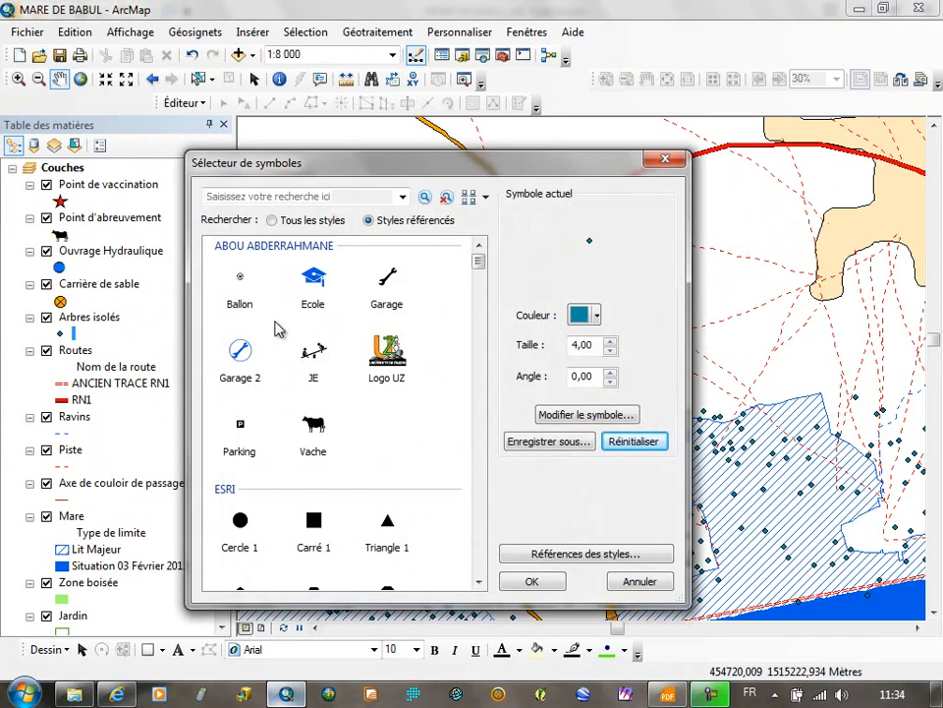
{"action": "left_click_drag", "start_coordinate": [478, 260], "coordinate": [482, 334]}
{"action": "left_click", "coordinate": [389, 289]}
{"action": "left_click_drag", "start_coordinate": [600, 346], "coordinate": [478, 344]}
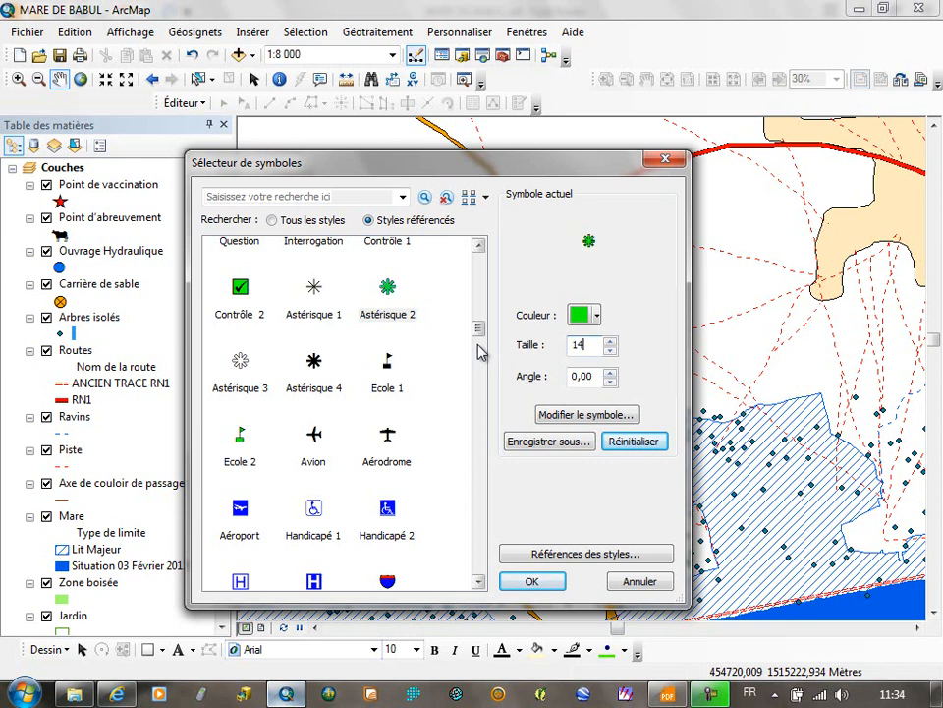
{"action": "left_click", "coordinate": [521, 583]}
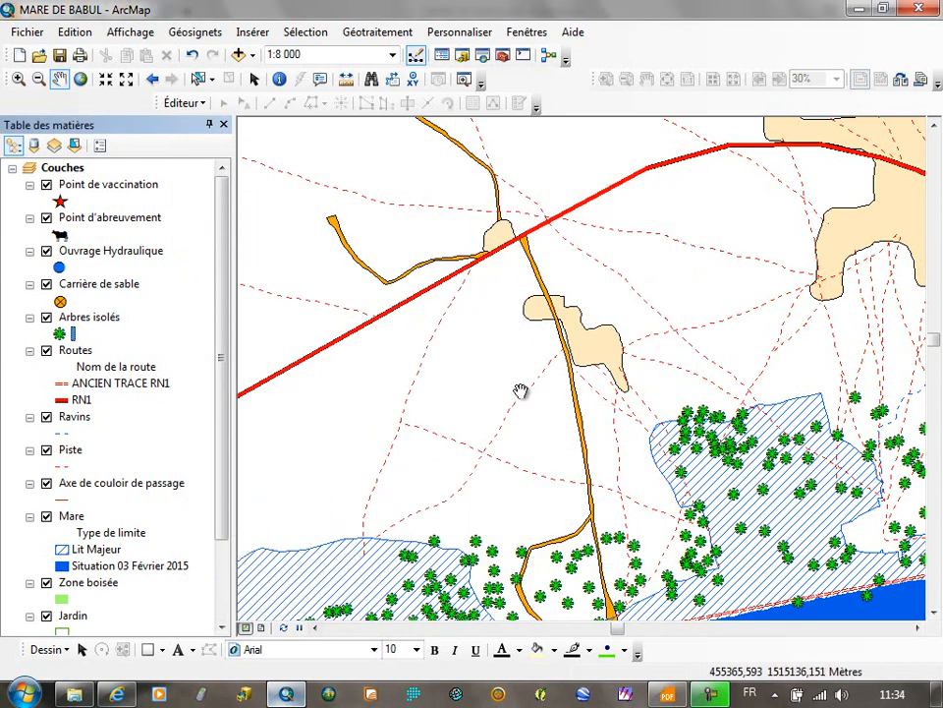
Examine the newly symbolised point layers across the whole map around the pond and villages.
{"action": "scroll", "coordinate": [521, 395], "scroll_direction": "down", "scroll_amount": 2}
{"action": "scroll", "coordinate": [521, 398], "scroll_direction": "up", "scroll_amount": 3}
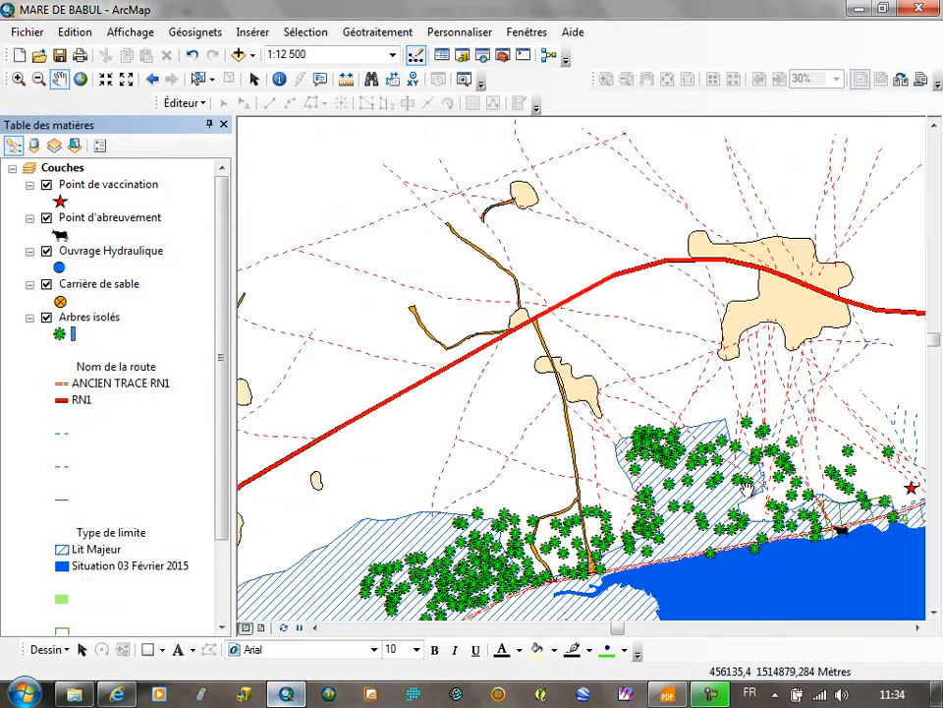
{"action": "left_click_drag", "start_coordinate": [497, 402], "coordinate": [499, 402]}
{"action": "left_click_drag", "start_coordinate": [823, 564], "coordinate": [624, 499]}
{"action": "left_click_drag", "start_coordinate": [539, 456], "coordinate": [792, 590]}
{"action": "left_click_drag", "start_coordinate": [517, 263], "coordinate": [698, 472]}
{"action": "left_click_drag", "start_coordinate": [712, 349], "coordinate": [447, 288]}
{"action": "left_click_drag", "start_coordinate": [673, 374], "coordinate": [521, 534]}
{"action": "left_click_drag", "start_coordinate": [493, 444], "coordinate": [609, 203]}
{"action": "left_click_drag", "start_coordinate": [570, 393], "coordinate": [501, 301]}
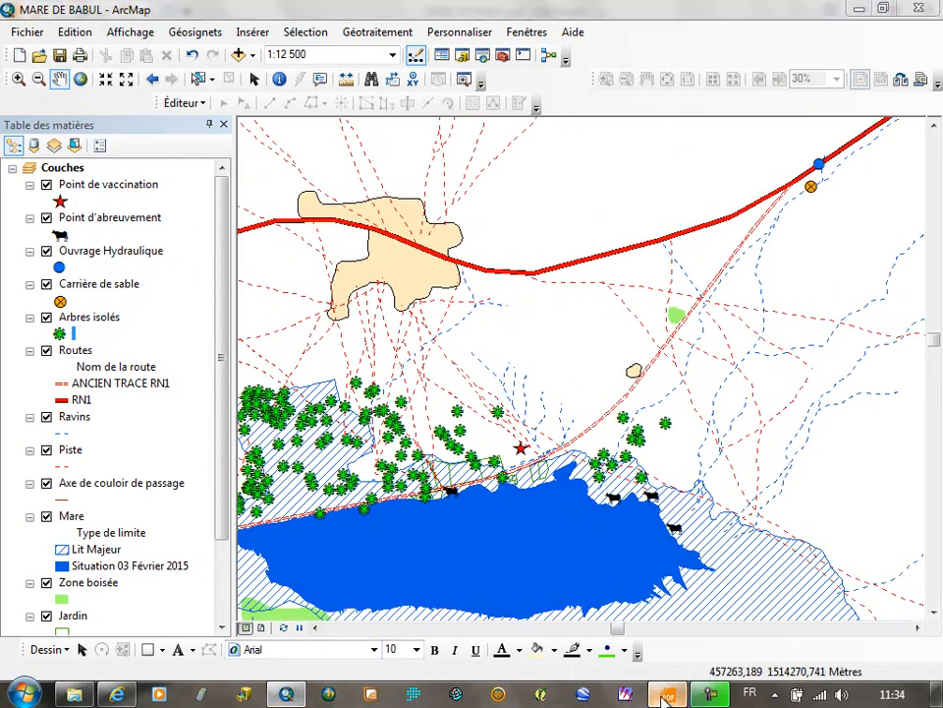
Switch to the PDF in Foxit Reader, examine how the roads and villages are labelled, and return to ArcMap.
{"action": "left_click", "coordinate": [668, 694]}
{"action": "mouse_move", "coordinate": [668, 629]}
{"action": "left_mouse_down"}
{"action": "mouse_move", "coordinate": [741, 592]}
{"action": "mouse_move", "coordinate": [232, 422]}
{"action": "mouse_move", "coordinate": [590, 547]}
{"action": "mouse_move", "coordinate": [386, 421]}
{"action": "left_mouse_up"}
{"action": "left_click_drag", "start_coordinate": [336, 389], "coordinate": [330, 391]}
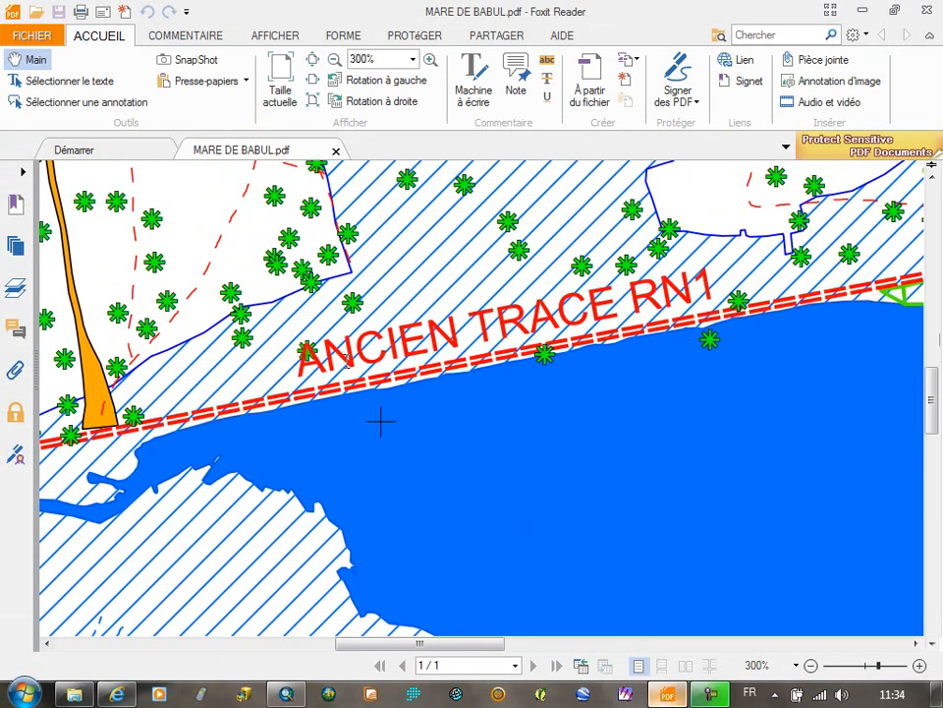
{"action": "mouse_move", "coordinate": [470, 241]}
{"action": "left_mouse_down"}
{"action": "mouse_move", "coordinate": [549, 393]}
{"action": "mouse_move", "coordinate": [617, 569]}
{"action": "left_mouse_up"}
{"action": "mouse_move", "coordinate": [320, 226]}
{"action": "left_mouse_down"}
{"action": "mouse_move", "coordinate": [519, 563]}
{"action": "mouse_move", "coordinate": [569, 564]}
{"action": "mouse_move", "coordinate": [101, 491]}
{"action": "mouse_move", "coordinate": [773, 490]}
{"action": "mouse_move", "coordinate": [65, 448]}
{"action": "left_mouse_up"}
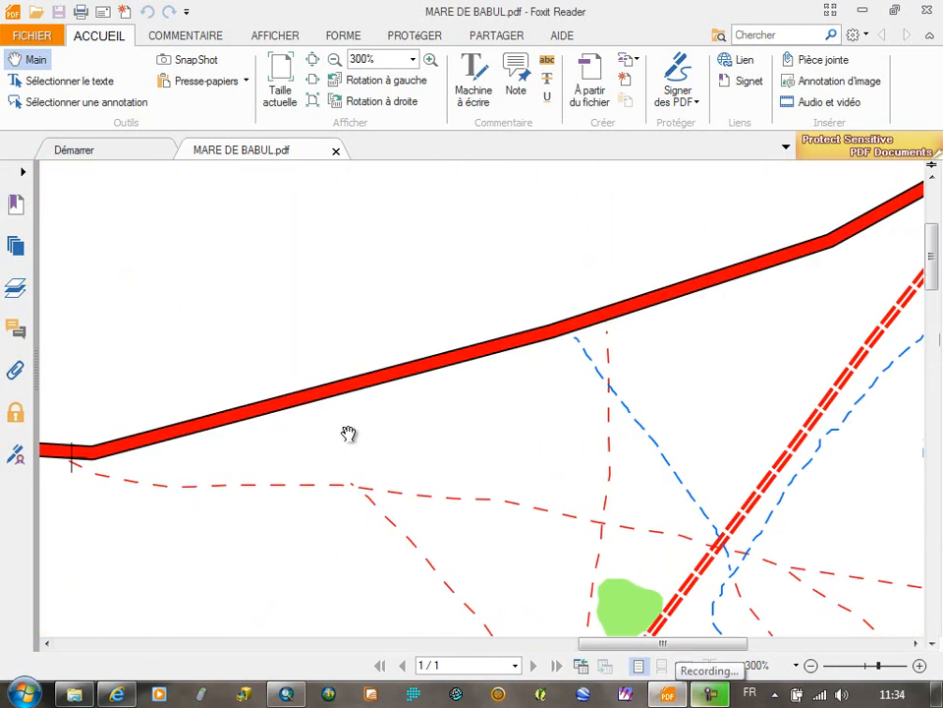
{"action": "scroll", "coordinate": [371, 433], "scroll_direction": "down", "scroll_amount": 2}
{"action": "left_click_drag", "start_coordinate": [108, 521], "coordinate": [697, 452]}
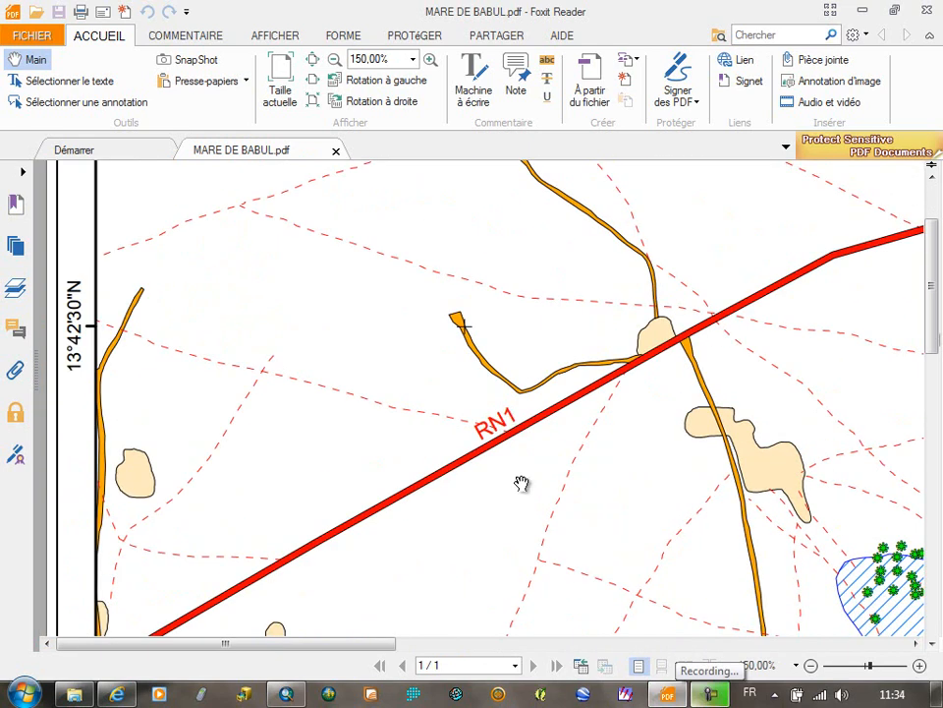
{"action": "left_click_drag", "start_coordinate": [625, 381], "coordinate": [561, 413]}
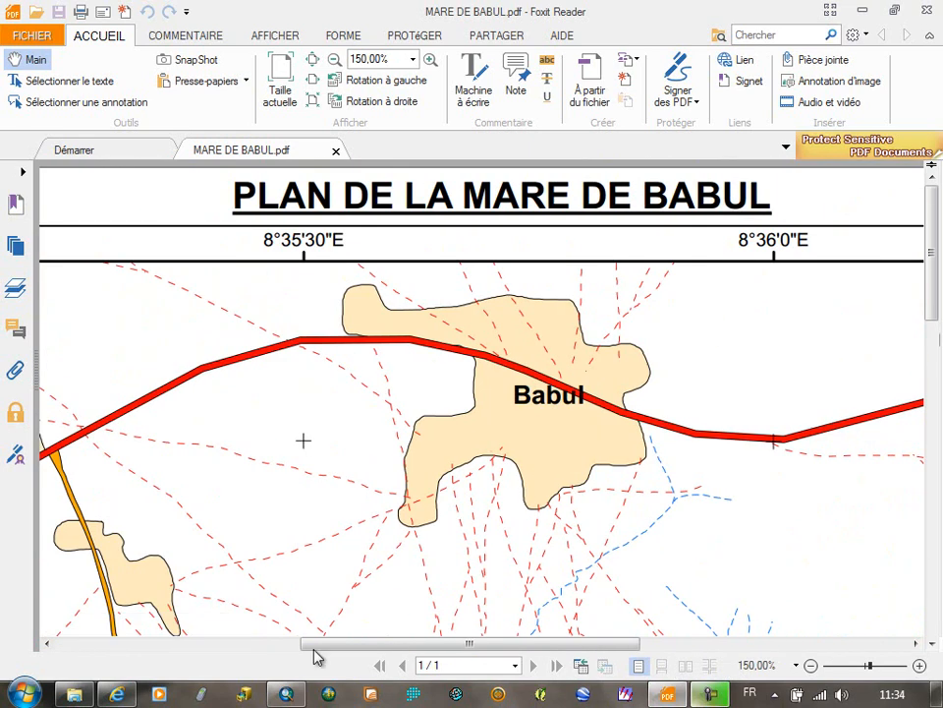
{"action": "left_click", "coordinate": [287, 694]}
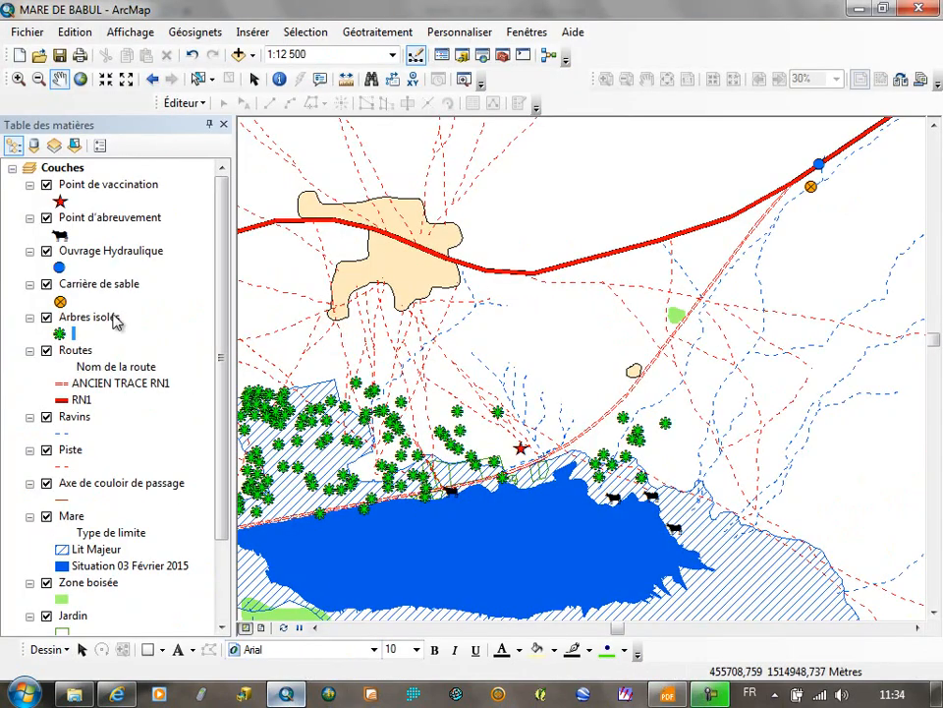
Label the Village layer's features with the Nom field in bold Arial at size 16.
{"action": "scroll", "coordinate": [106, 546], "scroll_direction": "down", "scroll_amount": 2}
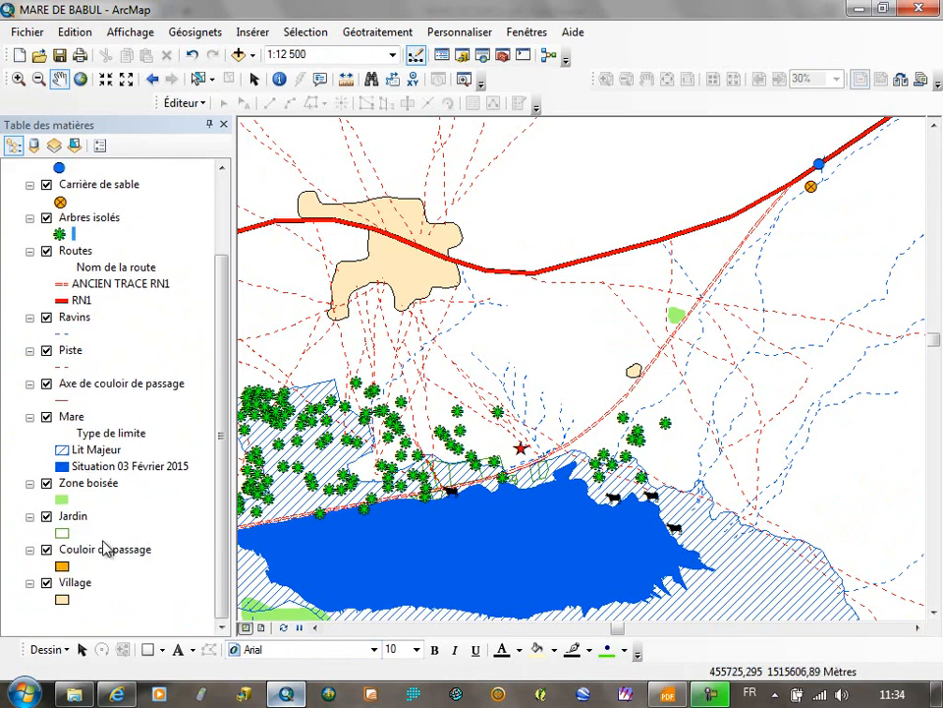
{"action": "double_click", "coordinate": [76, 583]}
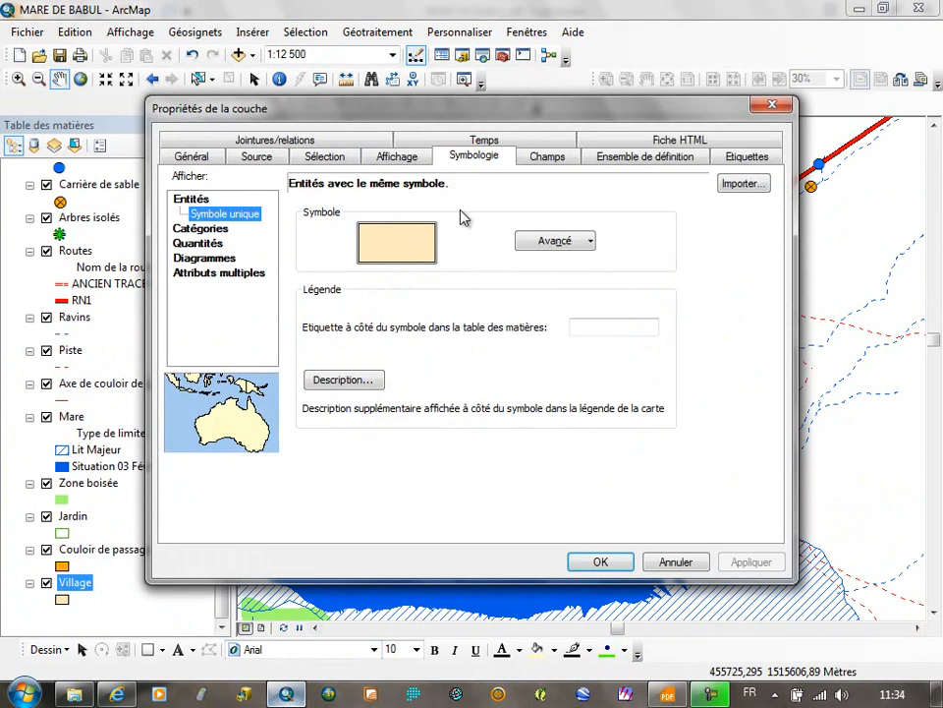
{"action": "left_click", "coordinate": [749, 156]}
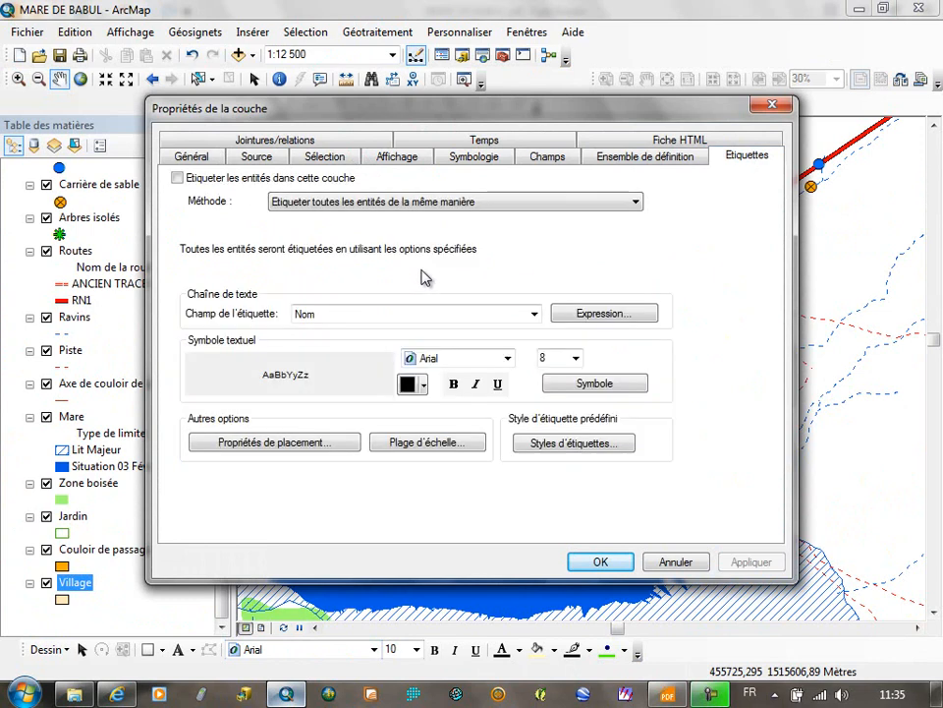
{"action": "left_click", "coordinate": [177, 179]}
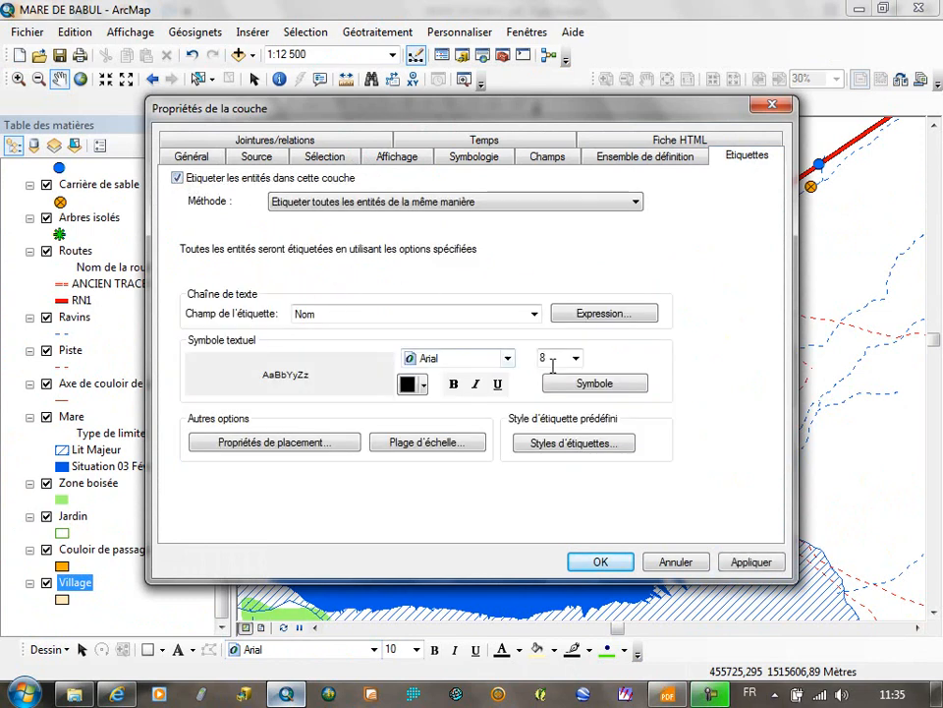
{"action": "left_click", "coordinate": [575, 357]}
{"action": "left_click", "coordinate": [548, 448]}
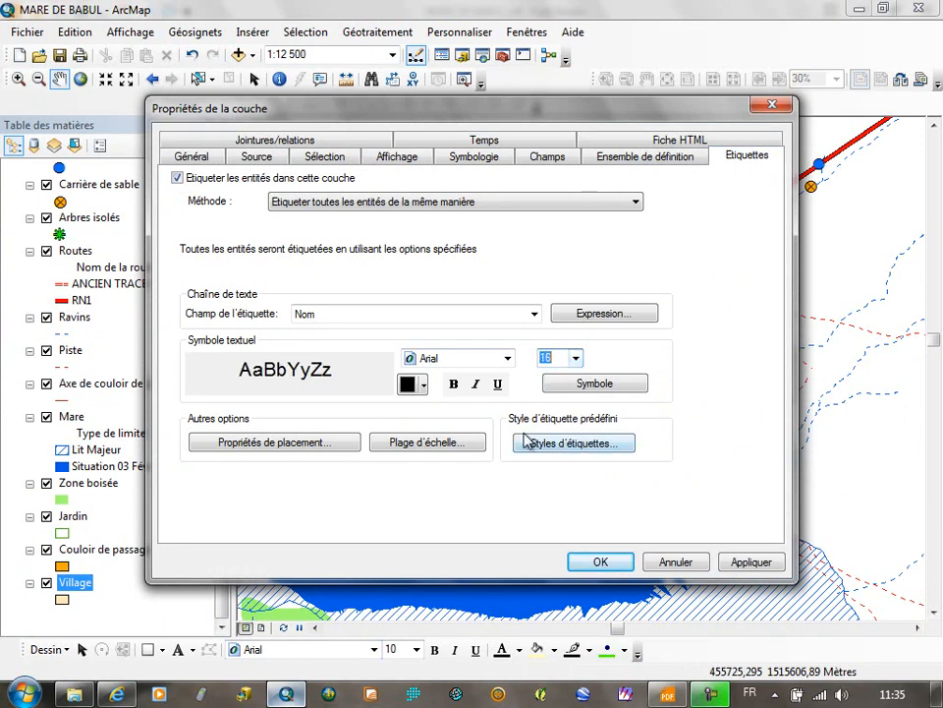
{"action": "left_click", "coordinate": [454, 384]}
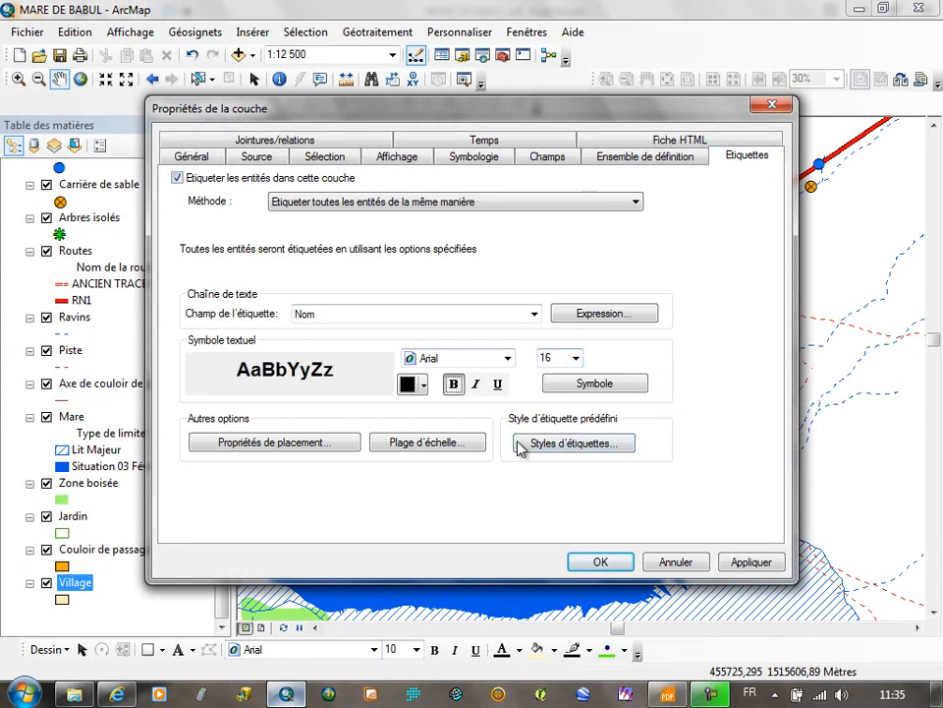
{"action": "left_click", "coordinate": [600, 561]}
Review the village name labels across the map.
{"action": "left_click_drag", "start_coordinate": [385, 280], "coordinate": [725, 440]}
{"action": "left_click_drag", "start_coordinate": [439, 439], "coordinate": [828, 301]}
{"action": "left_click_drag", "start_coordinate": [519, 447], "coordinate": [728, 268]}
{"action": "left_click_drag", "start_coordinate": [799, 250], "coordinate": [382, 394]}
{"action": "left_click_drag", "start_coordinate": [299, 456], "coordinate": [414, 454]}
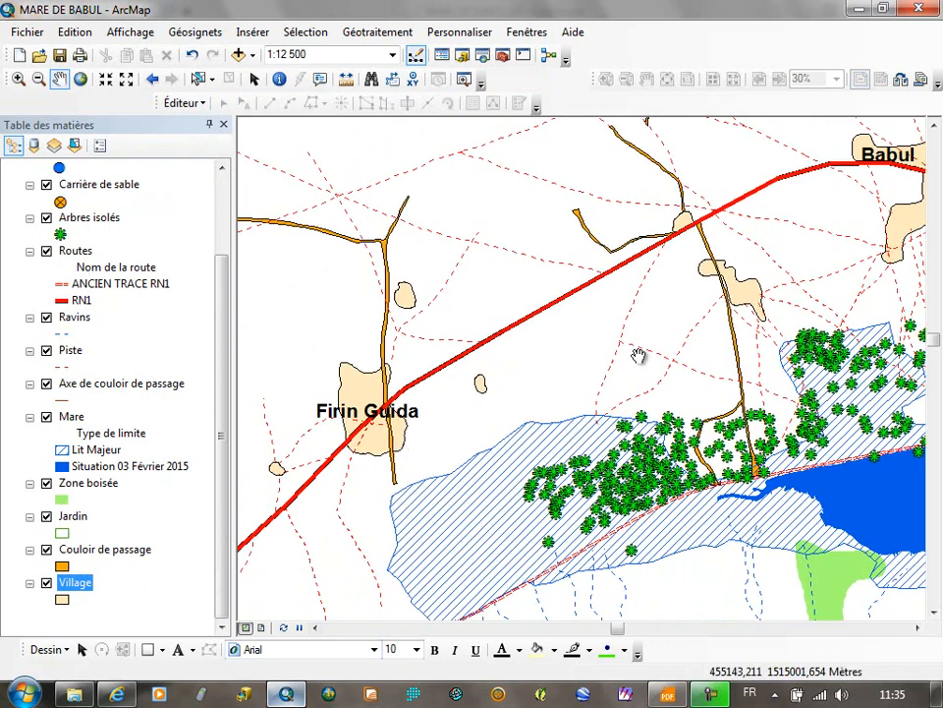
{"action": "left_click_drag", "start_coordinate": [685, 304], "coordinate": [446, 352]}
{"action": "left_click_drag", "start_coordinate": [632, 272], "coordinate": [539, 325]}
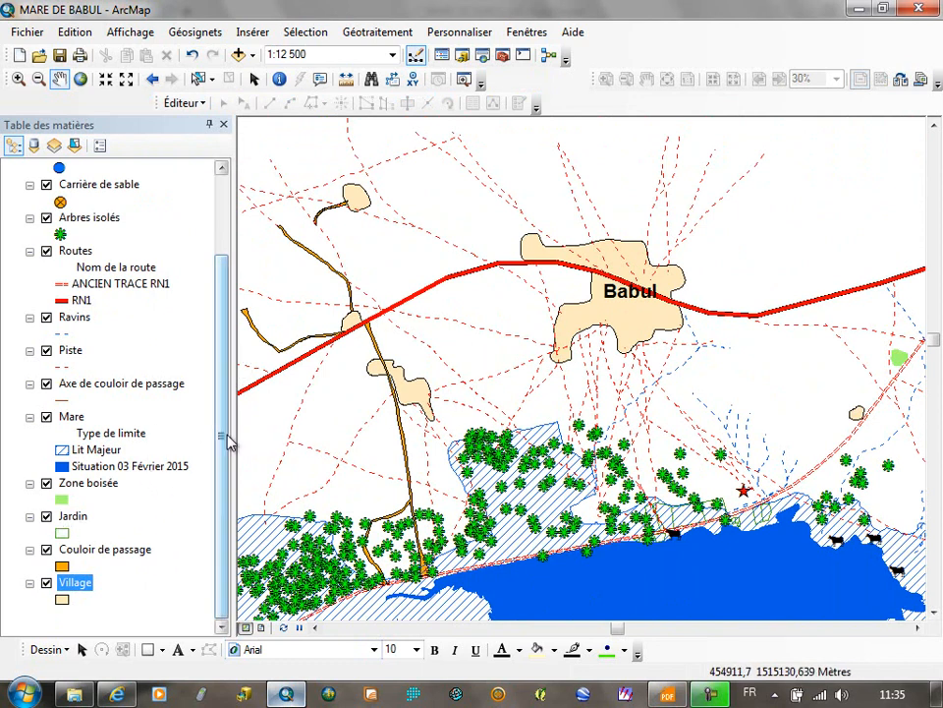
Label the Routes layer's features with the Nom de la route field in bold red Arial at size 14, placed parallel above the line.
{"action": "scroll", "coordinate": [228, 442], "scroll_direction": "up", "scroll_amount": 1}
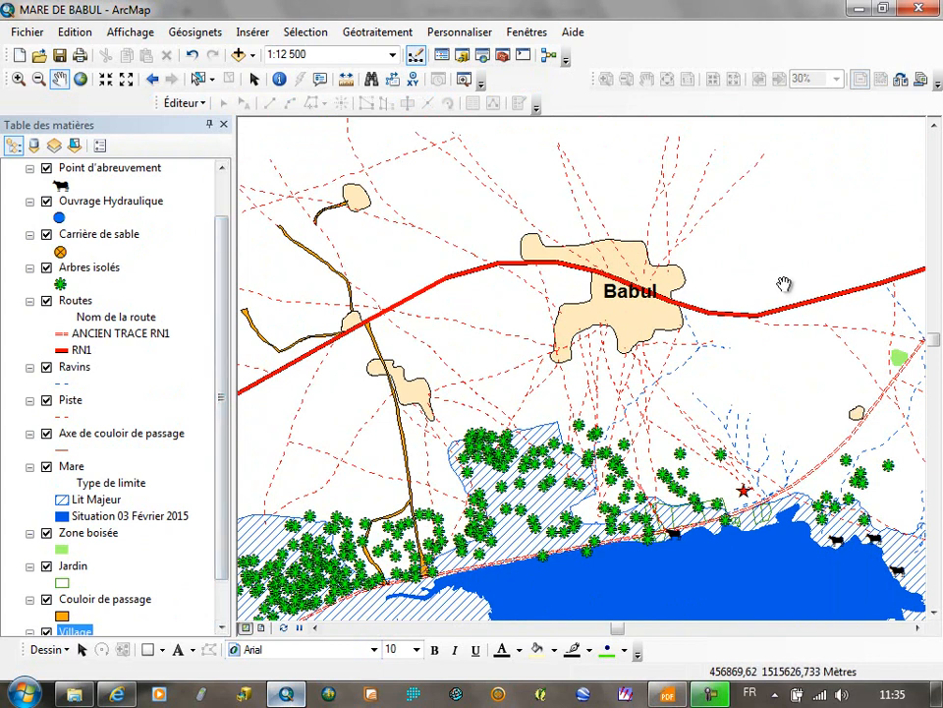
{"action": "left_click", "coordinate": [74, 299]}
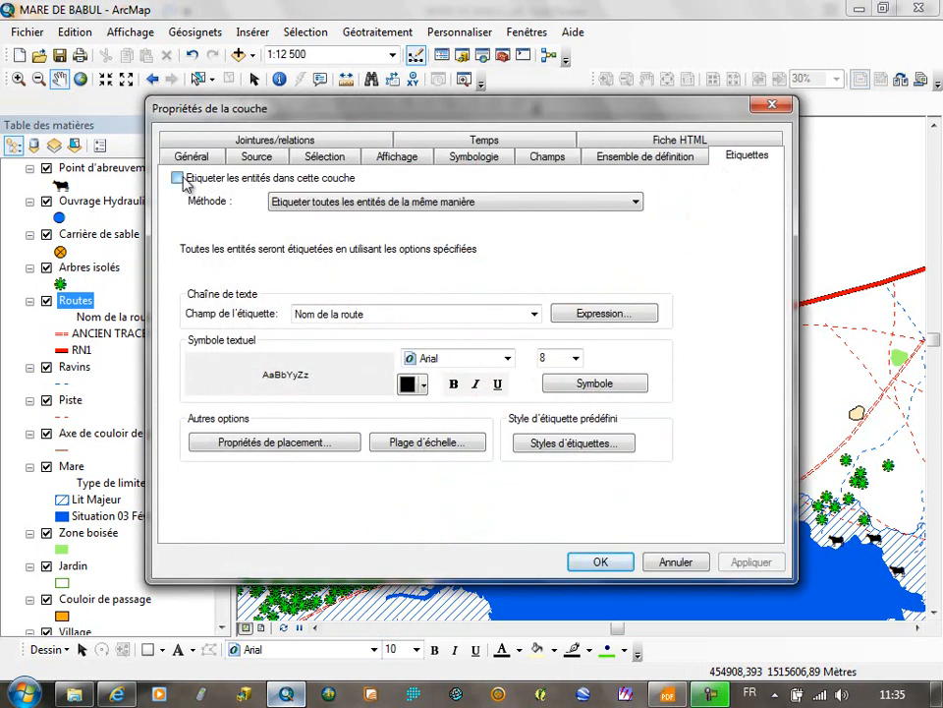
{"action": "left_click", "coordinate": [177, 178]}
{"action": "left_click", "coordinate": [575, 358]}
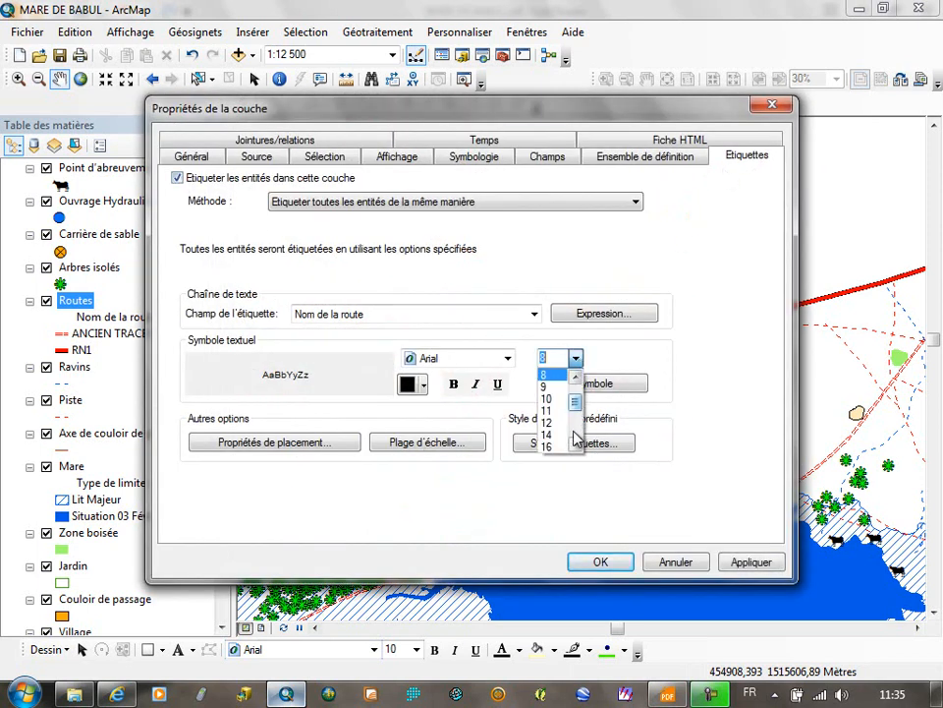
{"action": "left_click", "coordinate": [548, 434]}
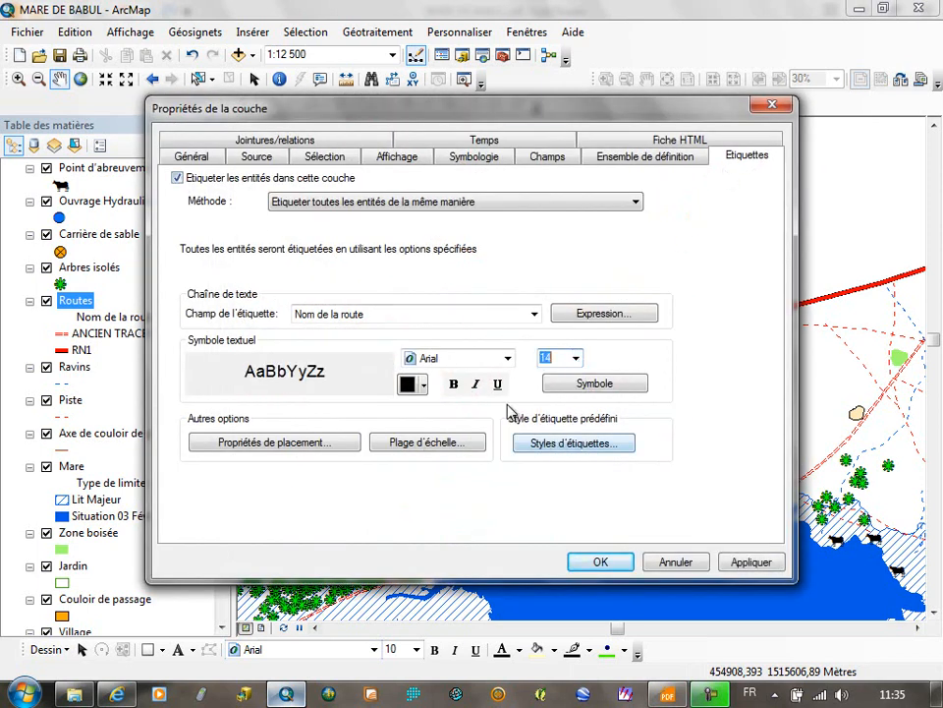
{"action": "left_click", "coordinate": [422, 386]}
{"action": "left_click", "coordinate": [422, 69]}
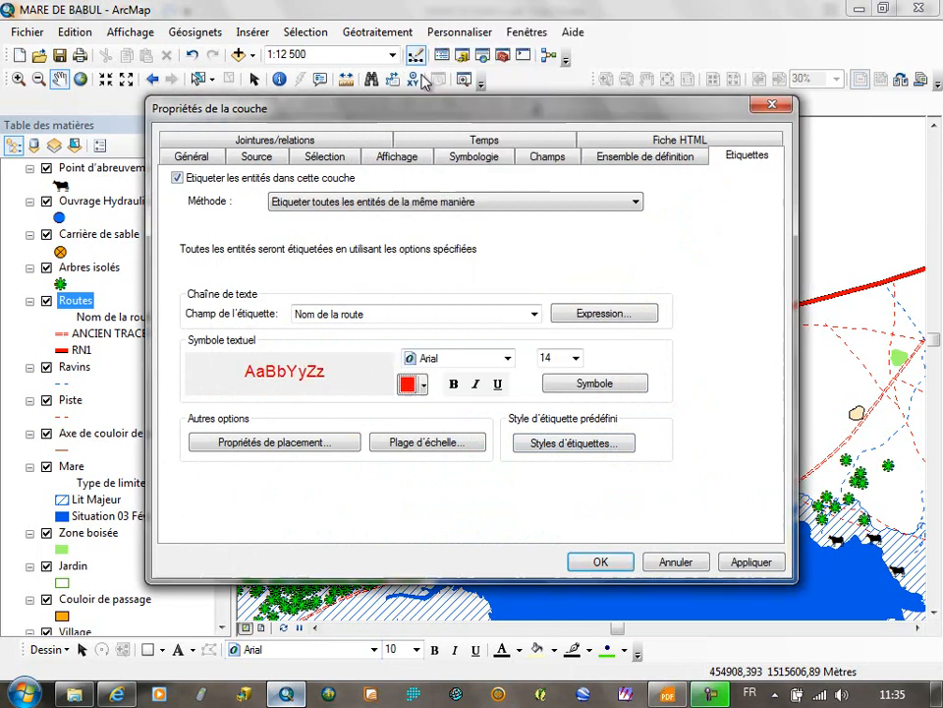
{"action": "left_click", "coordinate": [453, 383]}
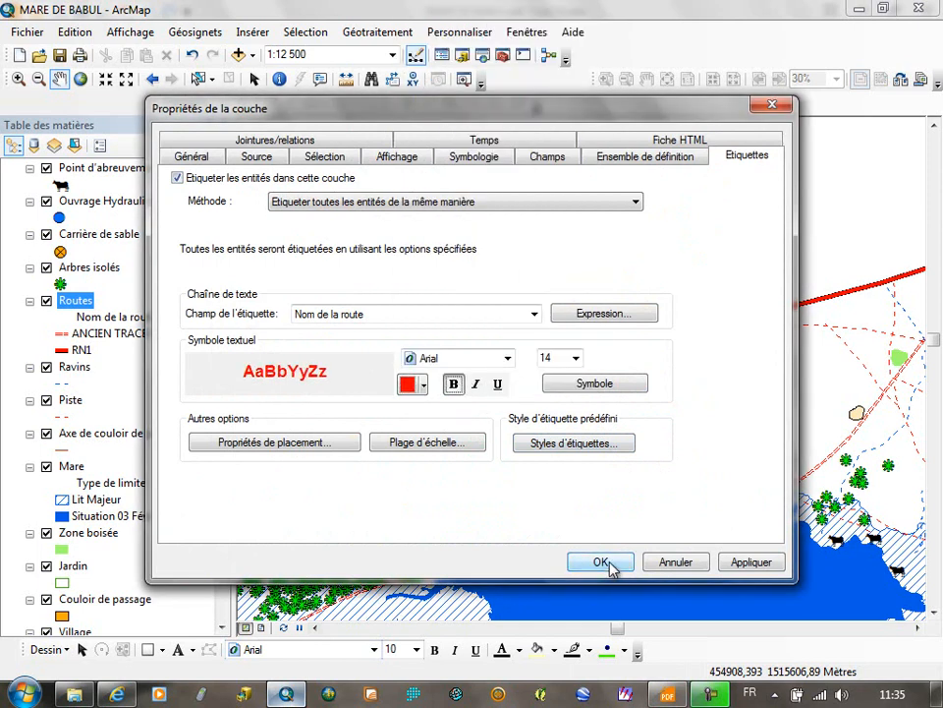
{"action": "left_click", "coordinate": [305, 444]}
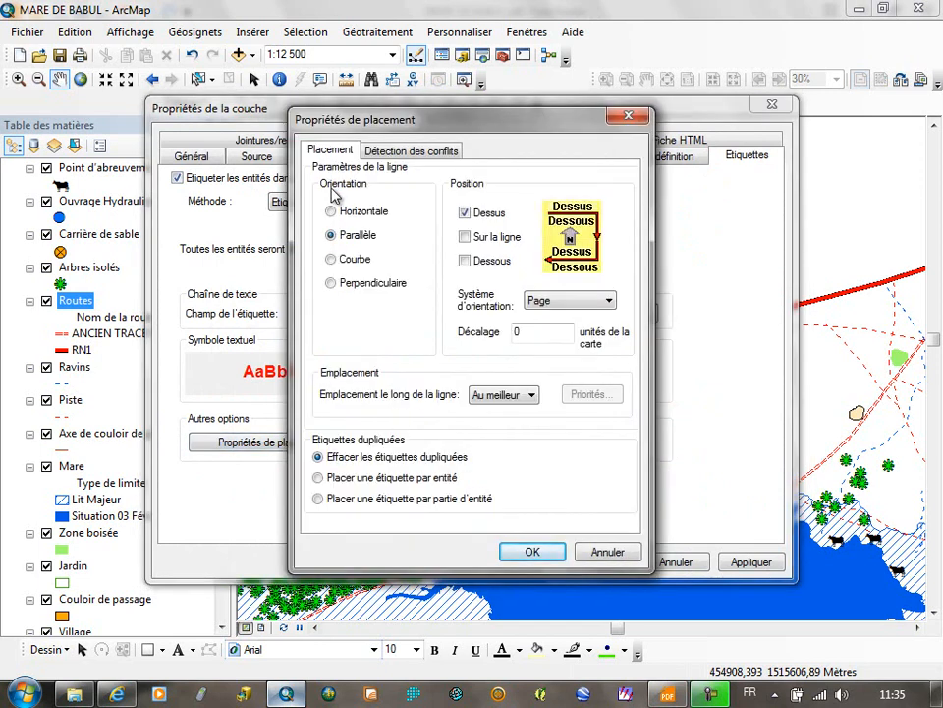
{"action": "left_click", "coordinate": [531, 551]}
{"action": "left_click", "coordinate": [627, 563]}
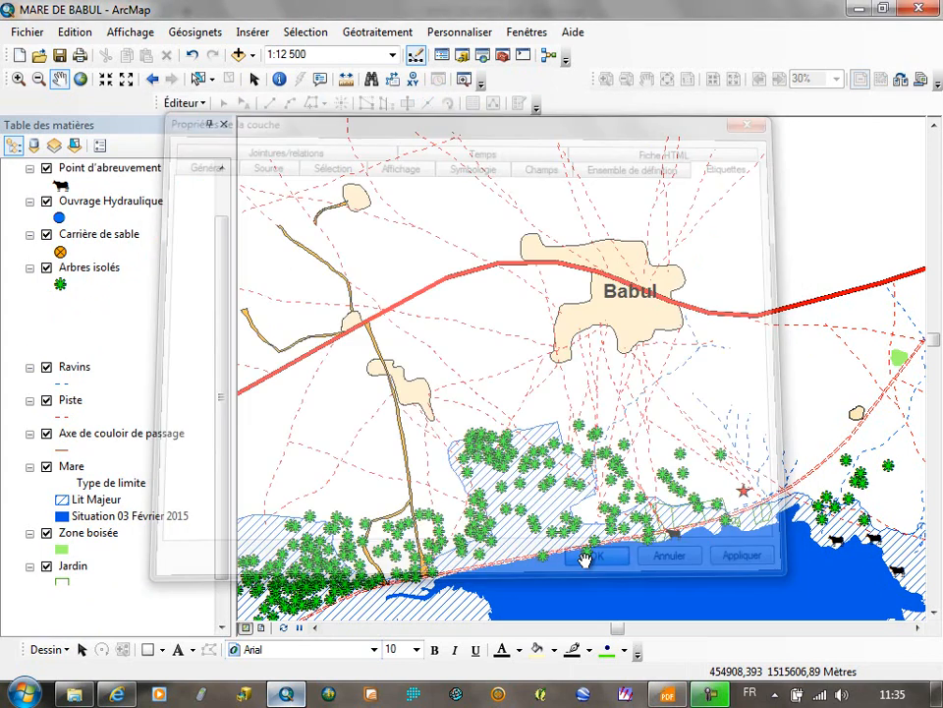
Review the road name labels along RN1 and the old road beside the pond.
{"action": "left_click_drag", "start_coordinate": [381, 387], "coordinate": [638, 262]}
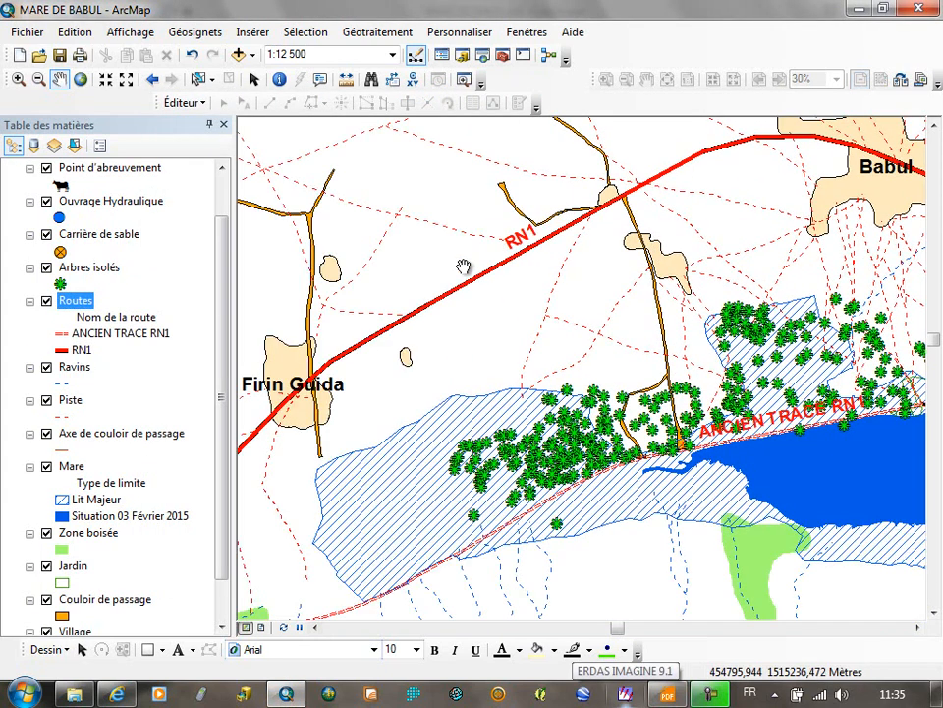
{"action": "left_click_drag", "start_coordinate": [863, 409], "coordinate": [539, 262]}
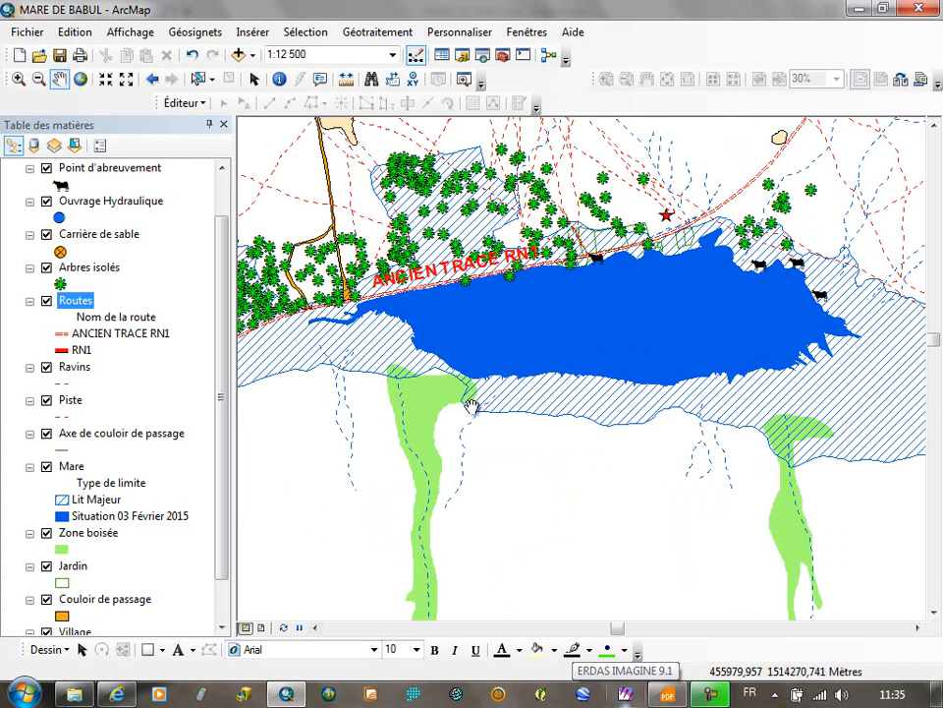
{"action": "mouse_move", "coordinate": [513, 269]}
{"action": "left_mouse_down"}
{"action": "mouse_move", "coordinate": [626, 430]}
{"action": "mouse_move", "coordinate": [483, 391]}
{"action": "left_mouse_up"}
{"action": "left_click_drag", "start_coordinate": [727, 403], "coordinate": [586, 323]}
{"action": "left_click_drag", "start_coordinate": [539, 405], "coordinate": [627, 284]}
{"action": "left_click_drag", "start_coordinate": [498, 341], "coordinate": [642, 397]}
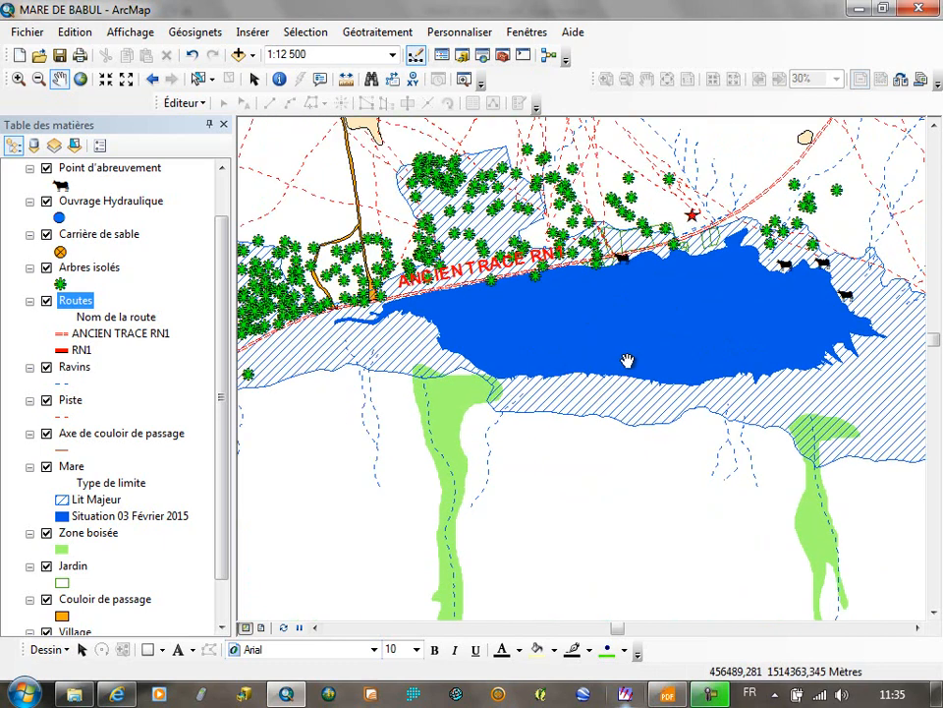
{"action": "left_click_drag", "start_coordinate": [588, 336], "coordinate": [524, 370]}
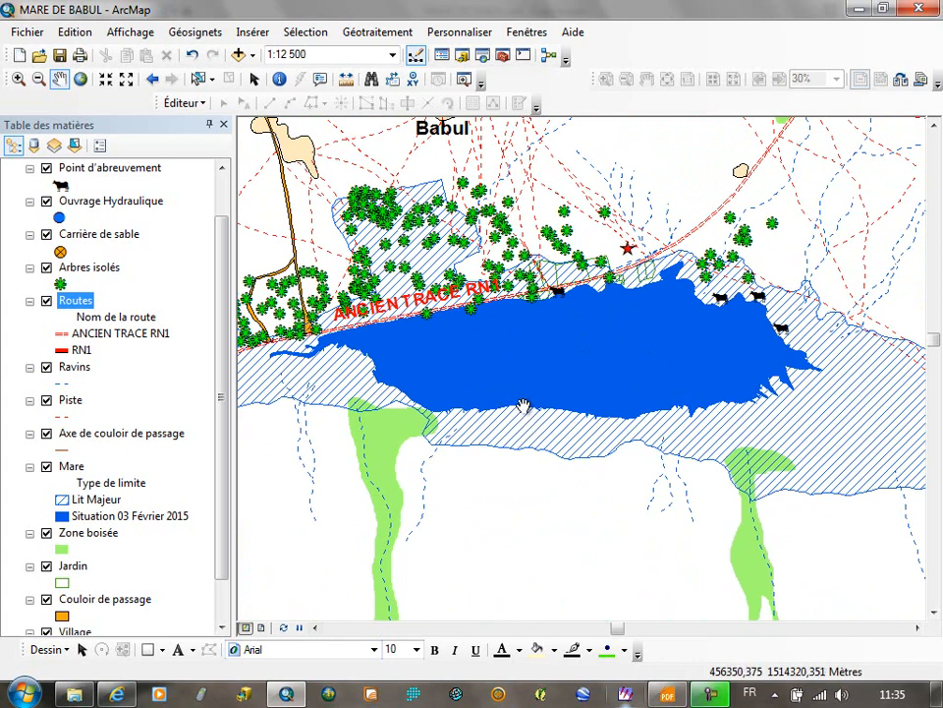
{"action": "left_click_drag", "start_coordinate": [545, 354], "coordinate": [499, 363]}
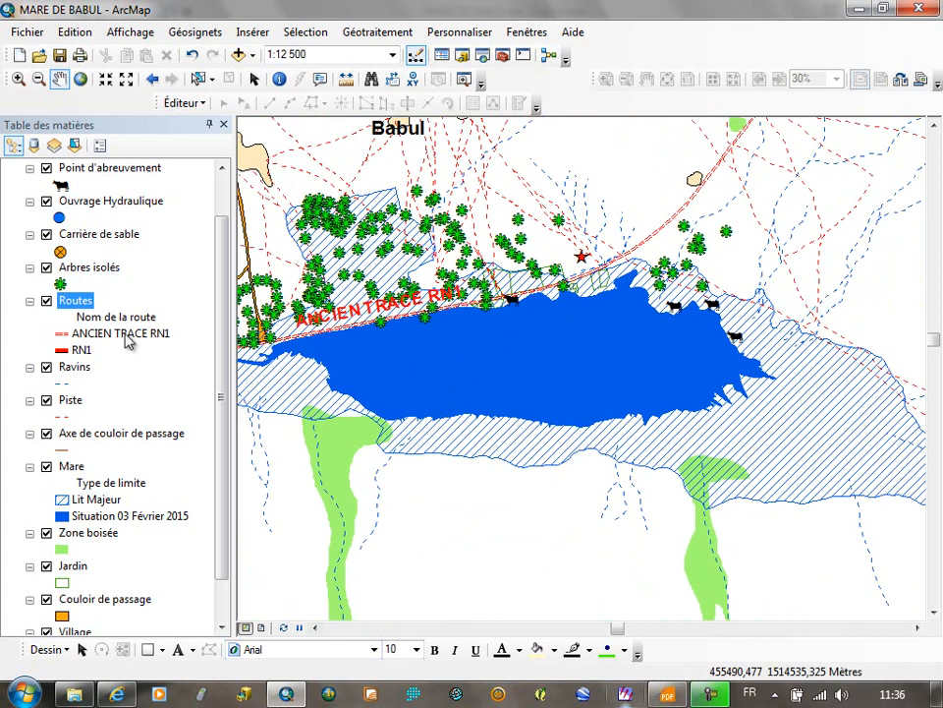
Examine the attribute table of the Routes layer and close it.
{"action": "right_click", "coordinate": [83, 308]}
{"action": "left_click", "coordinate": [268, 334]}
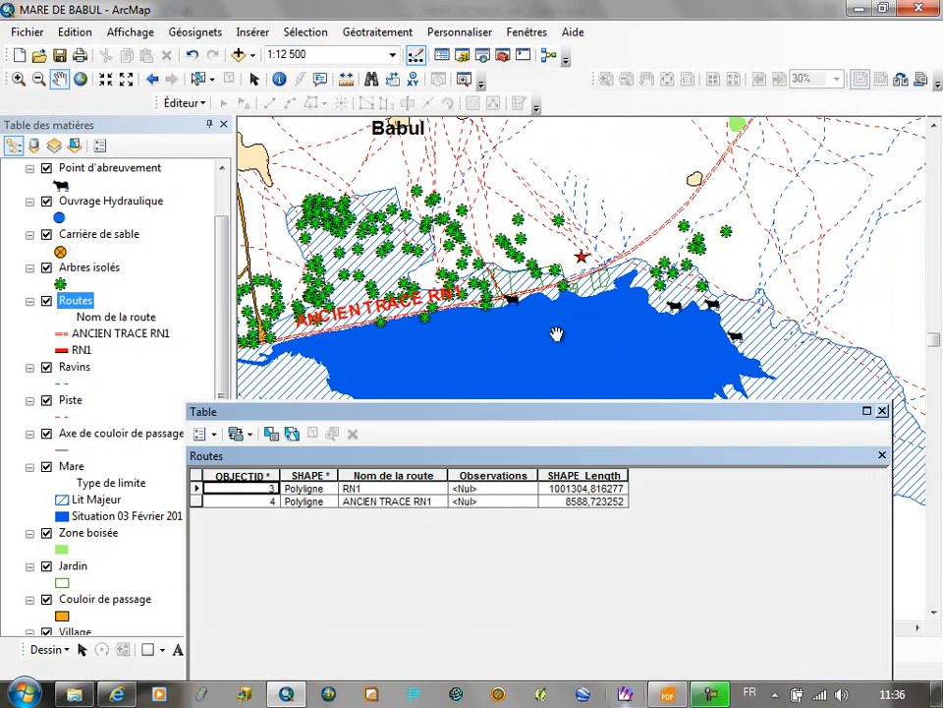
{"action": "left_click", "coordinate": [882, 411]}
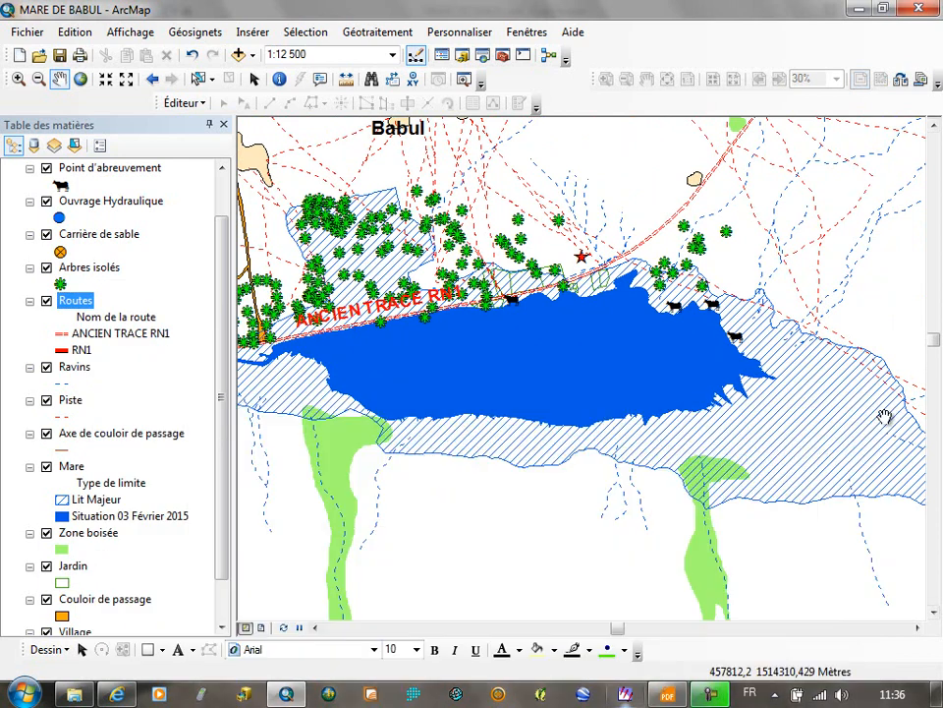
Examine the Mare layer's attribute table, including its Observations field, close it and look over the pond on the map.
{"action": "right_click", "coordinate": [76, 471]}
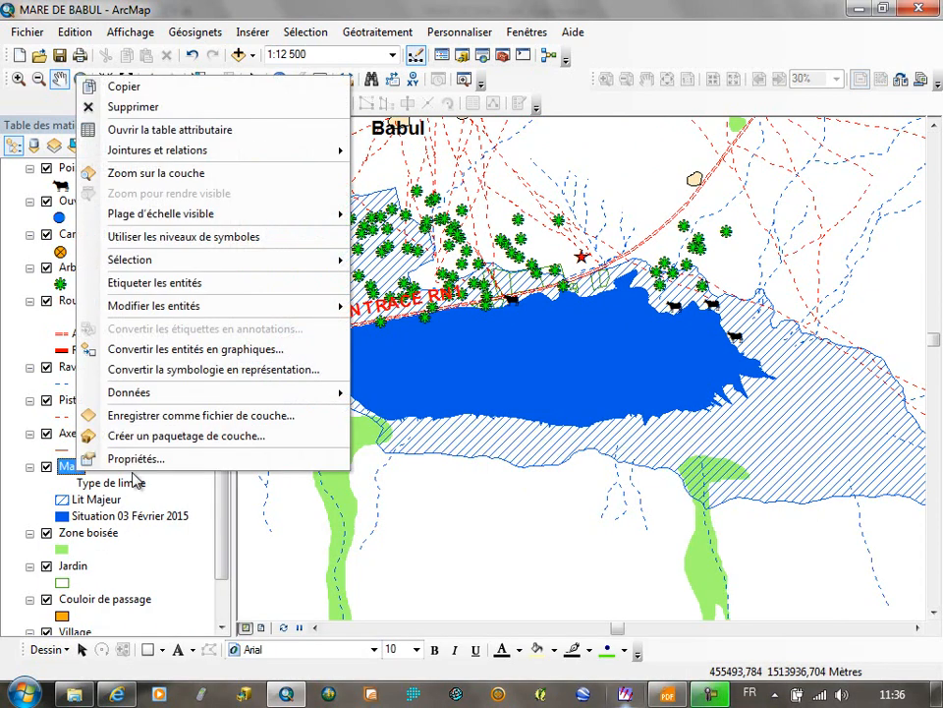
{"action": "left_click", "coordinate": [158, 129]}
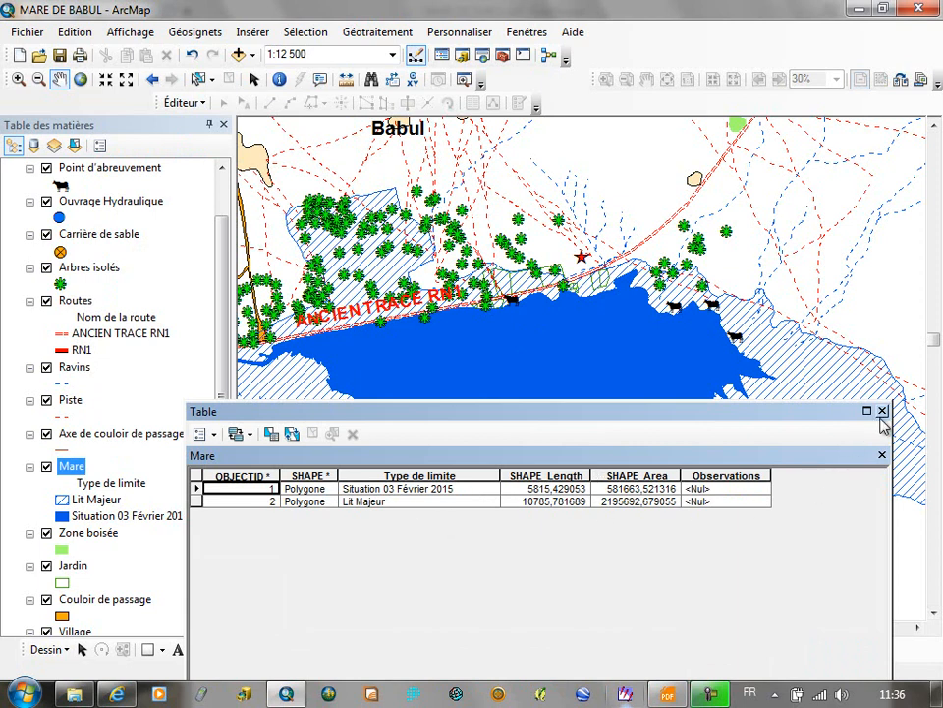
{"action": "left_click", "coordinate": [726, 491]}
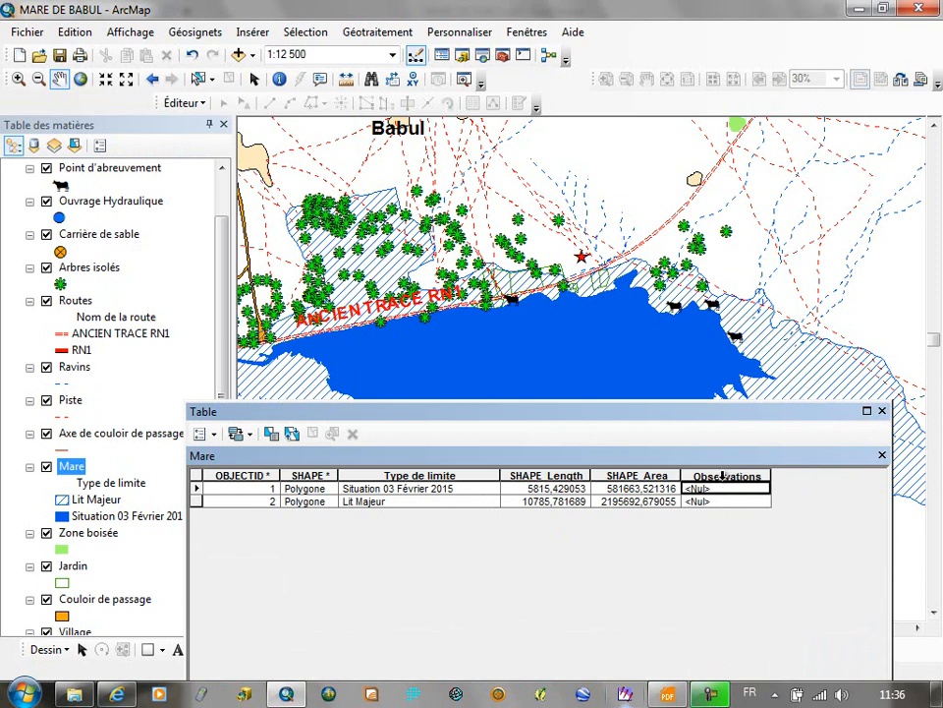
{"action": "left_click", "coordinate": [881, 411]}
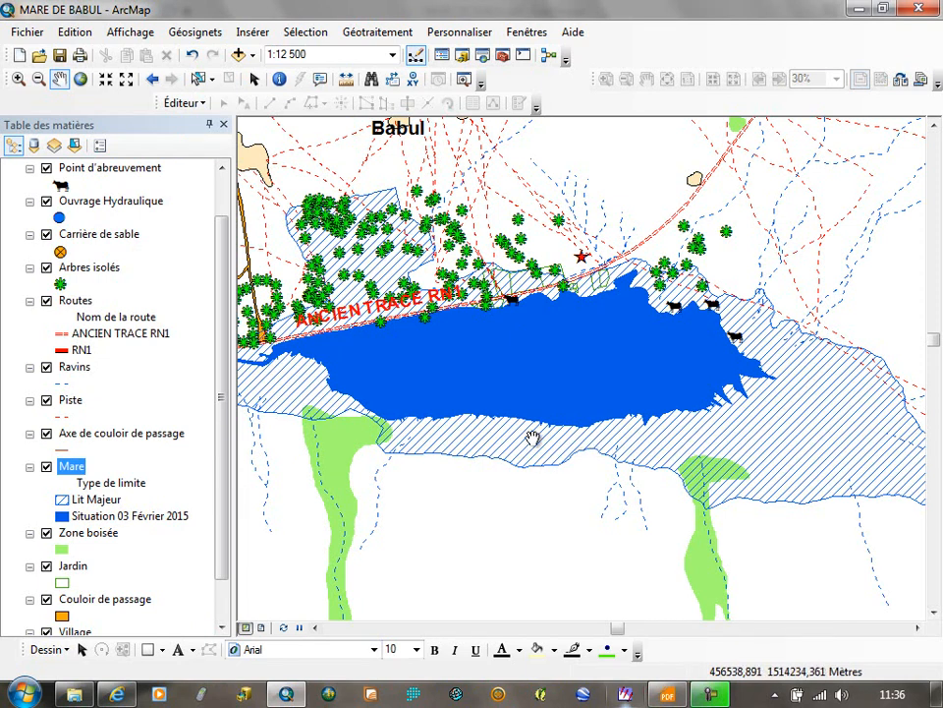
{"action": "left_click_drag", "start_coordinate": [492, 334], "coordinate": [637, 363]}
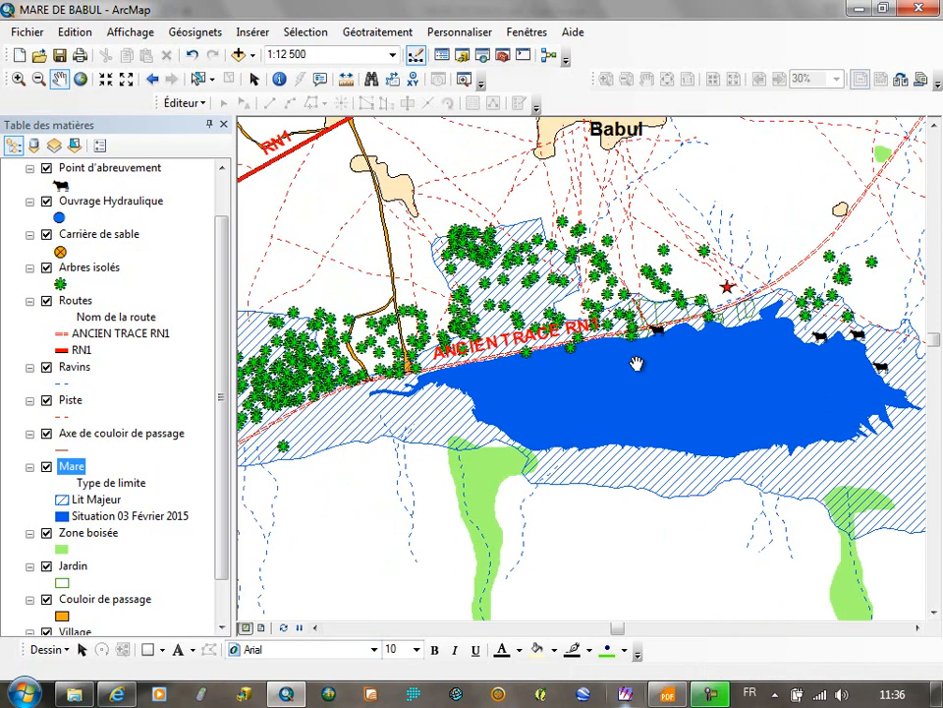